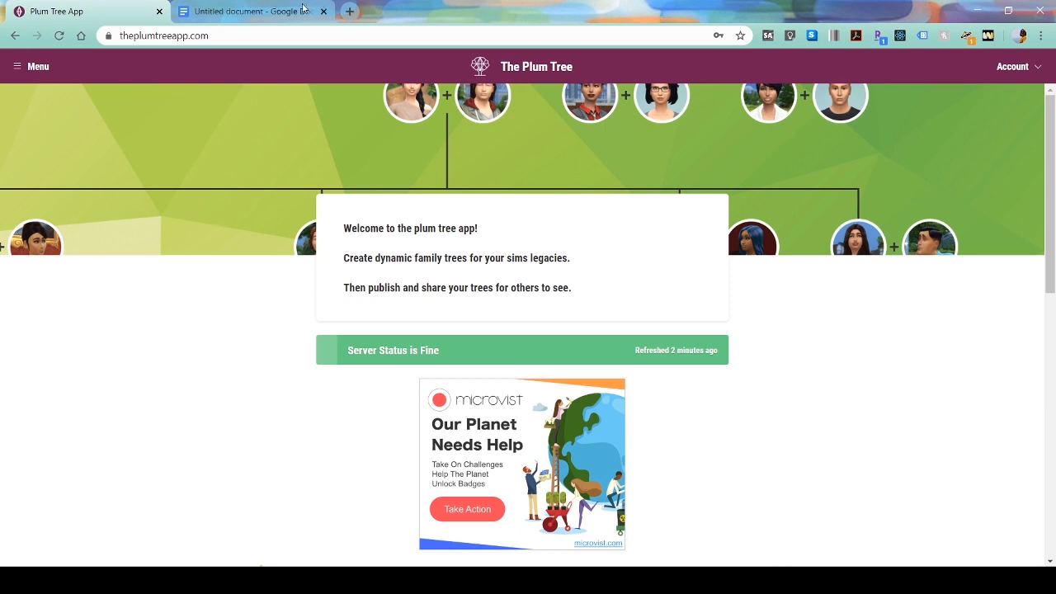
- Glance at the account menu, then open the side navigation and scroll to the Your Trees list
left_click(1009, 69)
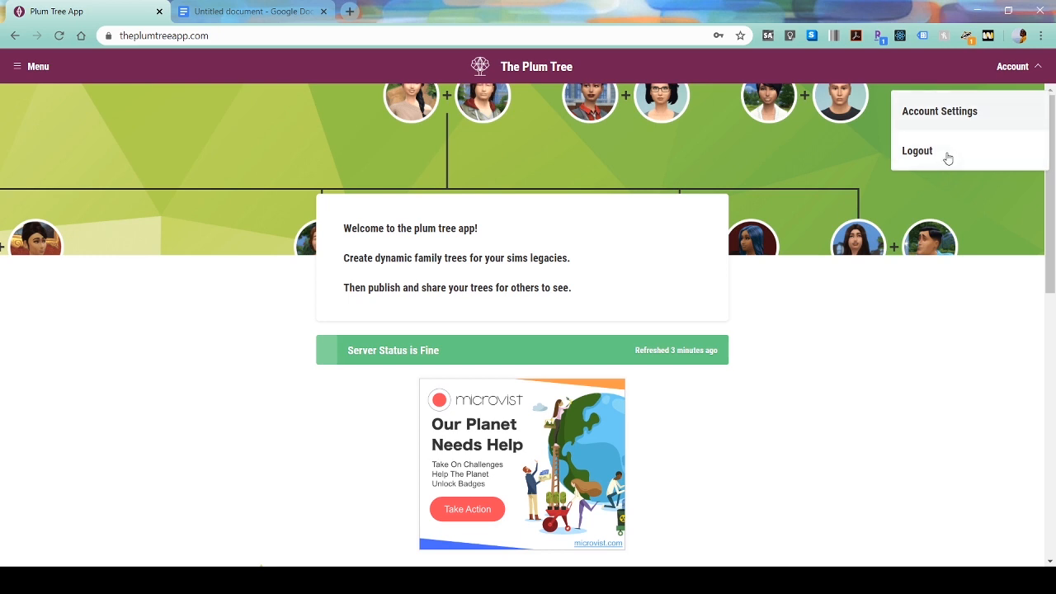
left_click(1014, 66)
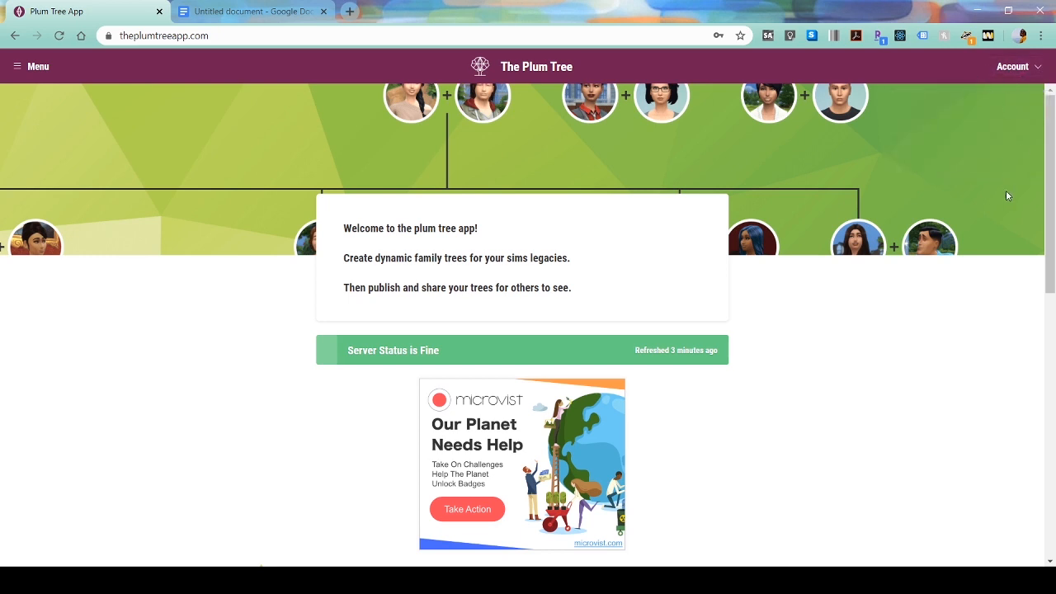
left_click(43, 76)
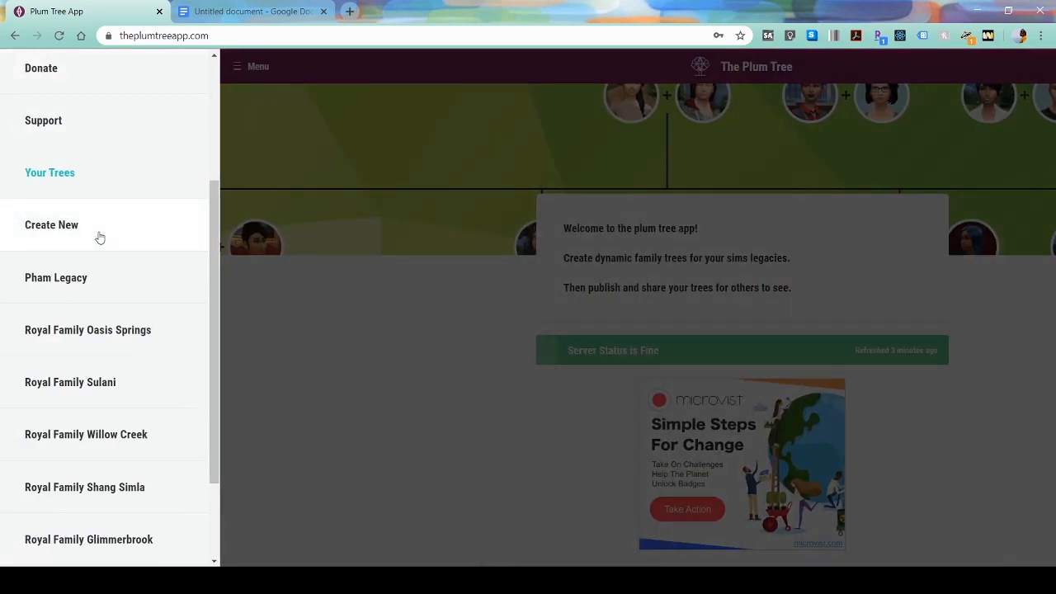
scroll(98, 245, "up", 3)
scroll(99, 354, "down", 3)
scroll(73, 229, "up", 1)
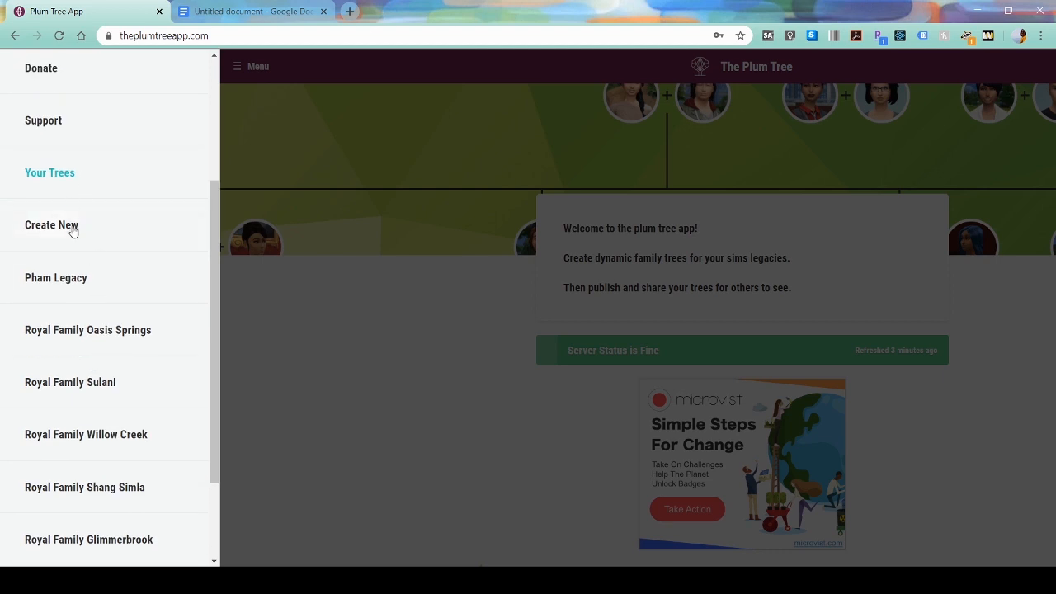
scroll(95, 232, "down", 2)
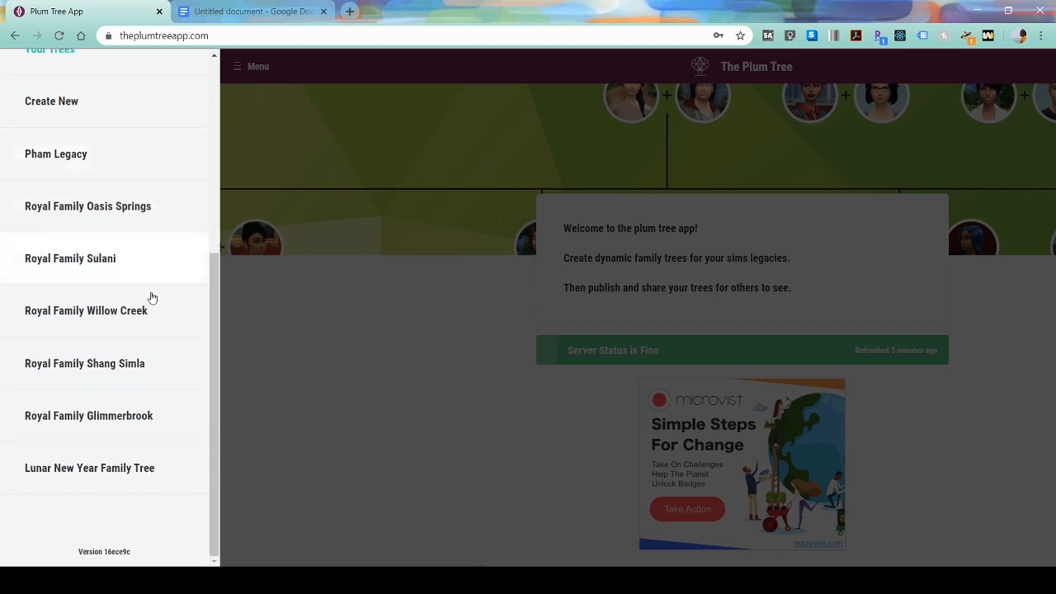
- Open Royal Family Oasis Springs, view Laila Springs and Kalino Sulani, and follow the Royal Family Sulani link
left_click(145, 216)
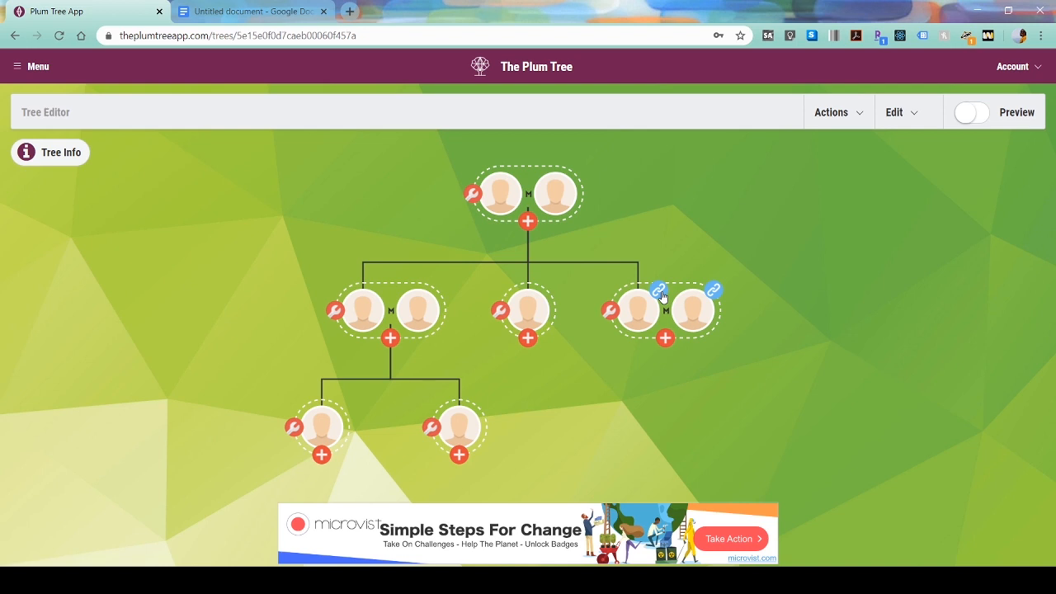
mouse_move(663, 297)
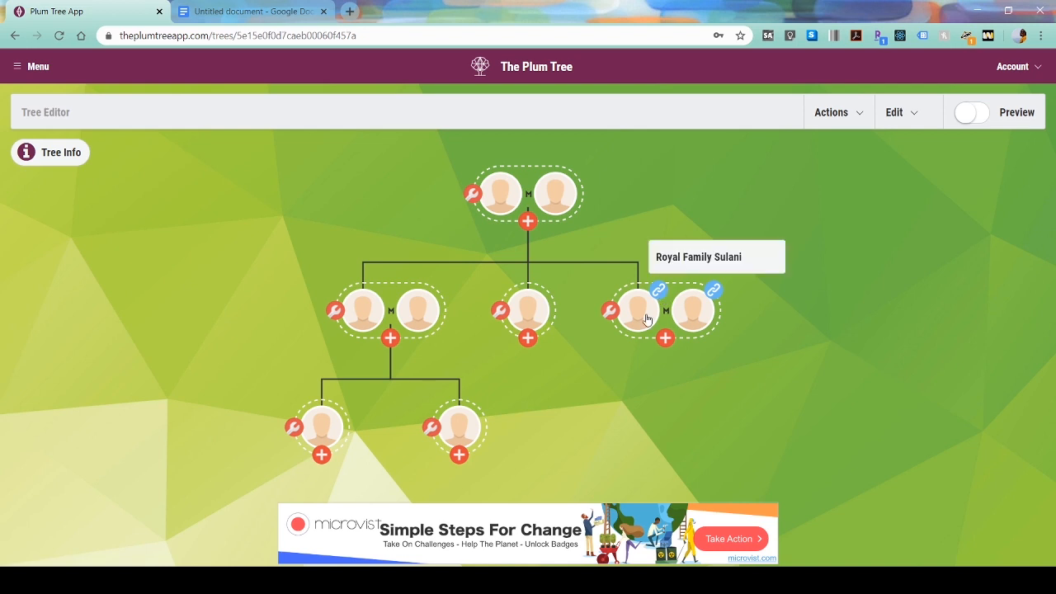
left_click(647, 320)
left_click(686, 312)
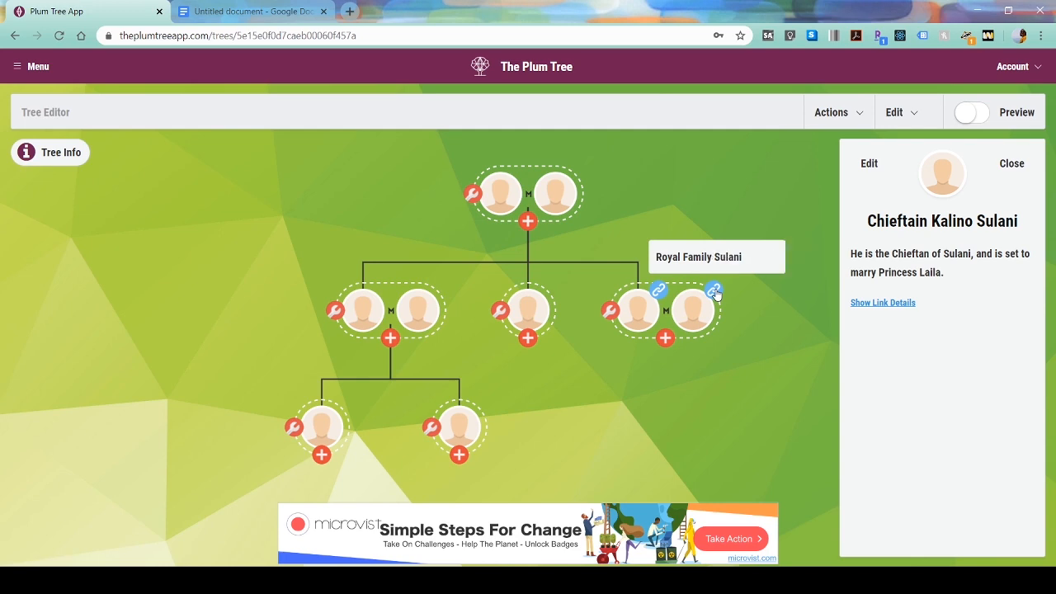
scroll(668, 285, "up", 3)
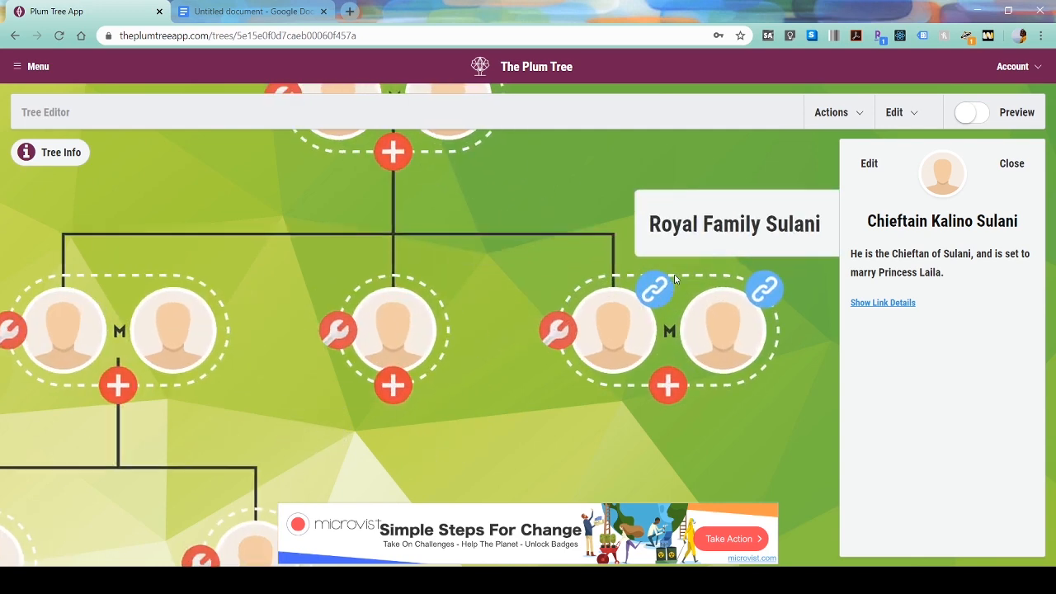
left_click(693, 225)
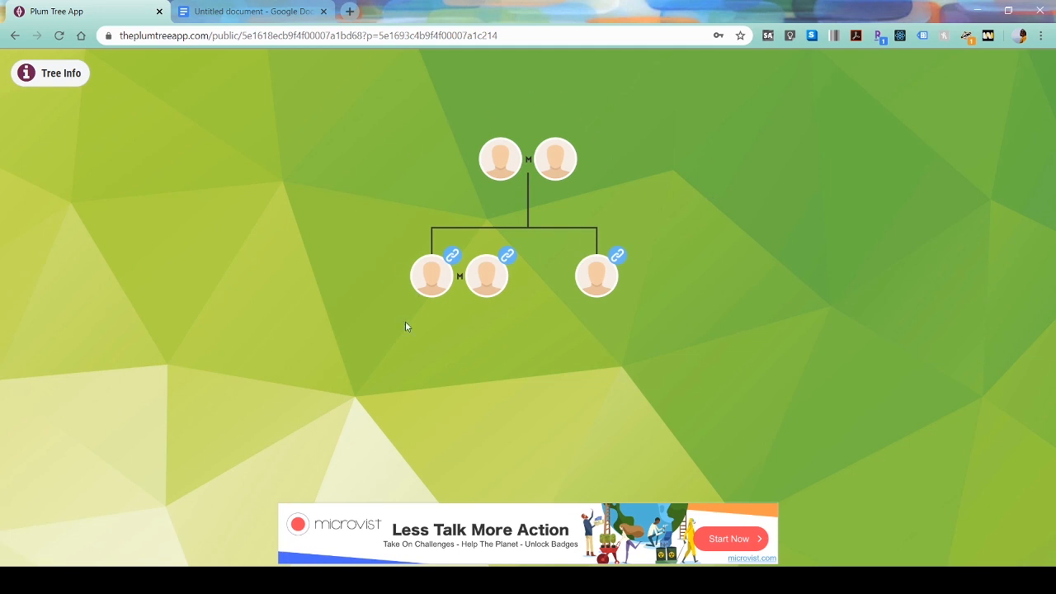
- View the details of Kalino Sulani, Laila Springs and Empress Nalani Shang, then close the panel
left_click(437, 279)
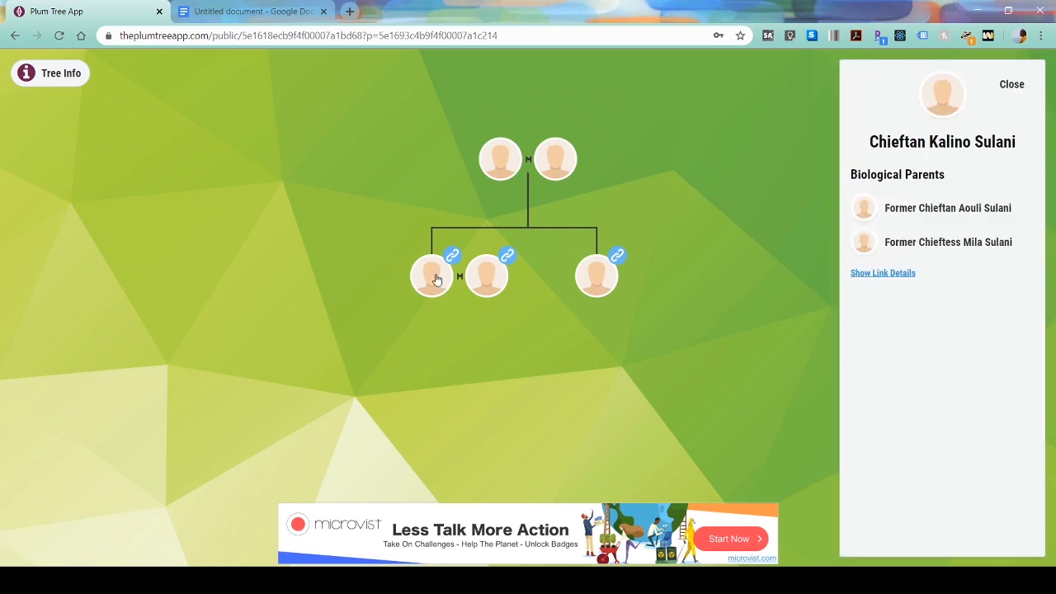
left_click(481, 283)
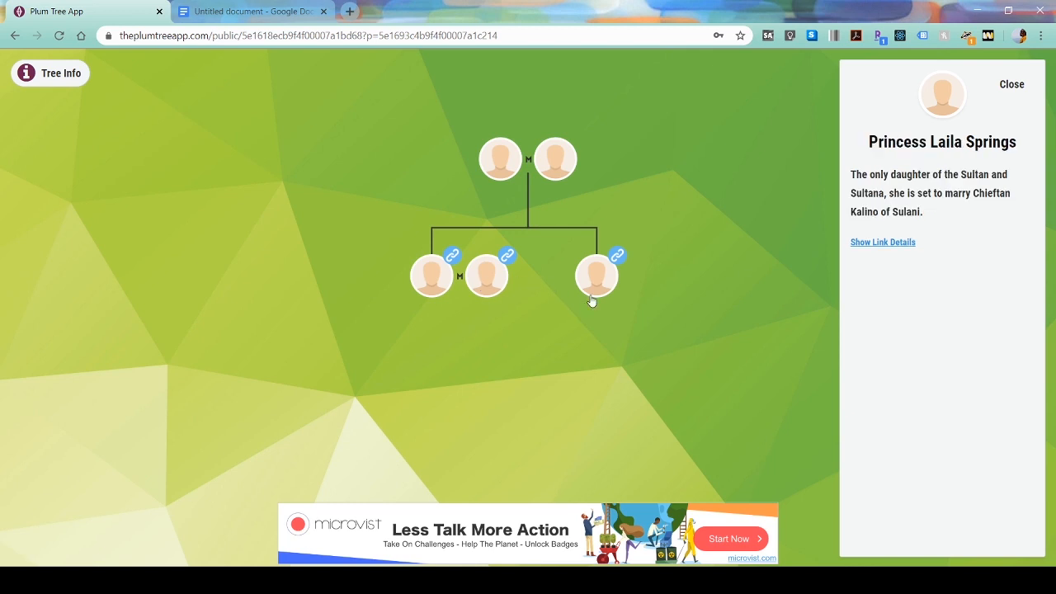
left_click(595, 293)
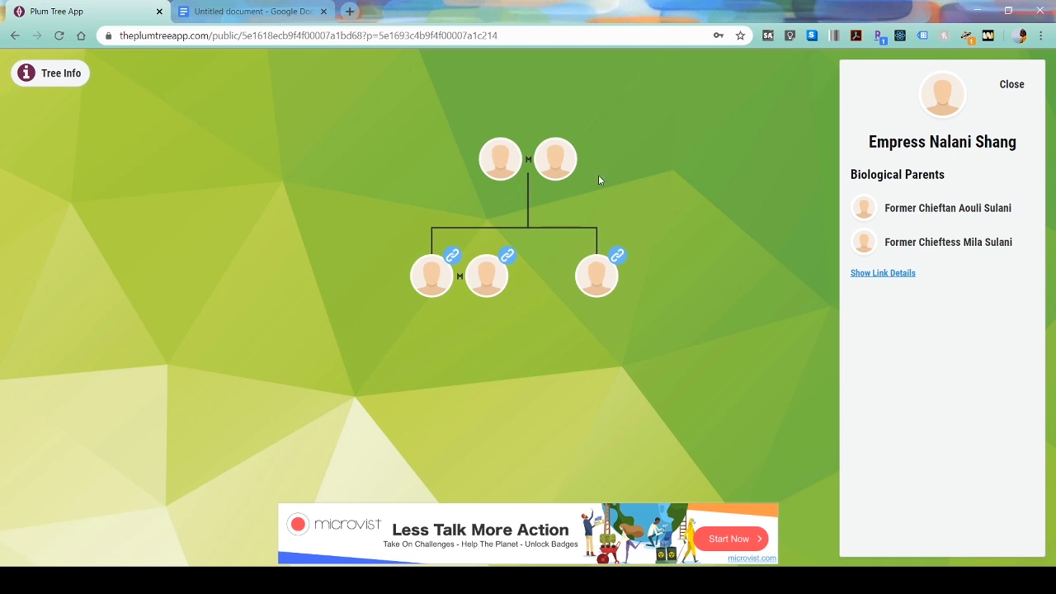
left_click(1012, 84)
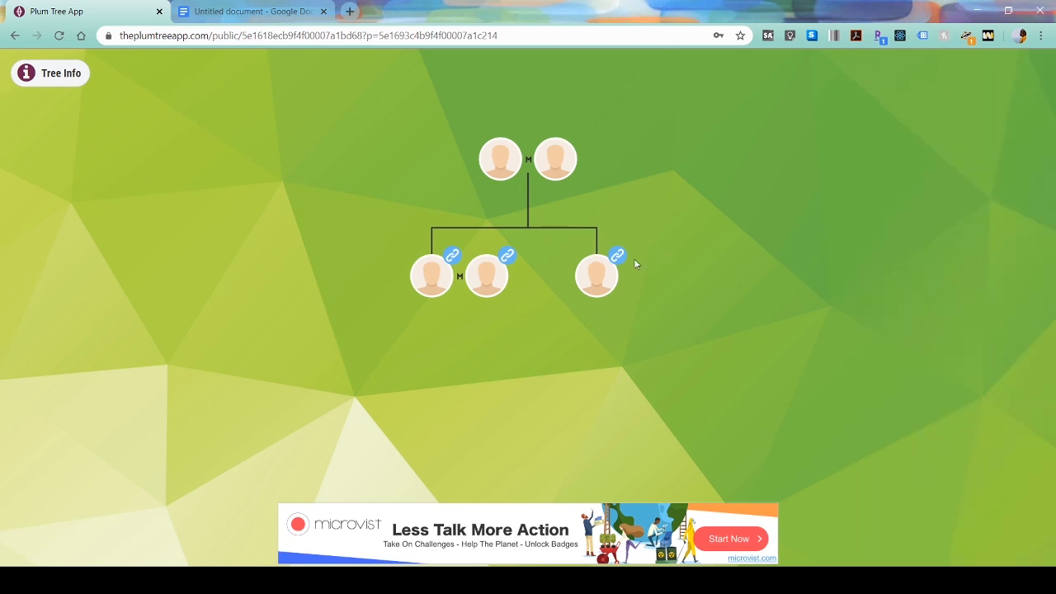
- Open the linked Royal Family Shang Simla tree
mouse_move(626, 262)
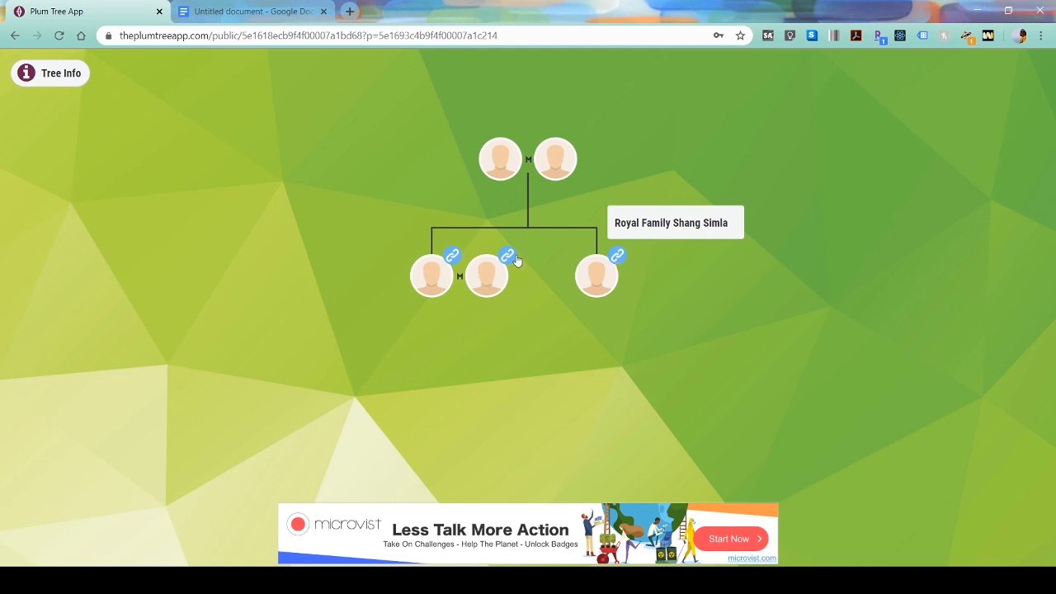
mouse_move(517, 260)
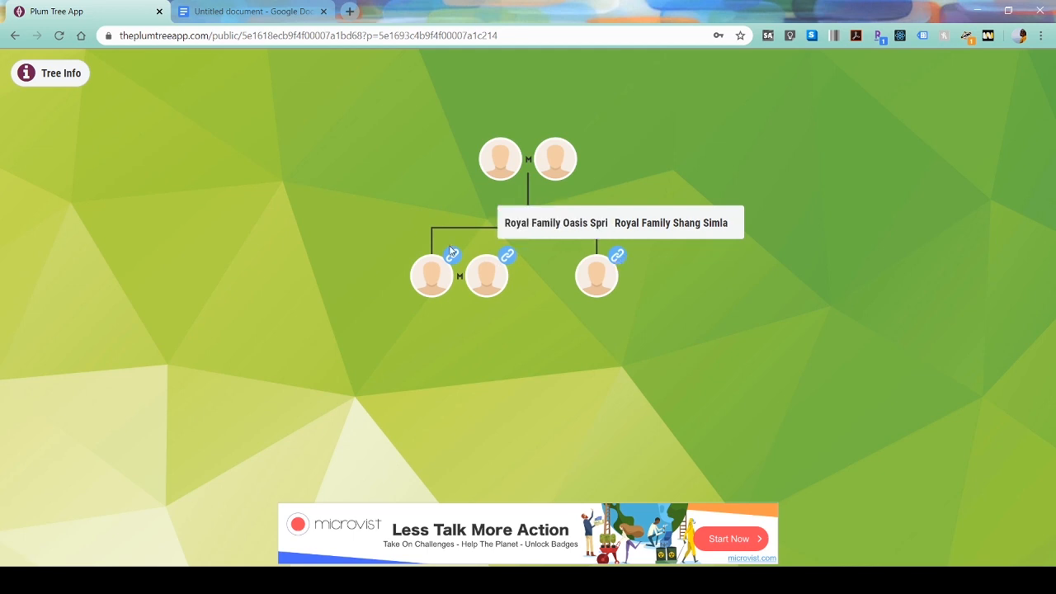
mouse_move(452, 253)
left_click(636, 228)
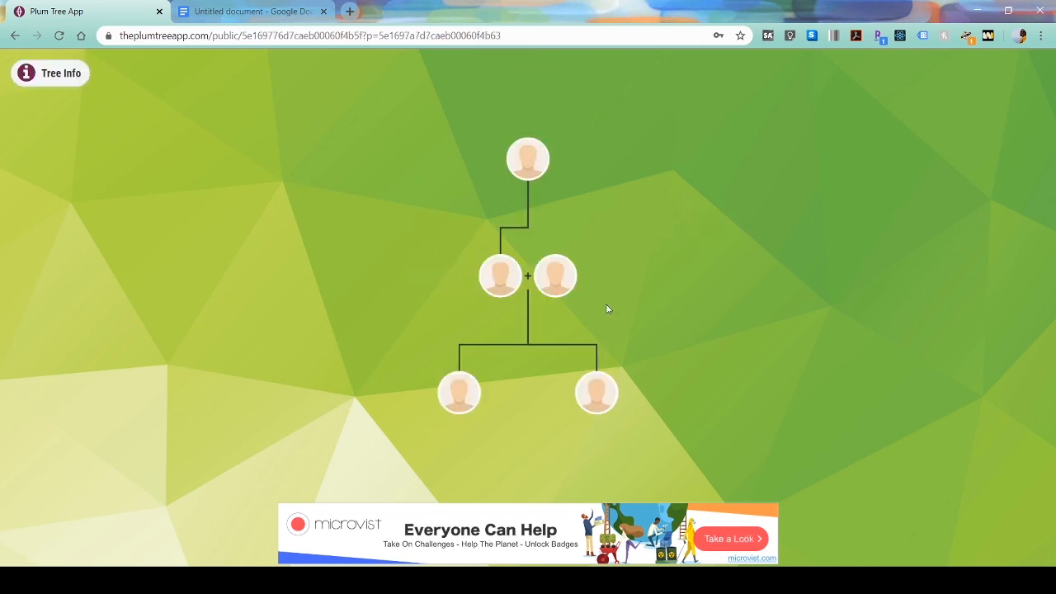
- Reveal Empress Nalani Shang's Tree Id and Person Id in Shang Simla and select them for copying
left_click(564, 292)
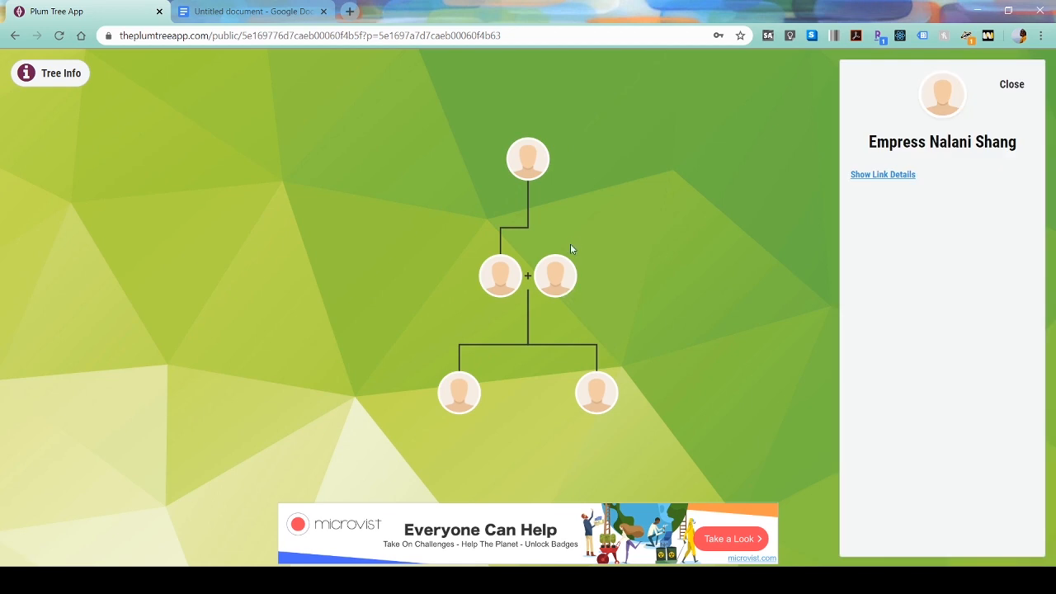
left_click(1013, 86)
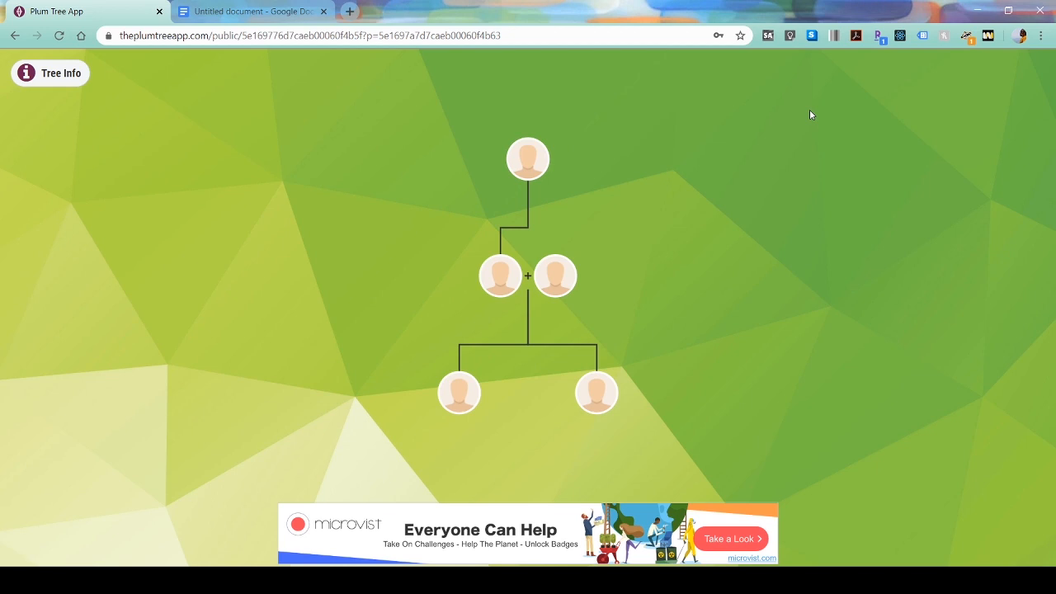
left_click(548, 285)
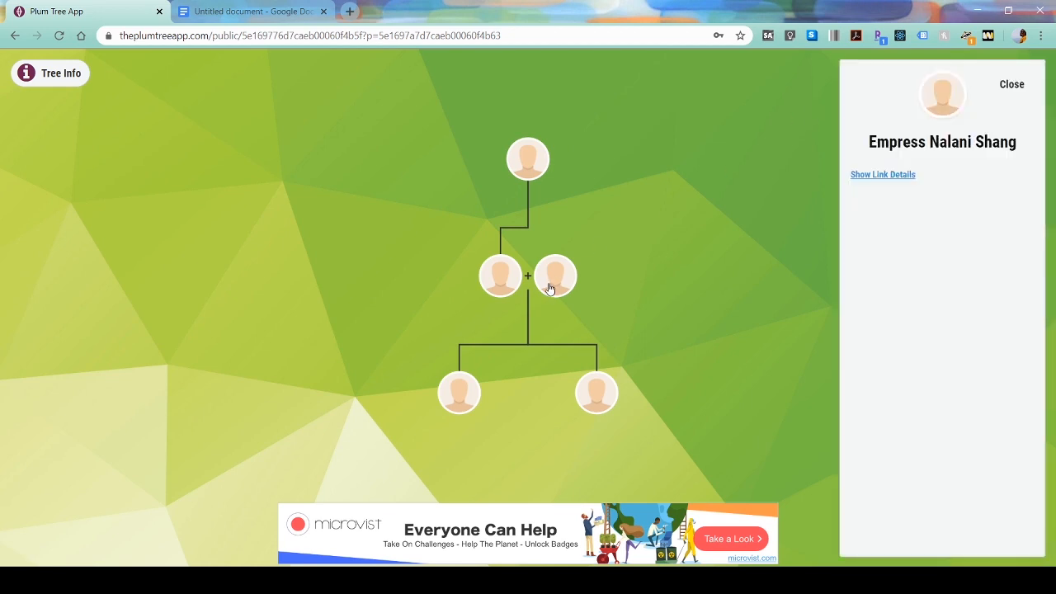
left_click(873, 178)
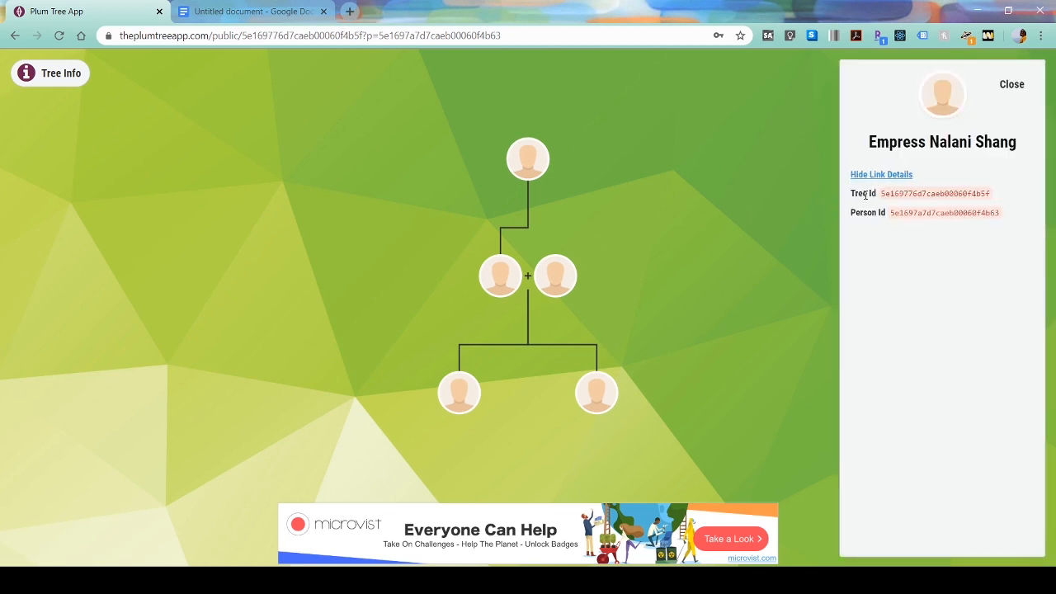
left_click_drag(851, 200, 1006, 226)
key("ctrl+c")
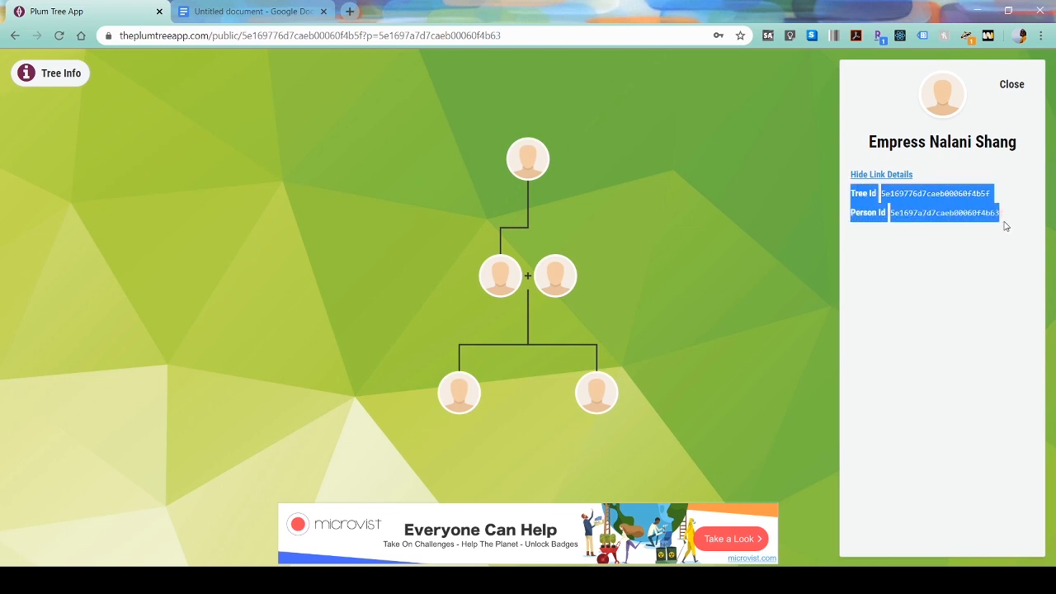
left_click(299, 11)
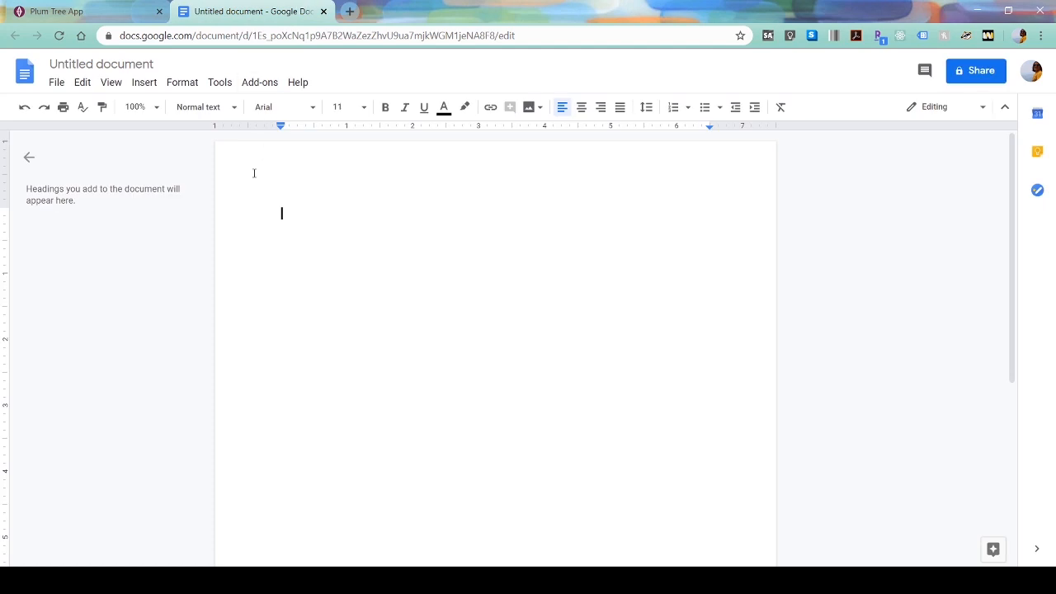
- Title the notes 'Royal Family Shang Simla' and paste Nalani's Tree Id and Person Id beneath
type("Royal Family ")
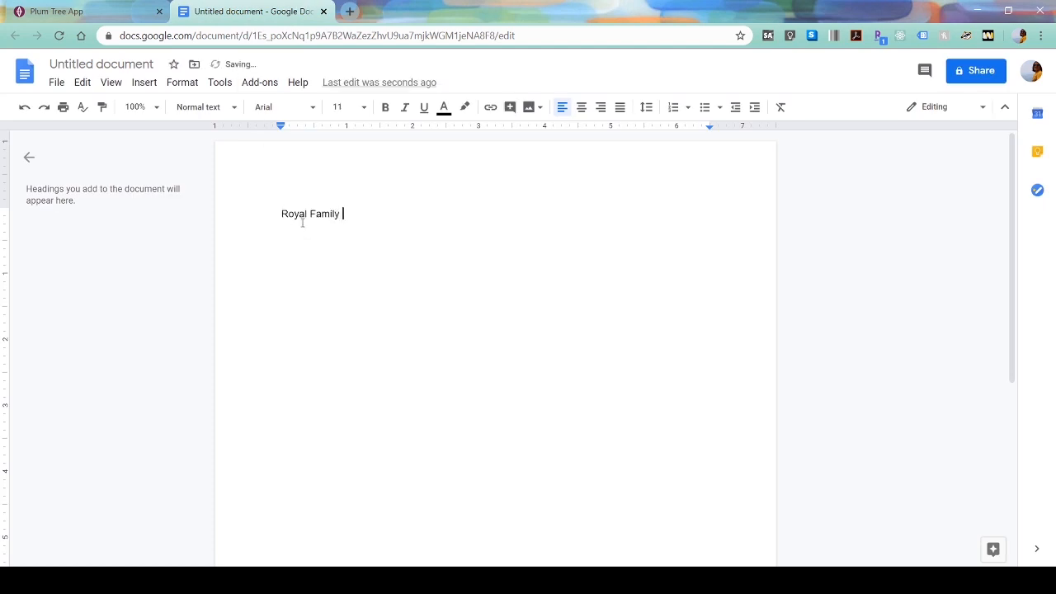
type("Shang Simla")
key("Return")
key("ctrl+v")
key("Return")
key("Return")
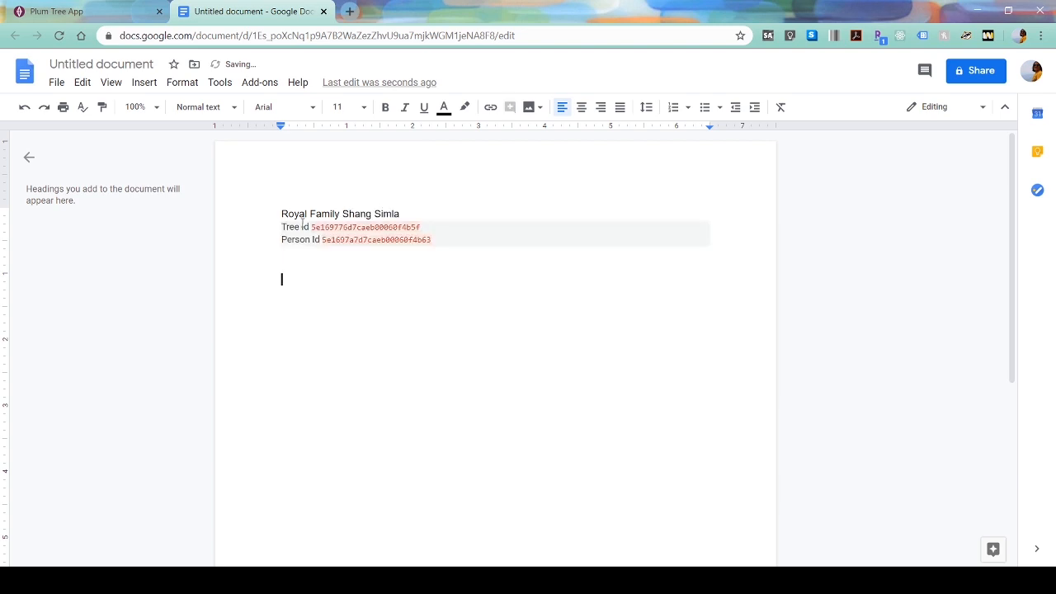
left_click(107, 12)
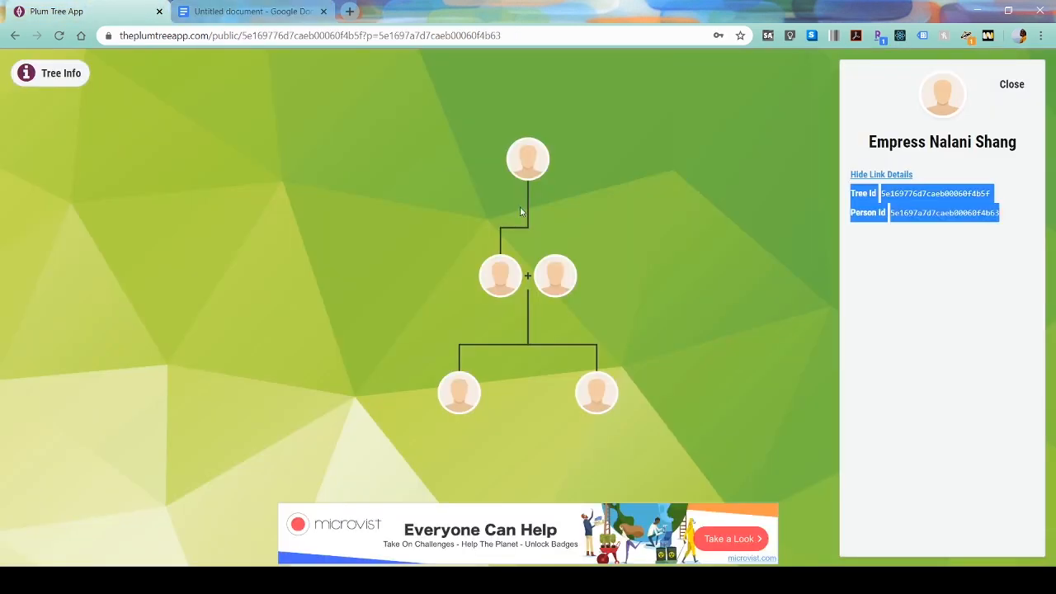
- Back on the Sulani tree, reveal and select the empress's Tree Id and Person Id
left_click(14, 37)
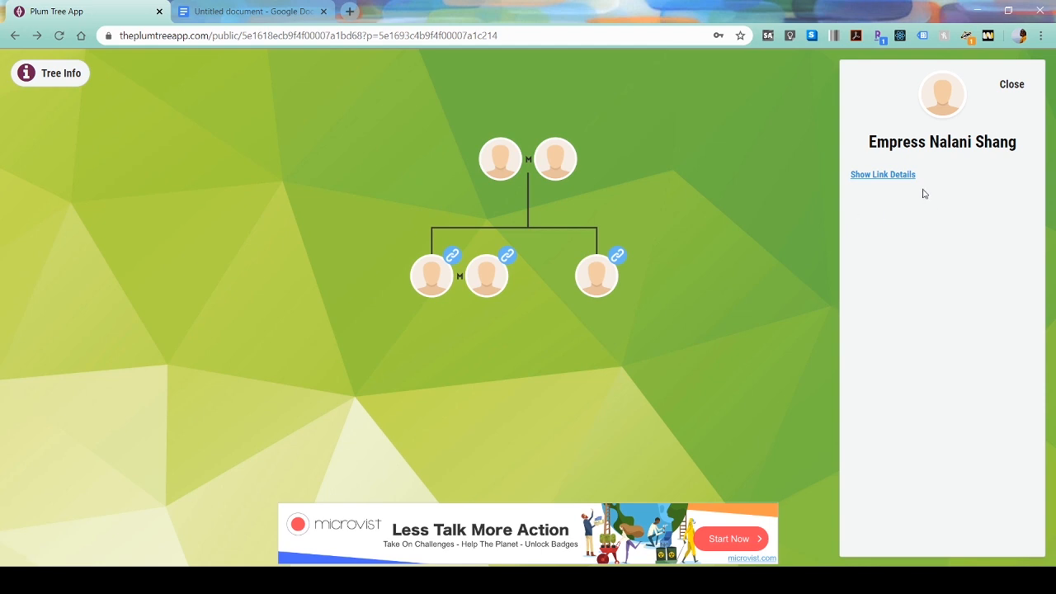
left_click(879, 176)
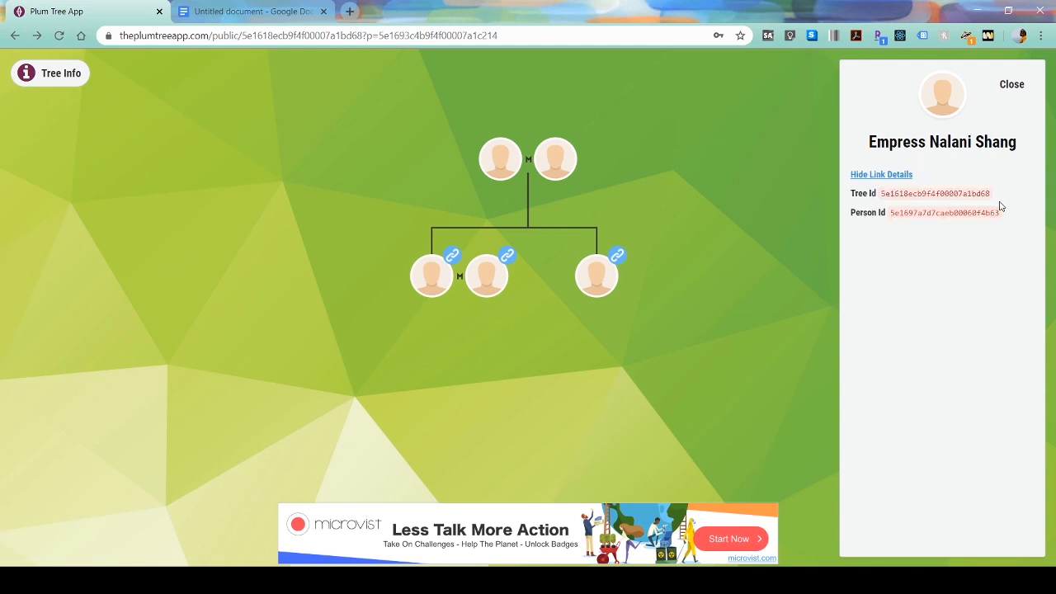
left_click_drag(992, 212, 851, 189)
key("ctrl+c")
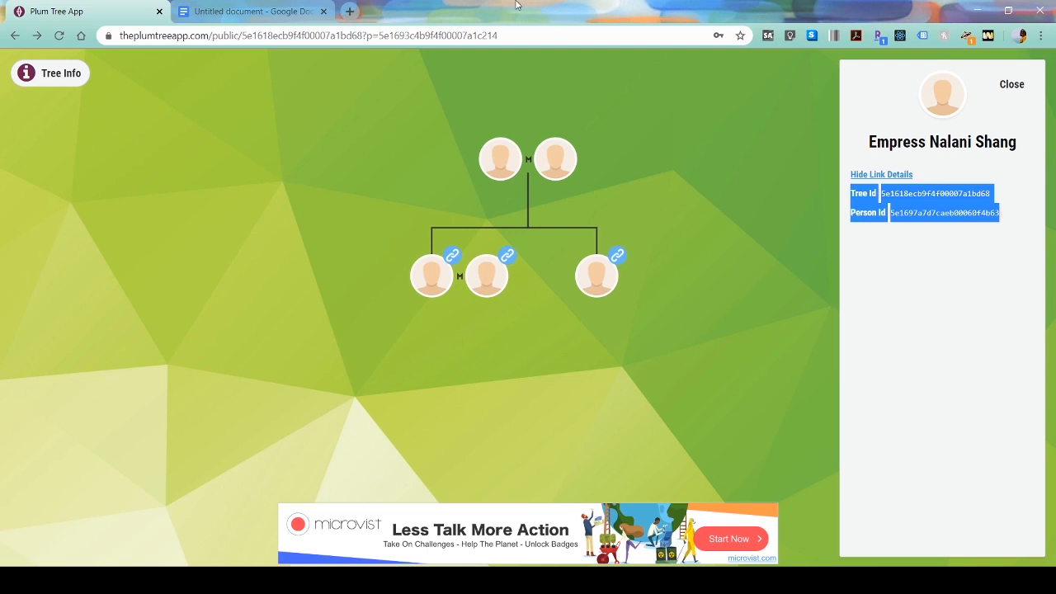
- Add a 'Royal Family Sulani' entry in the notes with the empress's pasted Ids
left_click(283, 9)
type("Roy")
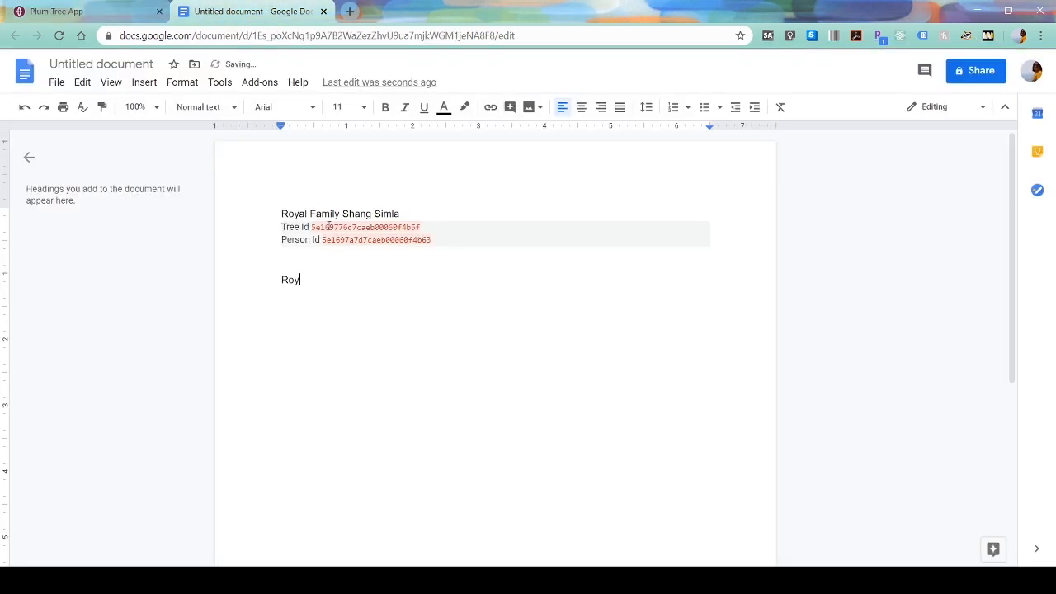
type("al Family Sulani")
key("Return")
key("ctrl+shift+v")
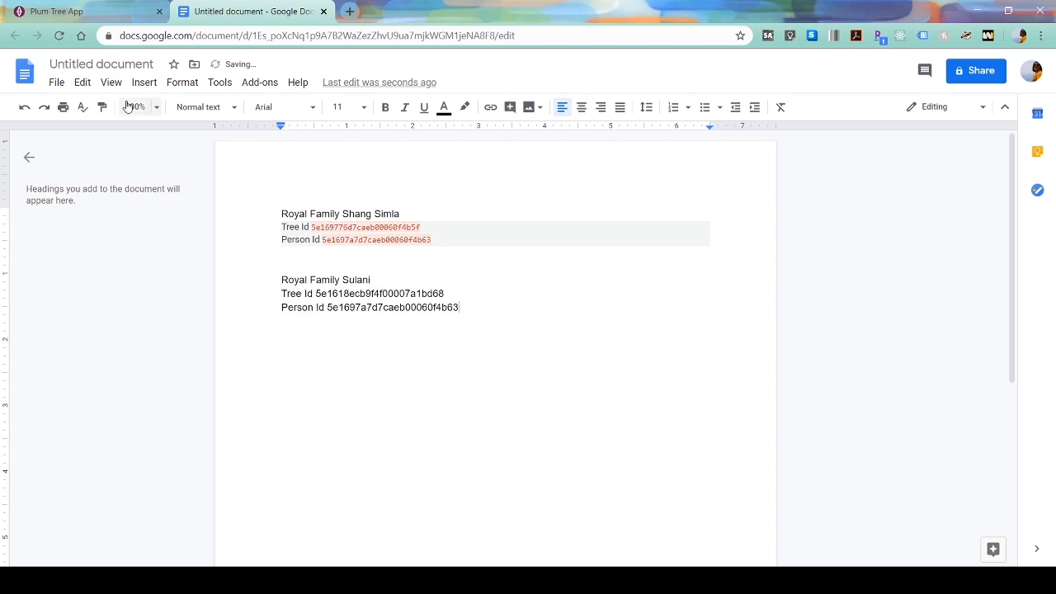
left_click(124, 11)
- Open the linked Shang Simla tree and reveal and select Emperor Akira Shang's Tree Id and Person Id
mouse_move(620, 259)
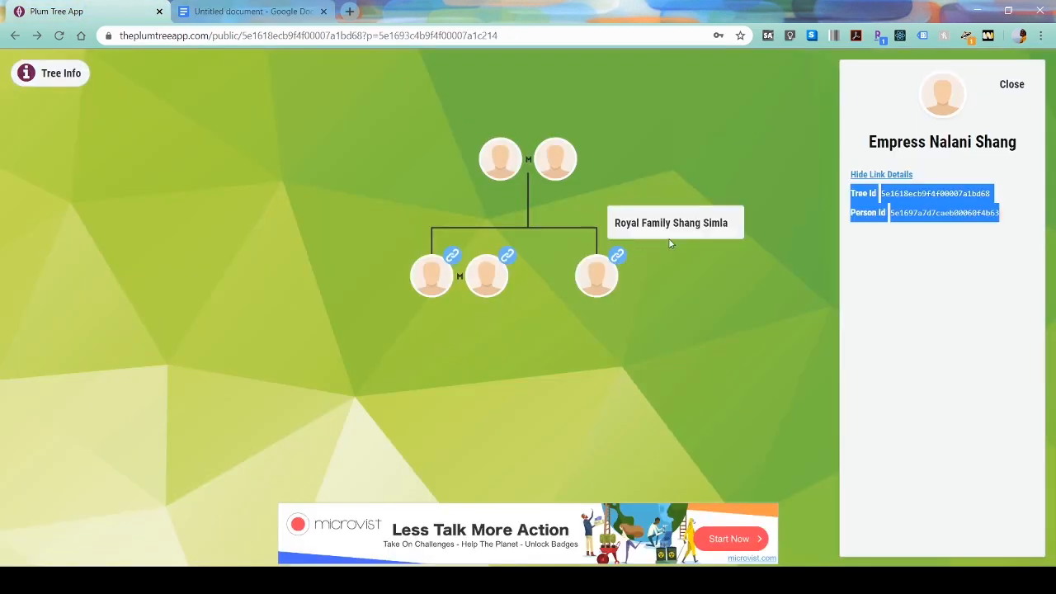
left_click(680, 219)
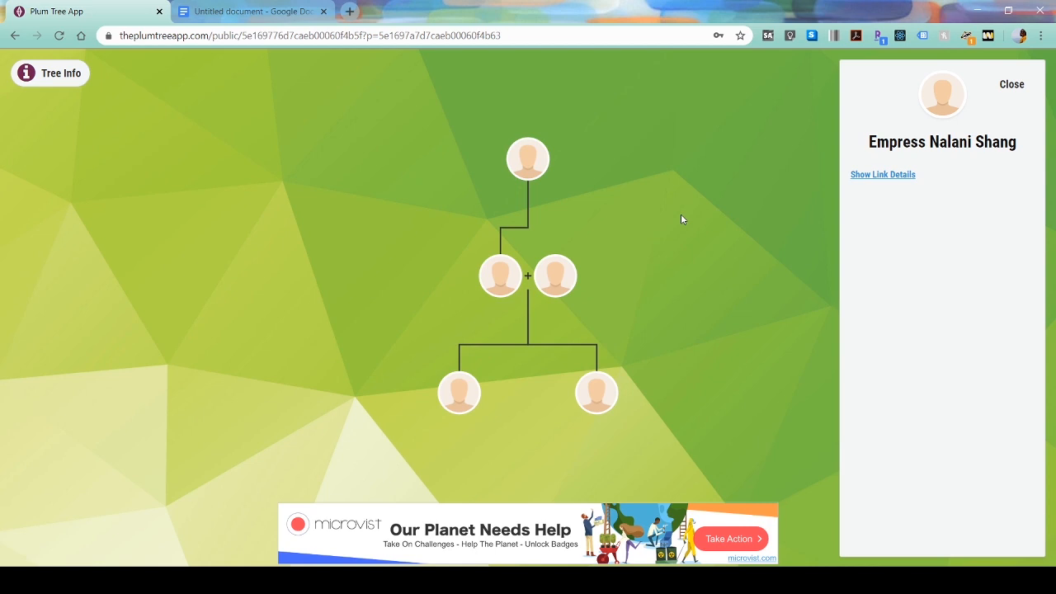
left_click(507, 281)
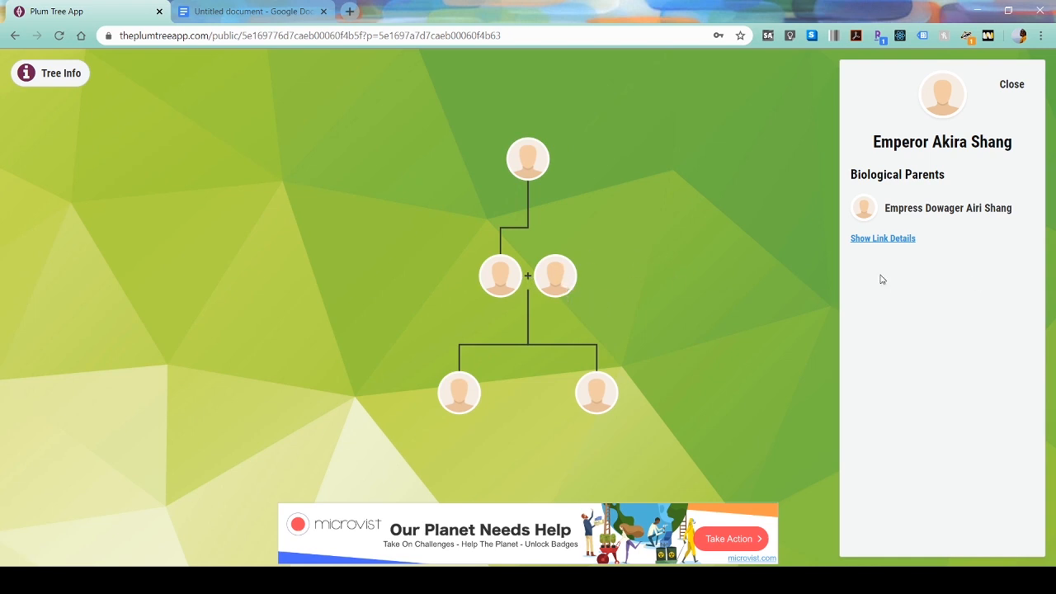
left_click(867, 240)
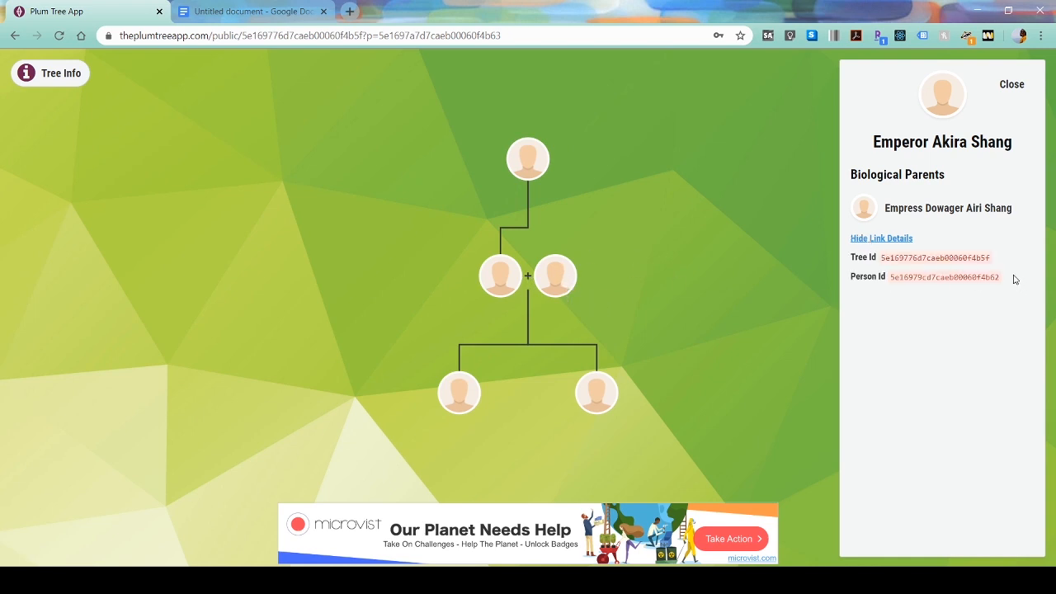
left_click_drag(1014, 279, 849, 256)
key("ctrl+c")
left_click(298, 7)
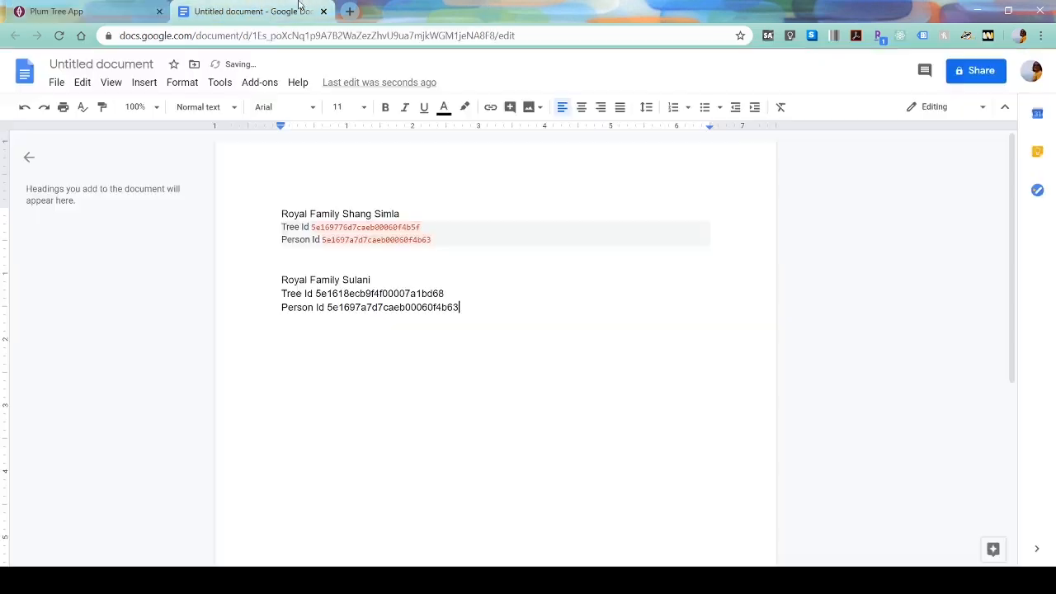
- Add a Nalani name heading, preceded by a blank line, under the Shang Simla title
left_click(132, 11)
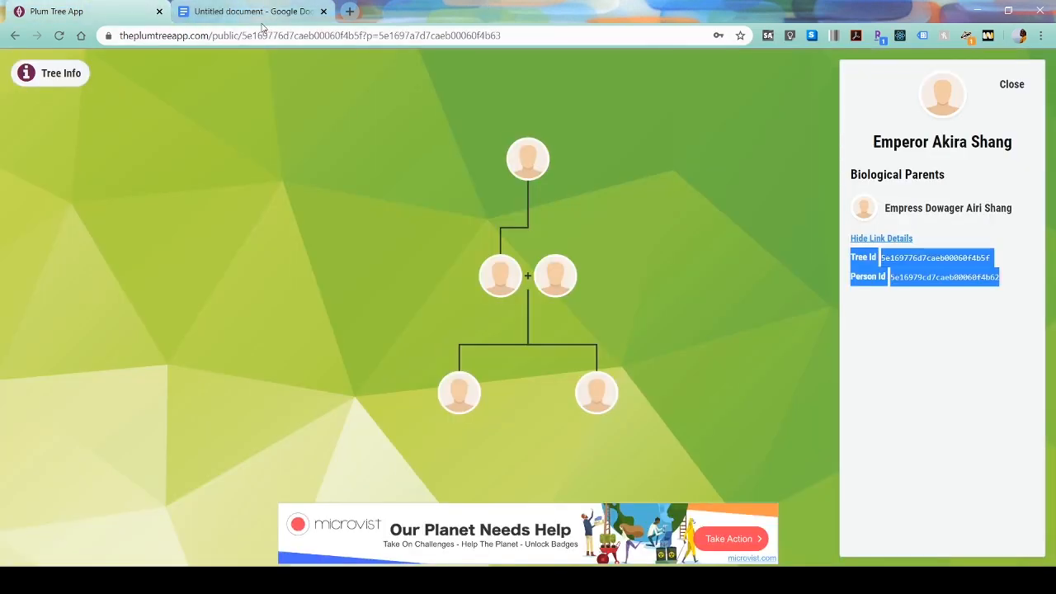
left_click(261, 22)
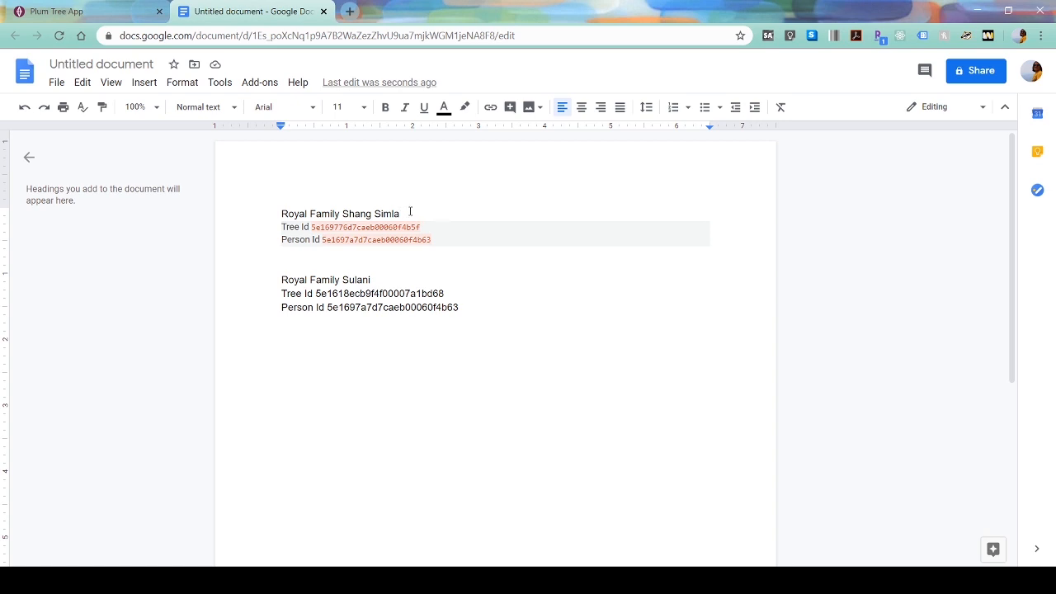
left_click(410, 211)
key("Return")
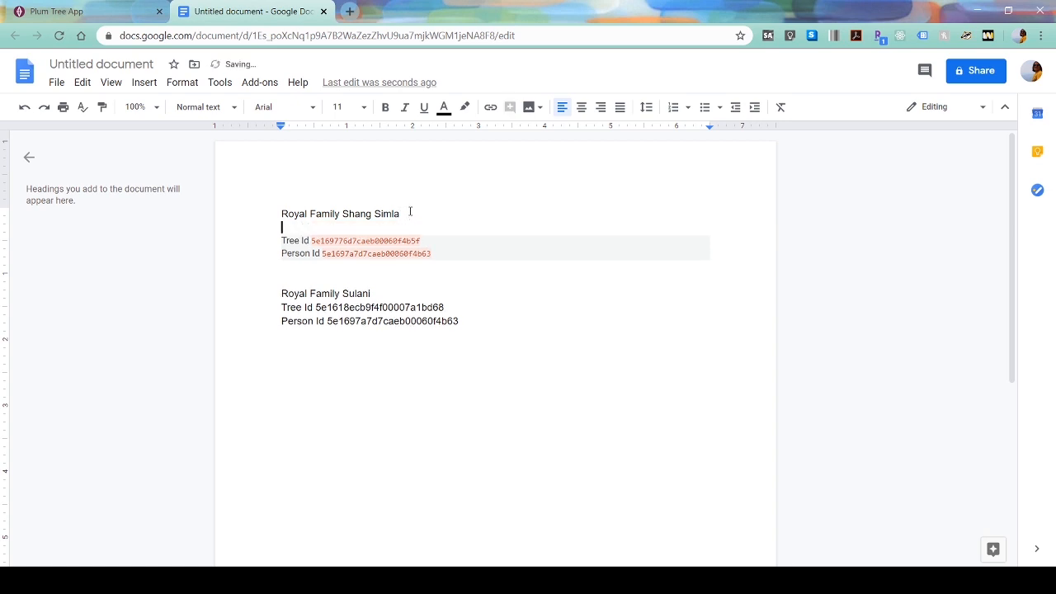
type("Nalalni")
key("Home")
key("Return")
- Add an 'Akira' heading below Nalani's Ids and paste the emperor's Tree Id and Person Id
left_click(444, 262)
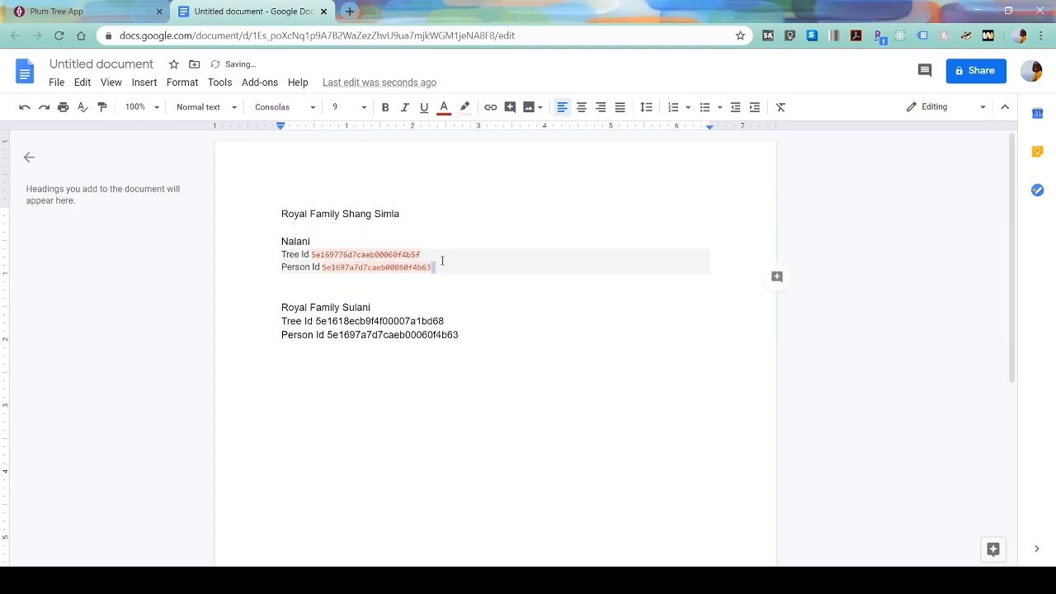
key("Return")
key("Return")
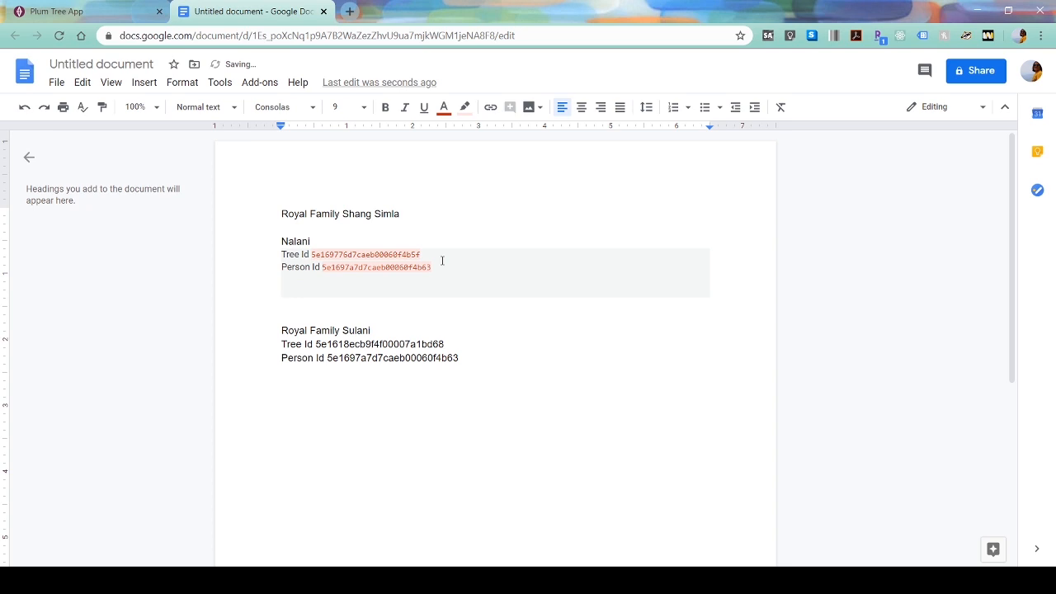
type("Akira")
key("Return")
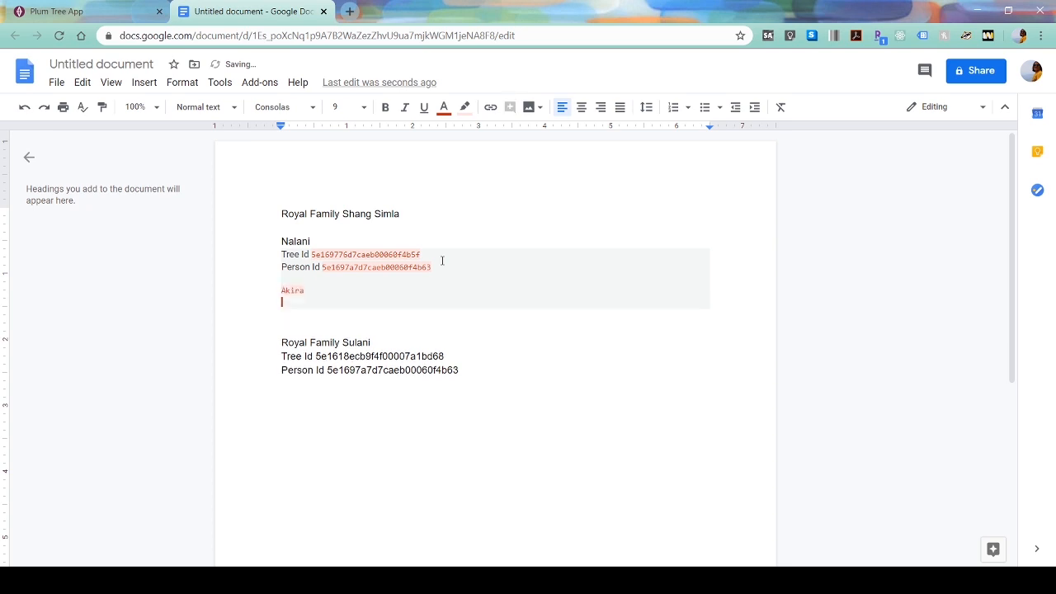
key("ctrl+v")
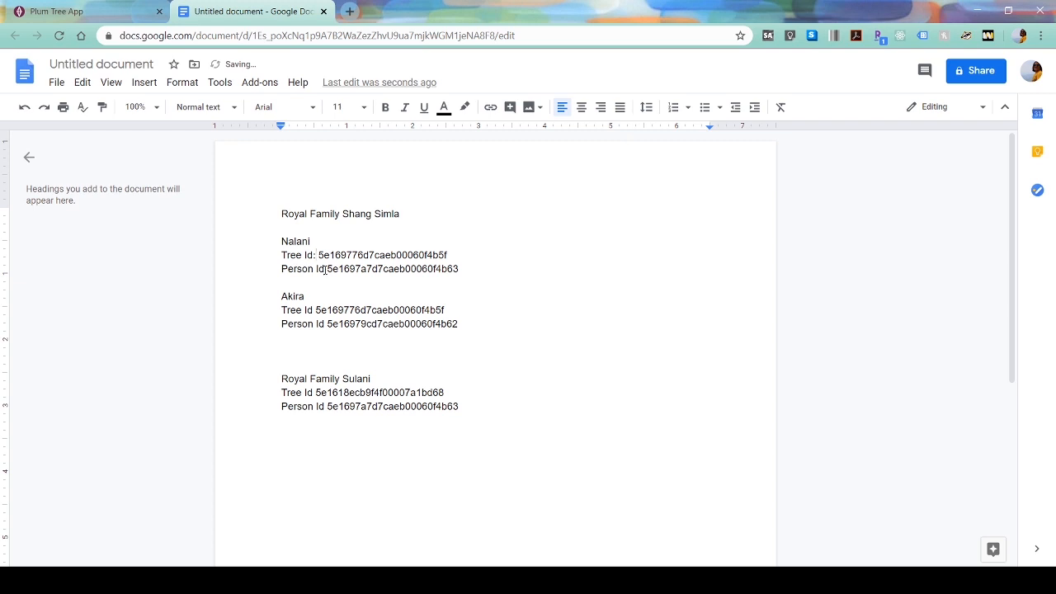
- Add colons after the Tree Id and Person Id labels in the Shang Simla and Sulani blocks
left_click(325, 269)
type(":")
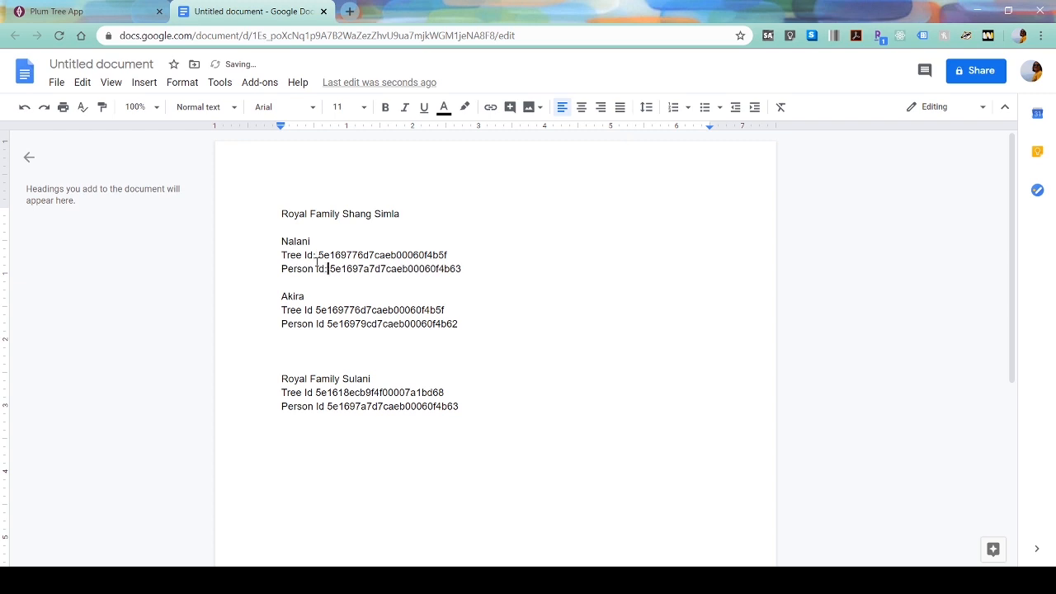
type(":")
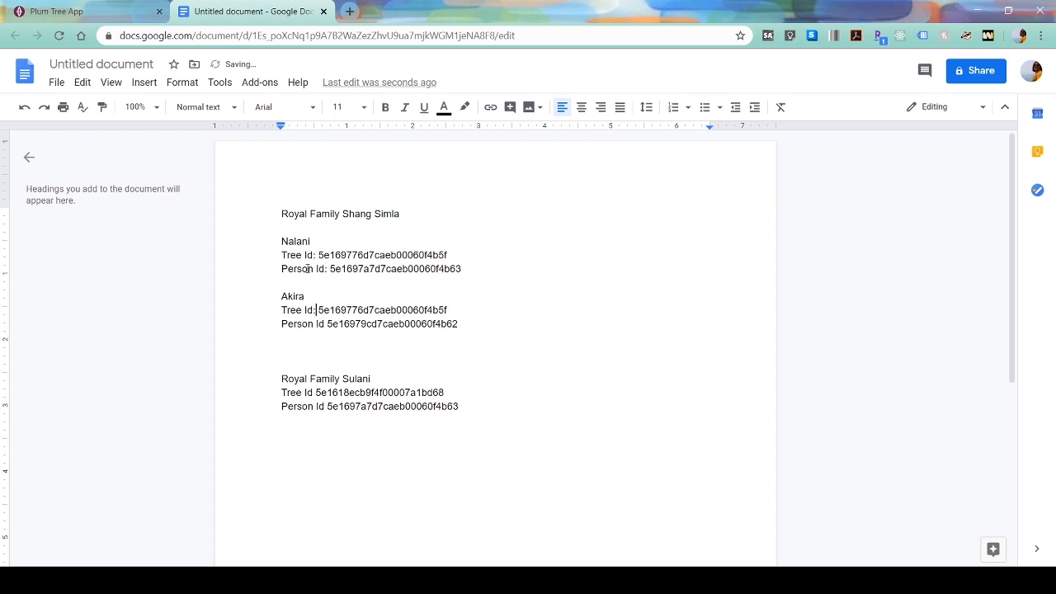
type(":")
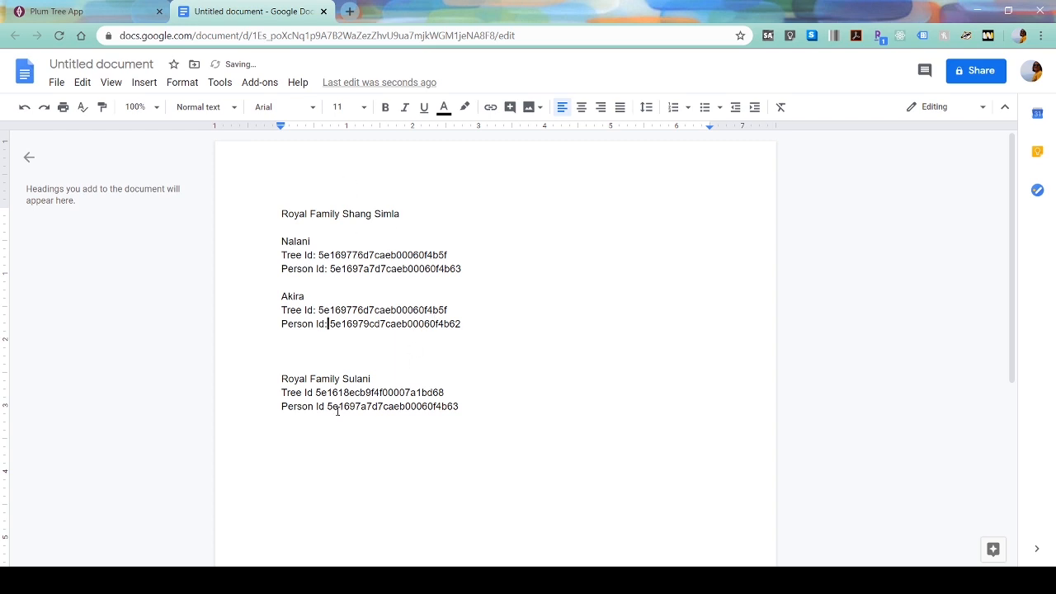
left_click(314, 393)
type(":")
left_click(325, 406, "shift")
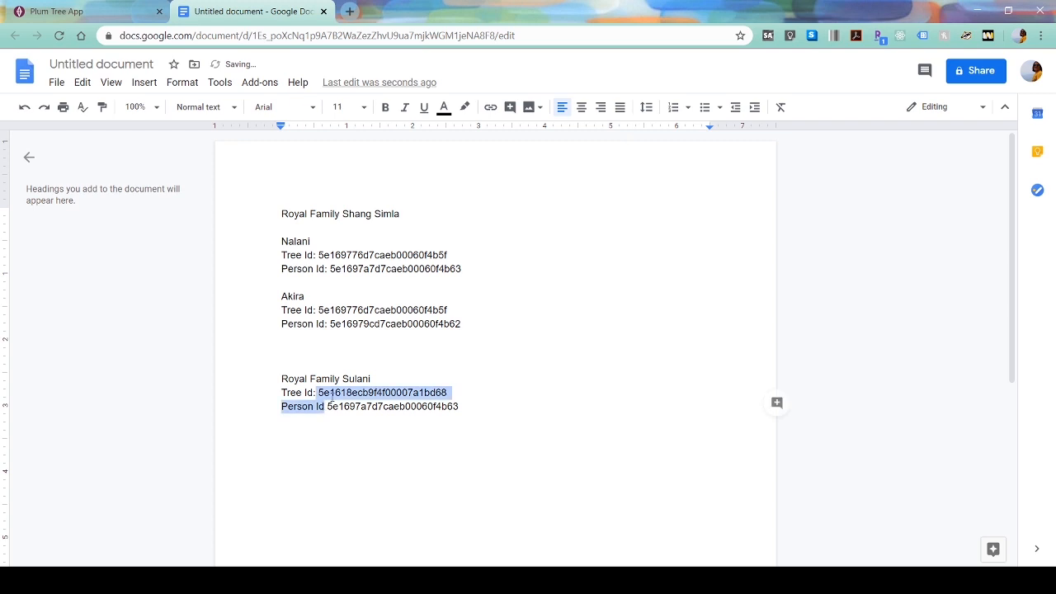
left_click(325, 406)
type(":")
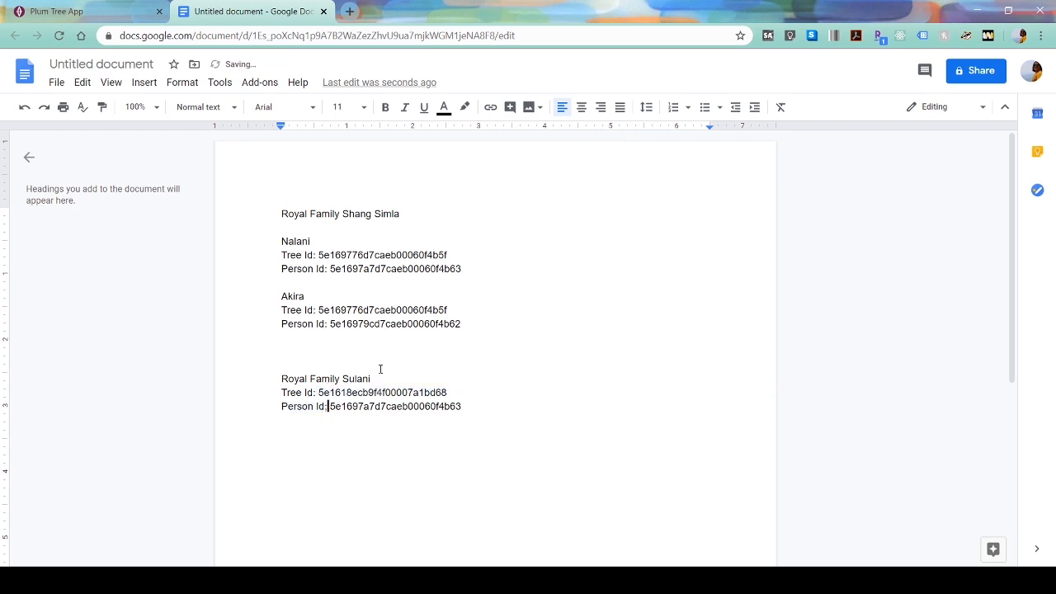
- Add a 'Nalani' name heading, preceded by a blank line, under the Royal Family Sulani title
left_click(381, 369)
left_click(376, 377)
key("Return")
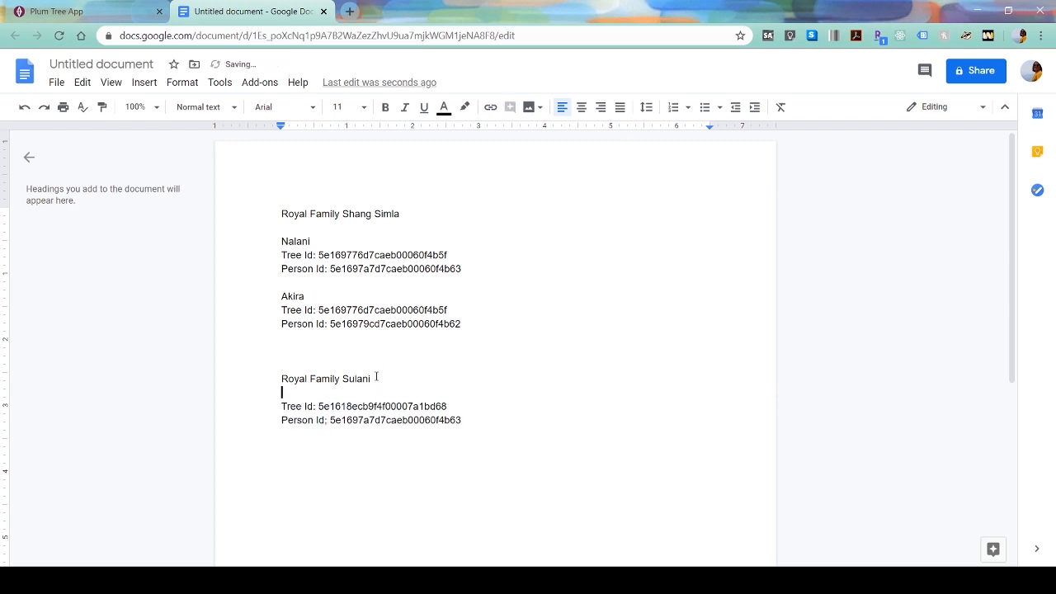
type("Nalani")
key("Home")
key("Return")
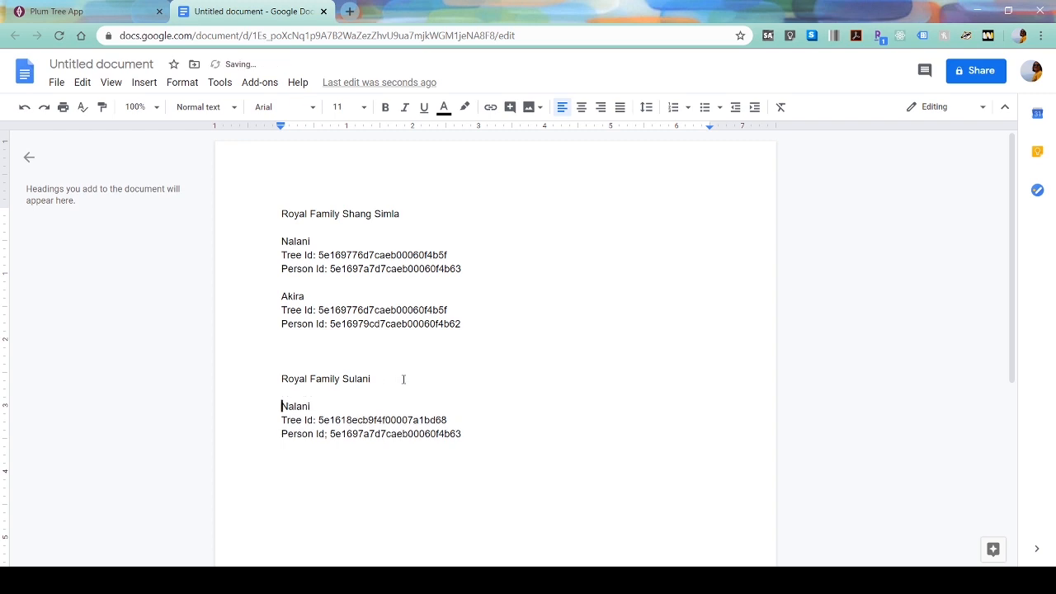
left_click(56, 12)
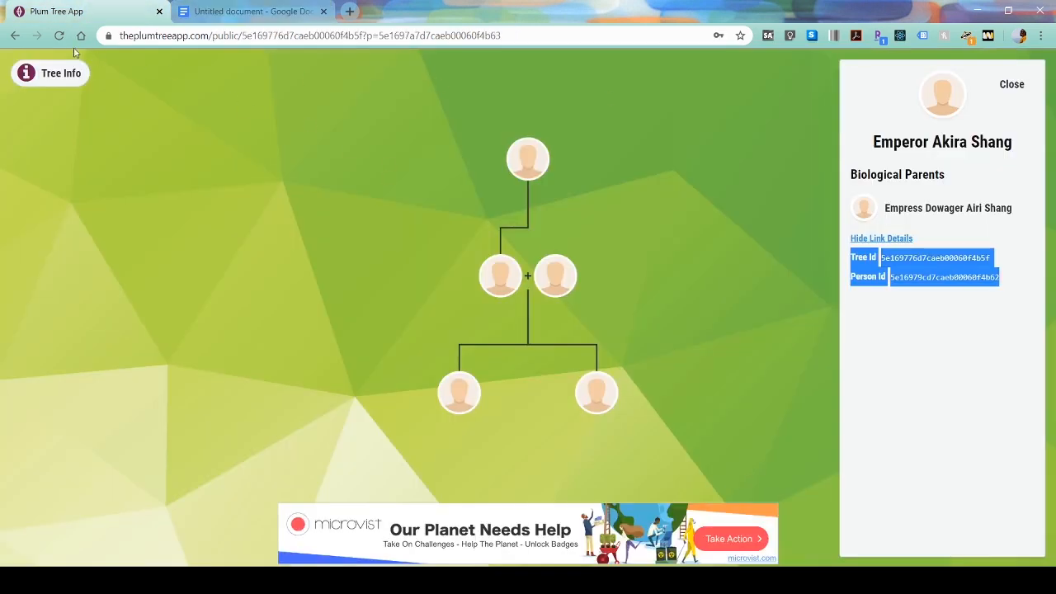
- Navigate back and open the Royal Family Sulani tree in the Tree Editor
left_click(14, 36)
left_click(15, 35)
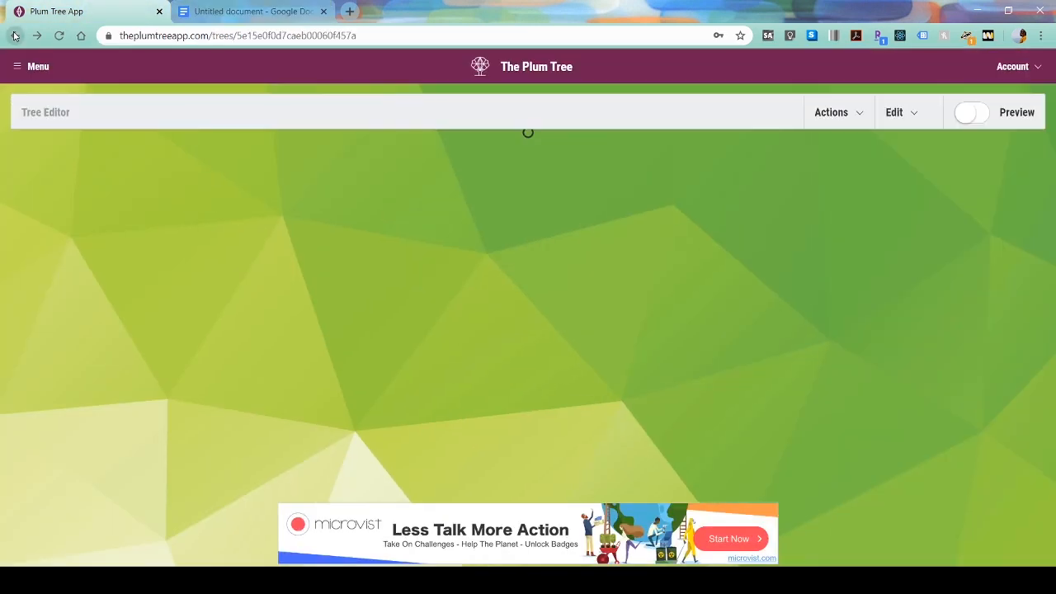
left_click(16, 65)
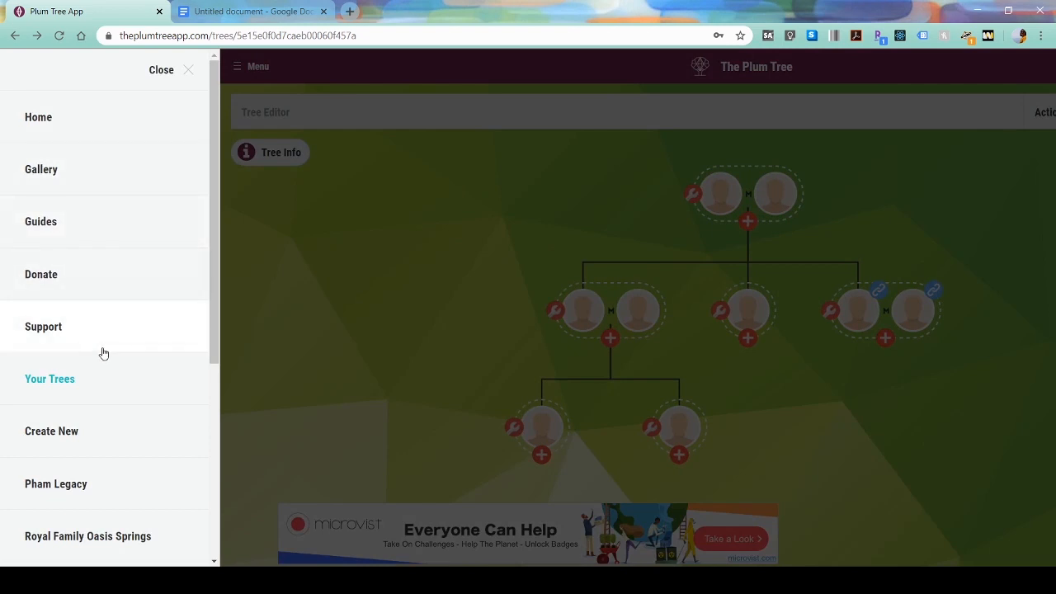
scroll(101, 353, "down", 3)
left_click(143, 396)
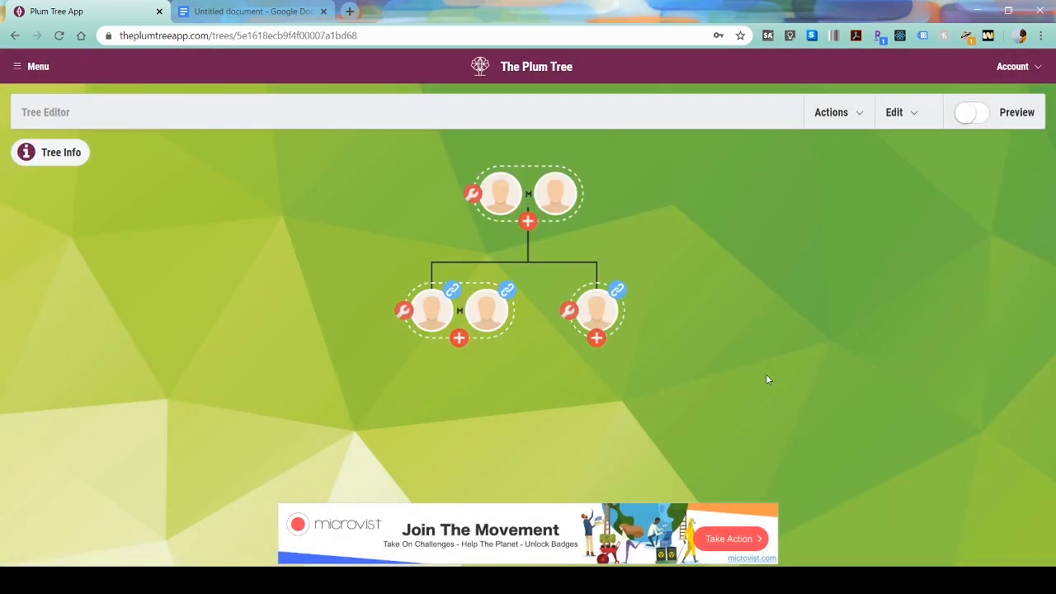
- Republish the Sulani tree with Is Public on, then open the Edit dropdown
left_click(830, 122)
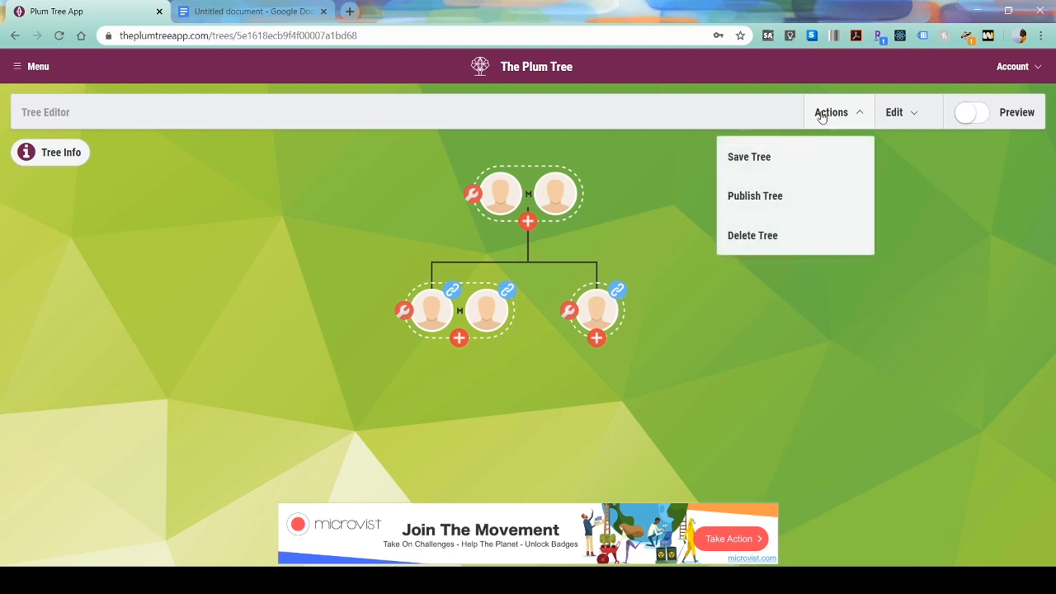
left_click(802, 204)
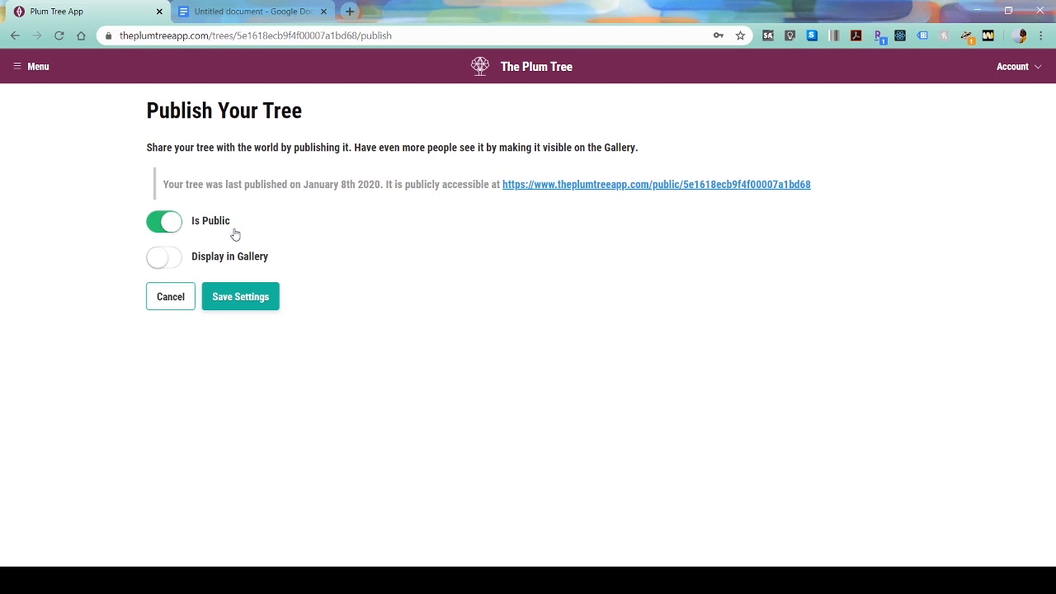
left_click(236, 296)
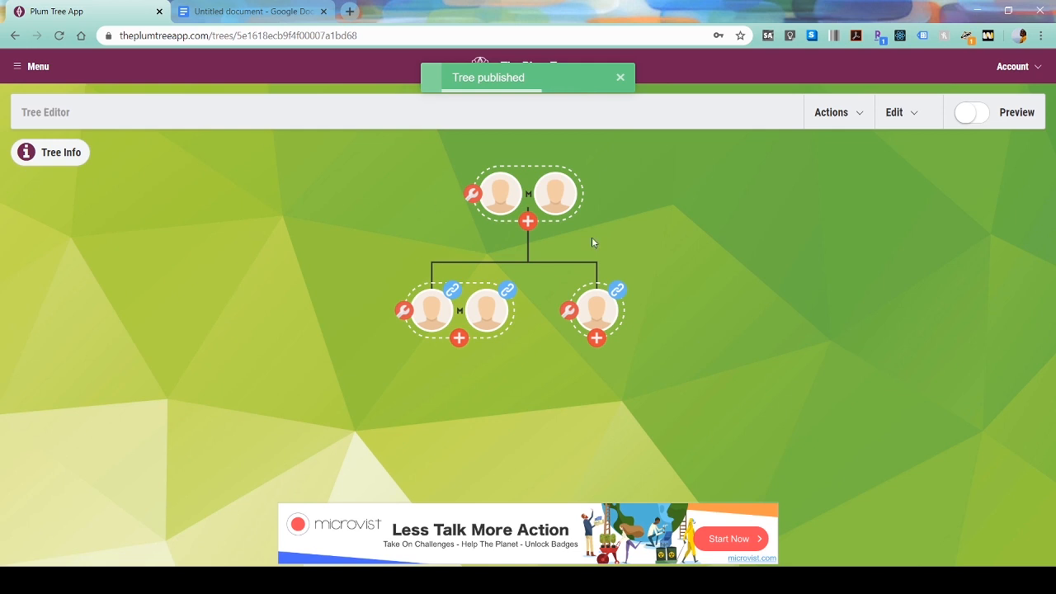
left_click(895, 116)
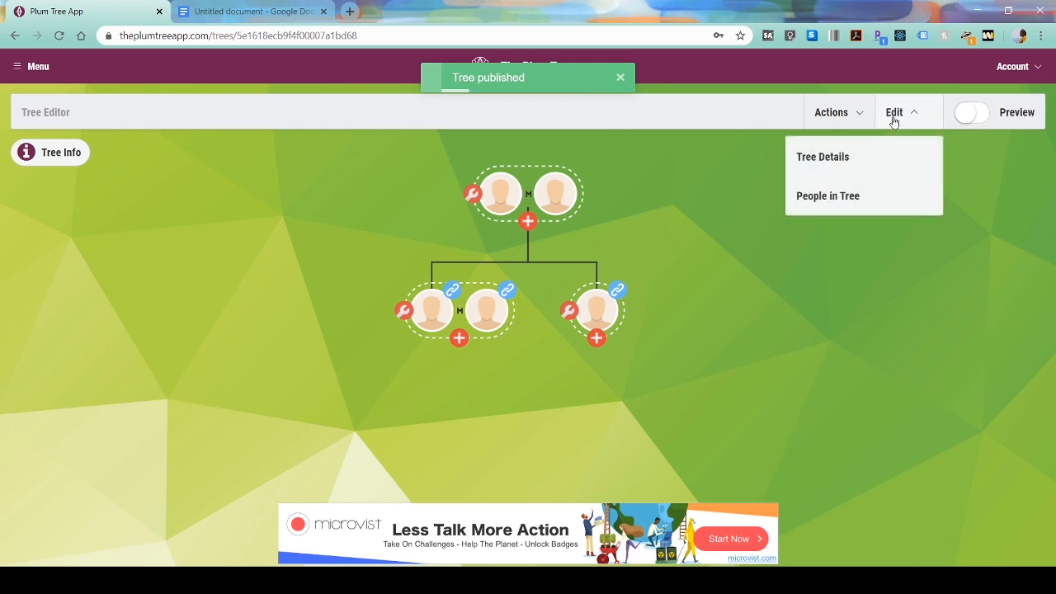
- Go to People in Tree and start adding someone new
left_click(853, 206)
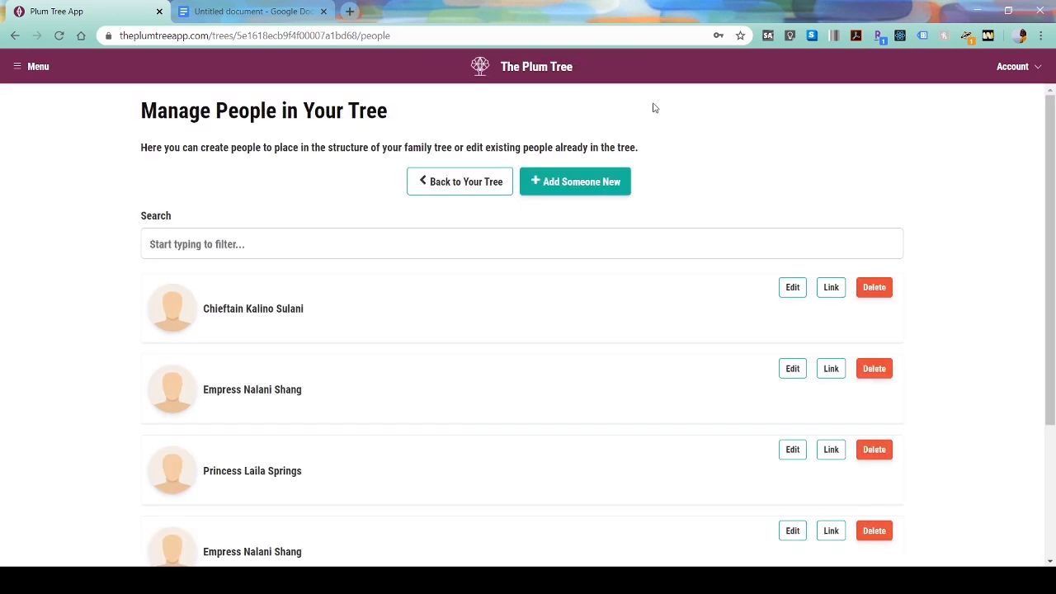
scroll(573, 293, "down", 3)
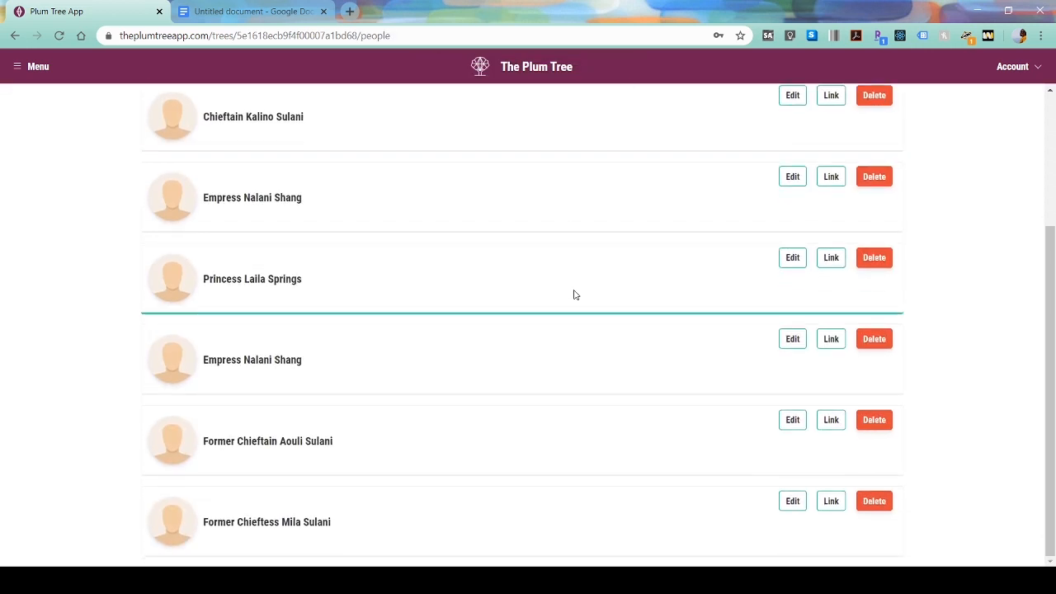
scroll(575, 294, "up", 1)
scroll(599, 222, "up", 2)
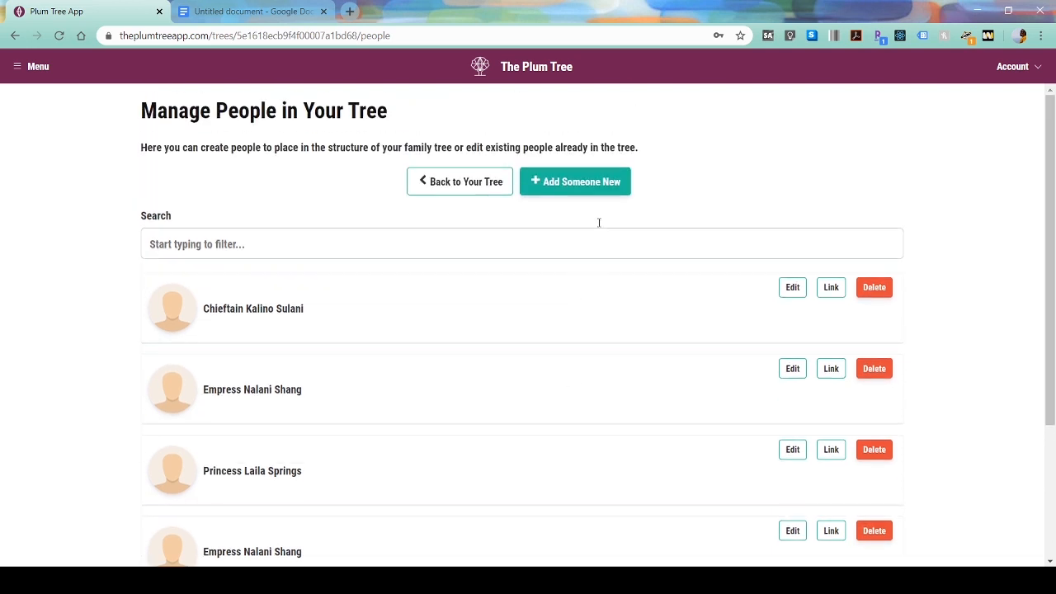
left_click(589, 194)
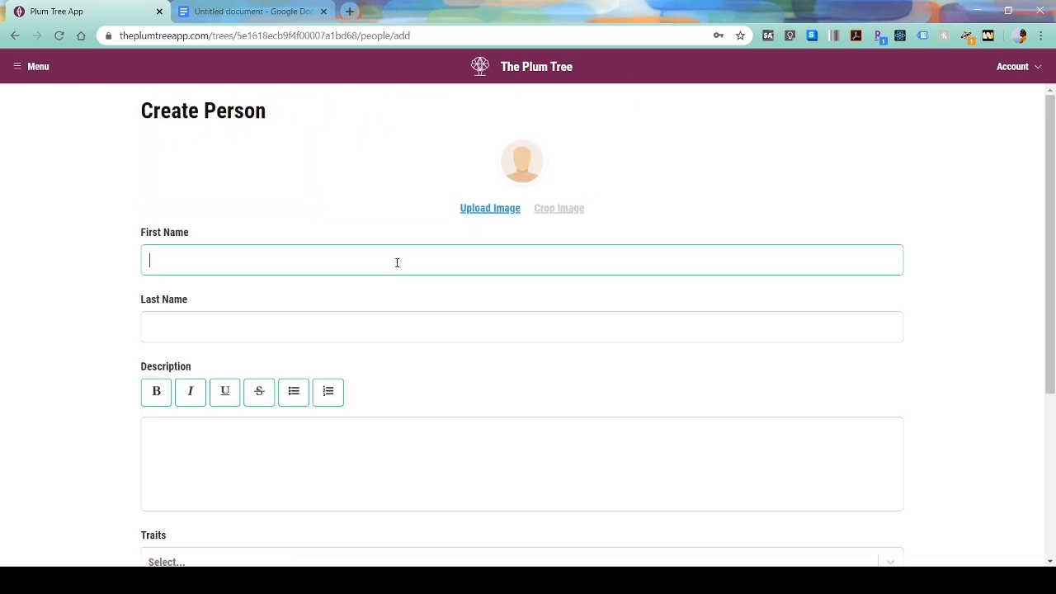
- Create Emperor Akira Shang with the description 'Current Emperor of Shang Simla'
type("Emperor Akira")
key("Tab")
type("Shang")
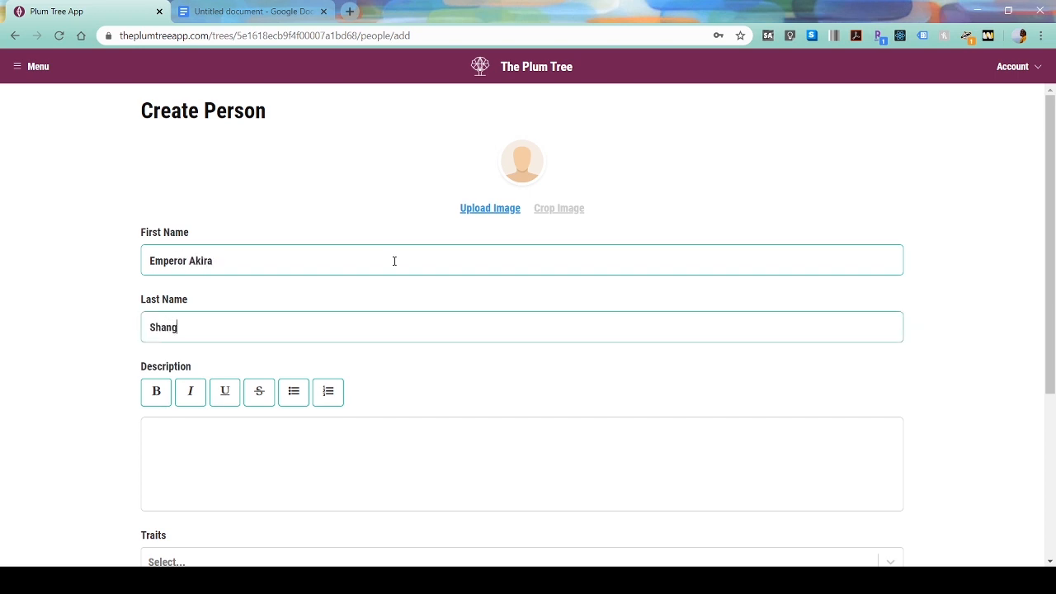
key("Tab")
type("C")
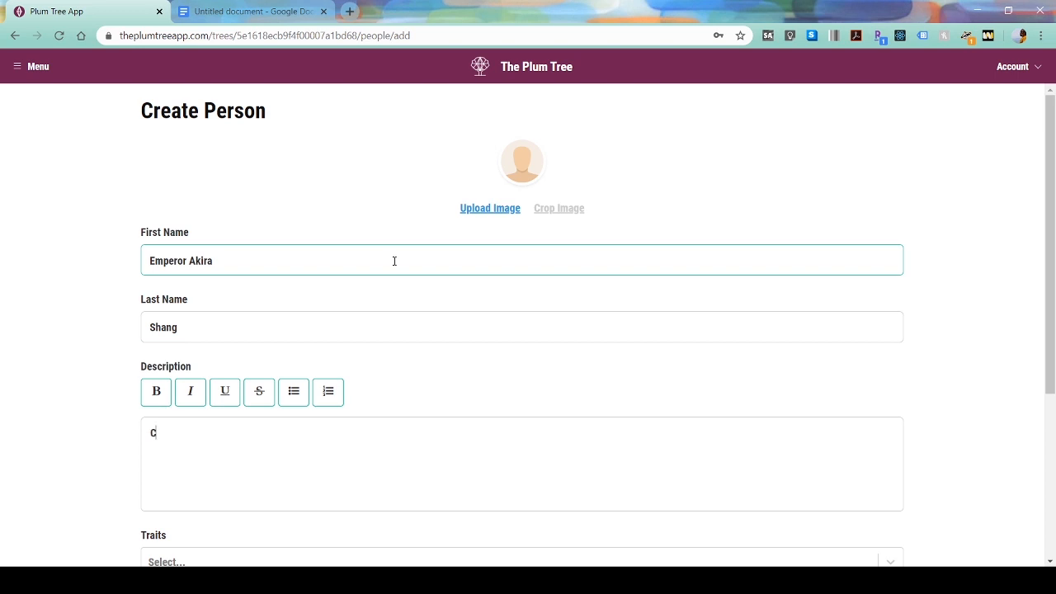
type("urrent Emperor of Shang Si")
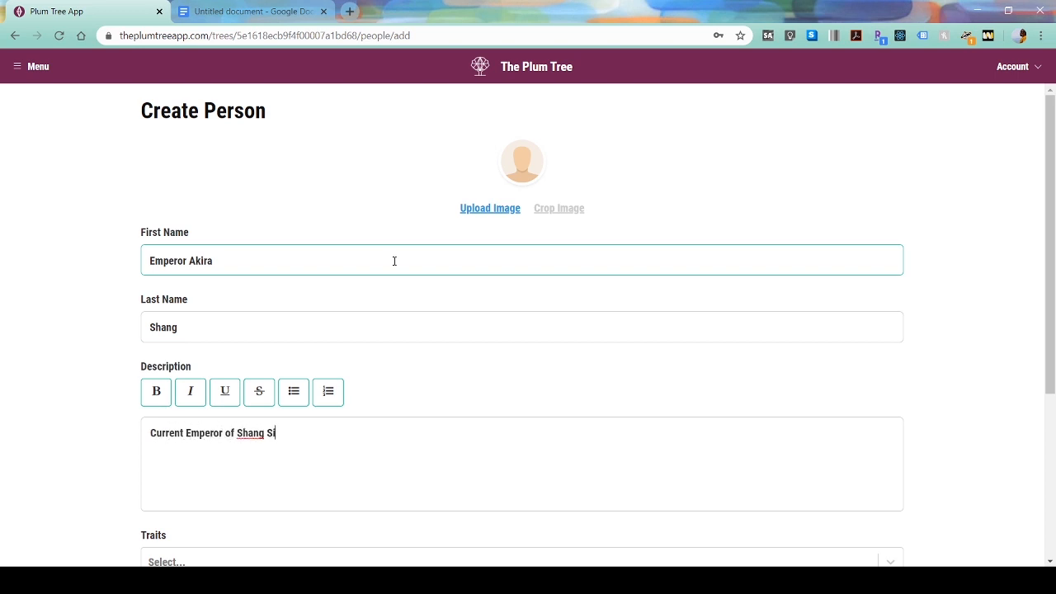
type("mla")
scroll(382, 237, "down", 2)
scroll(372, 332, "down", 2)
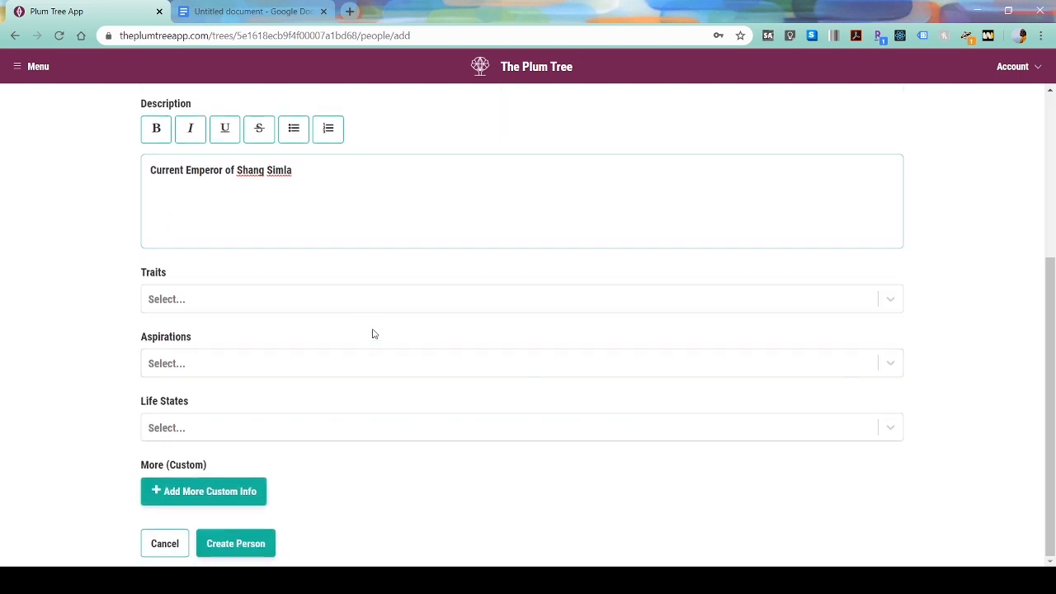
left_click(237, 541)
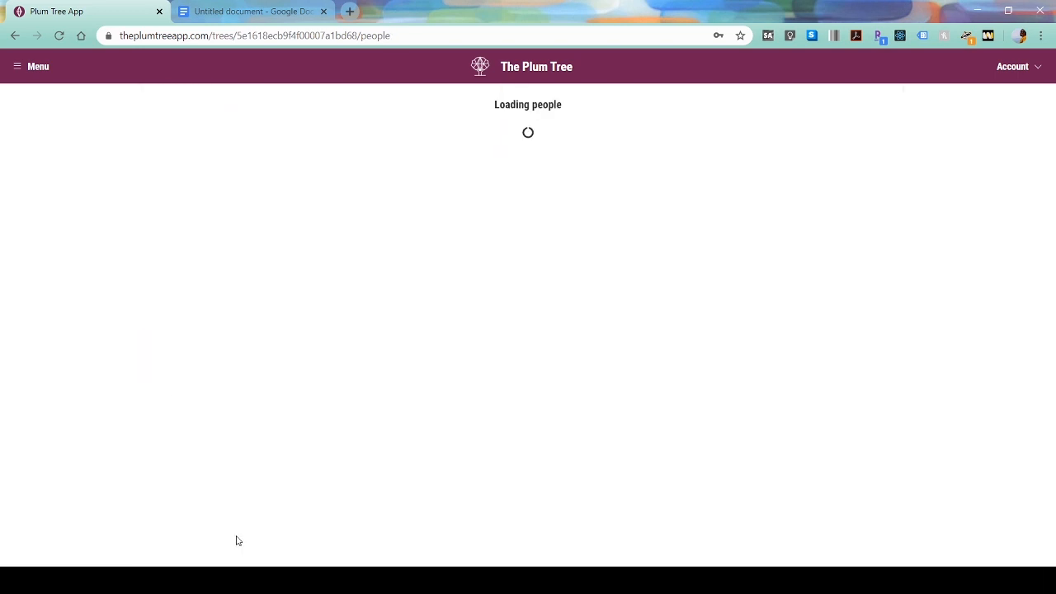
- Return to the family tree and look over Empress Nalani Shang's details
left_click(473, 186)
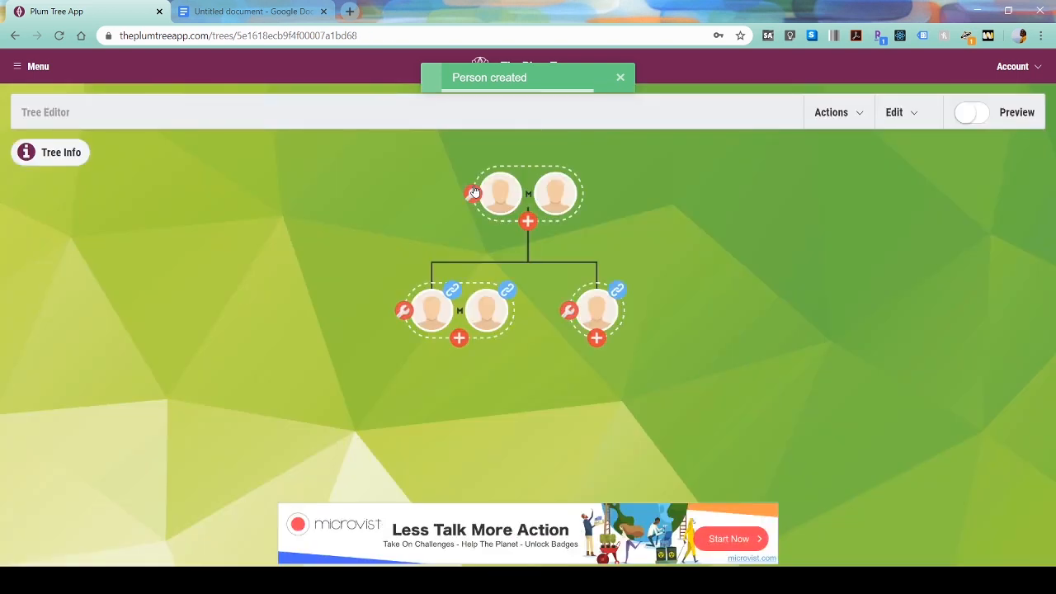
left_click(599, 310)
left_click(1008, 165)
- Add Emperor Akira Shang as Nalani's married partner and save it
left_click(569, 313)
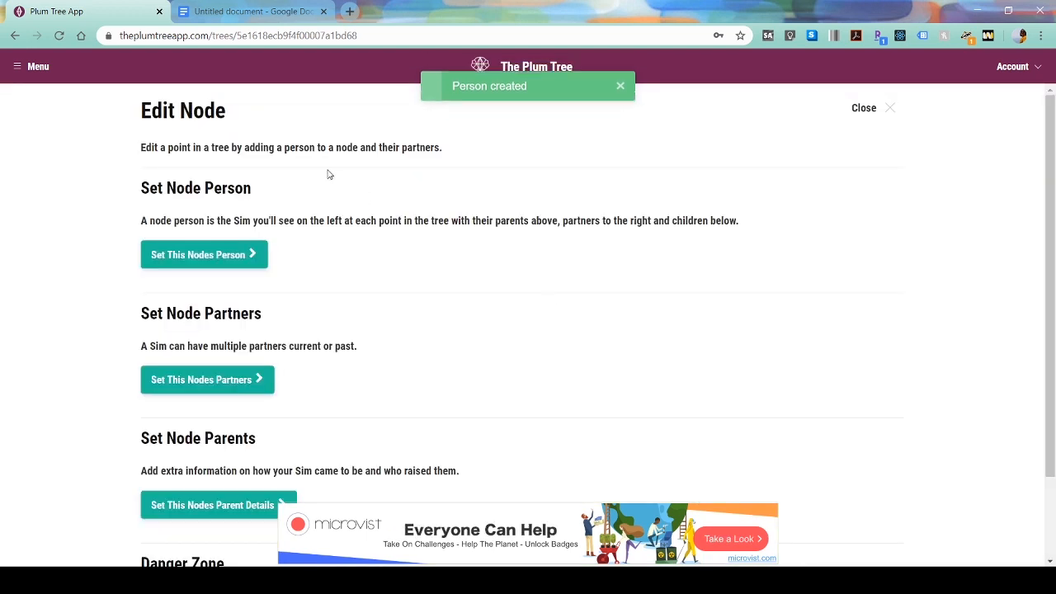
left_click(239, 383)
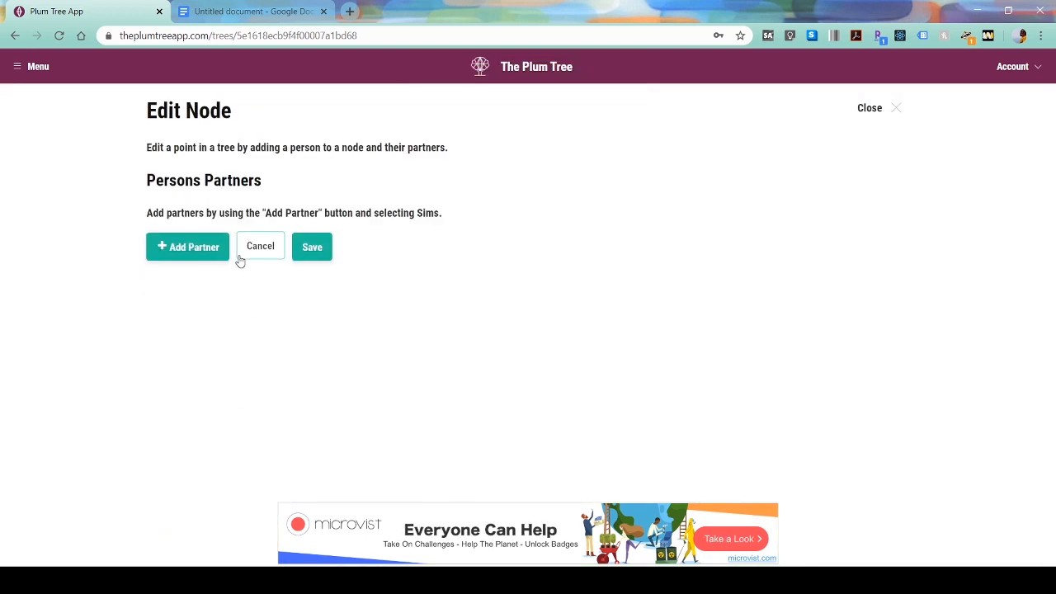
left_click(212, 257)
left_click(162, 460)
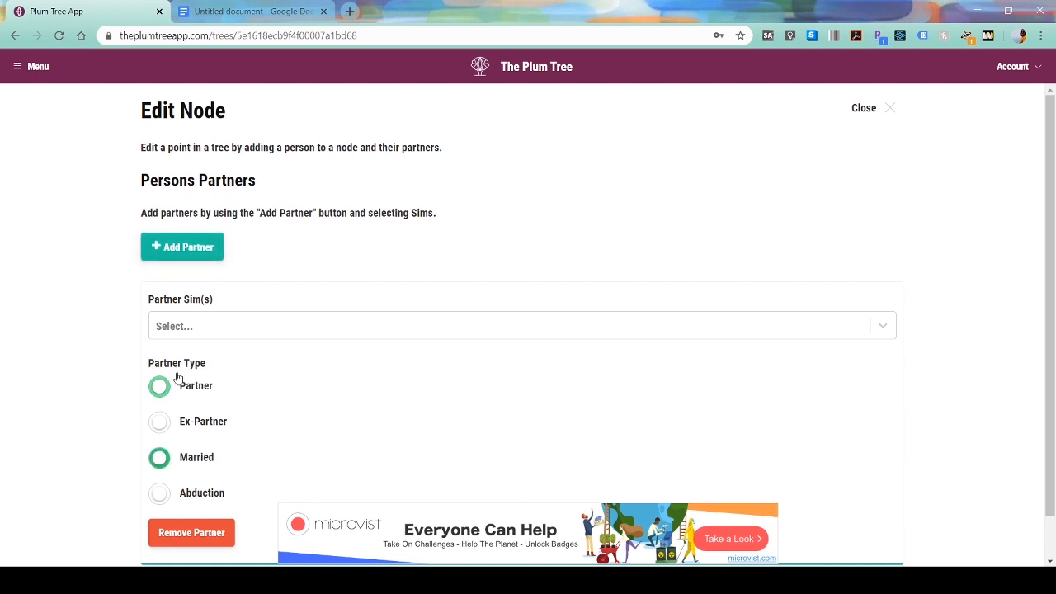
left_click(200, 334)
type("em")
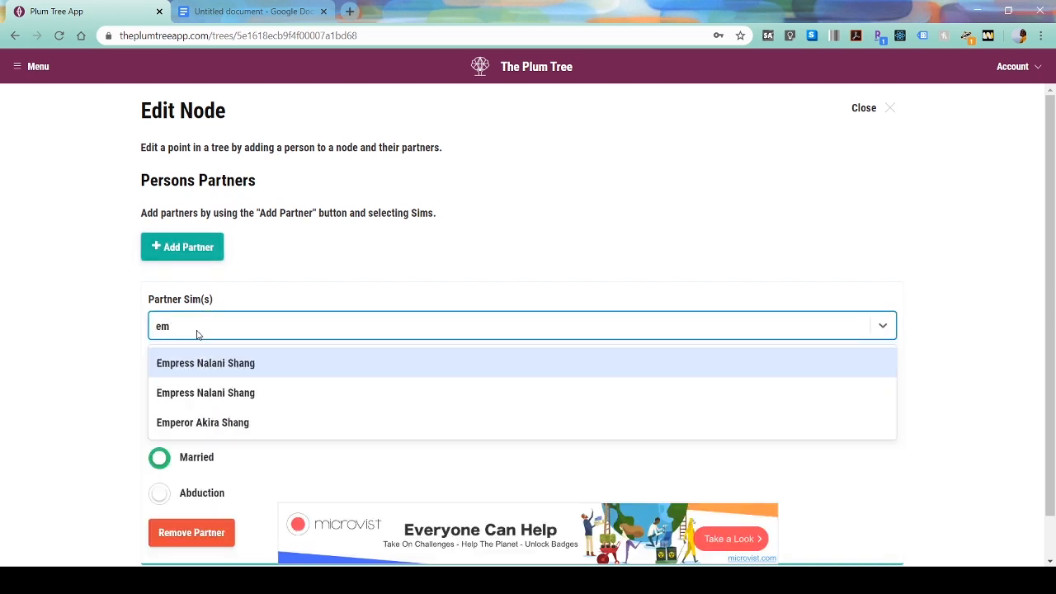
left_click(247, 422)
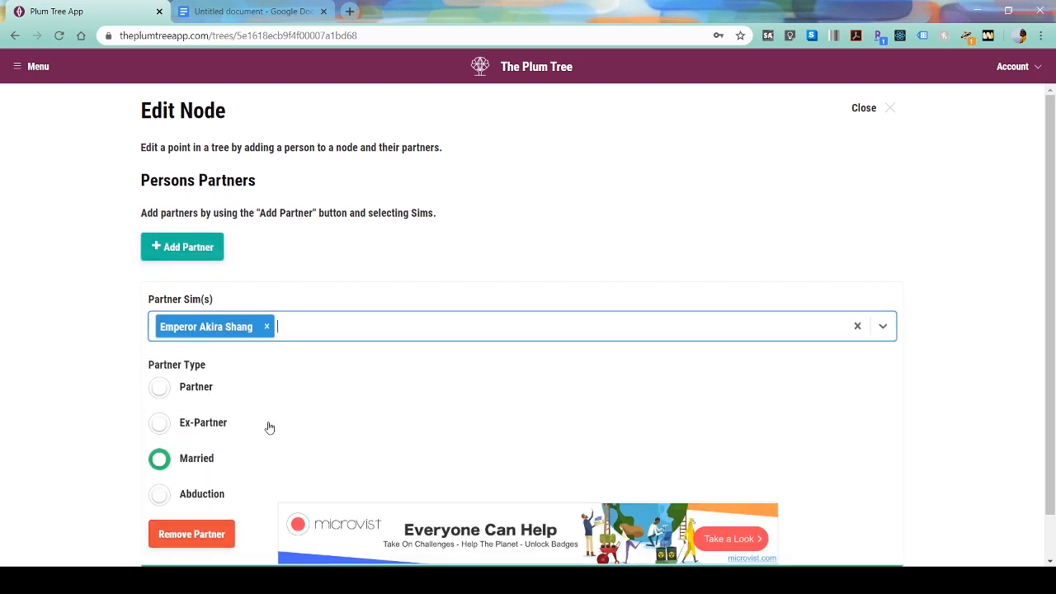
scroll(269, 427, "down", 1)
left_click(217, 542)
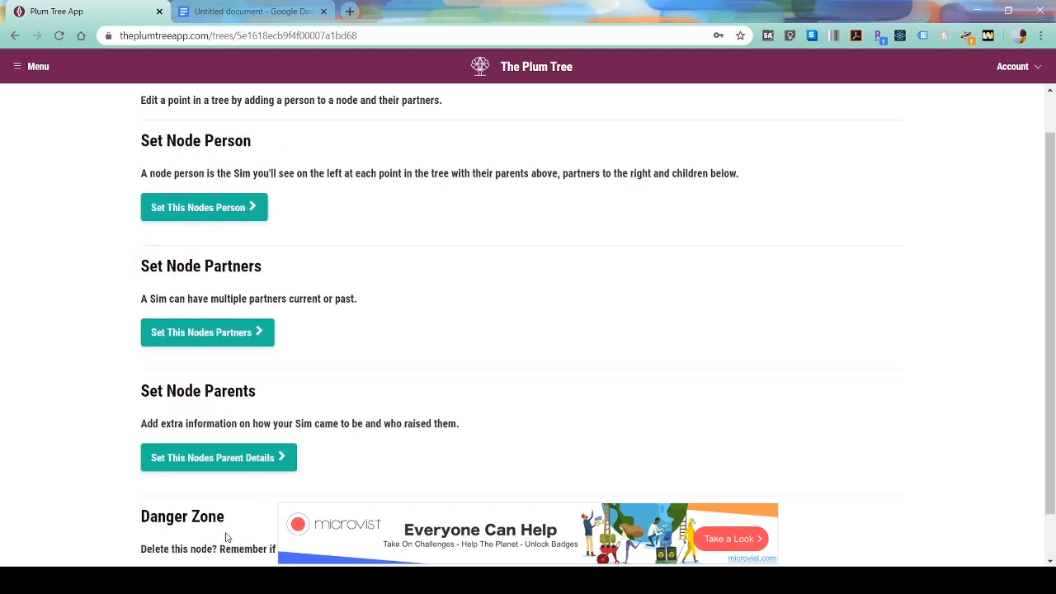
scroll(236, 174, "up", 1)
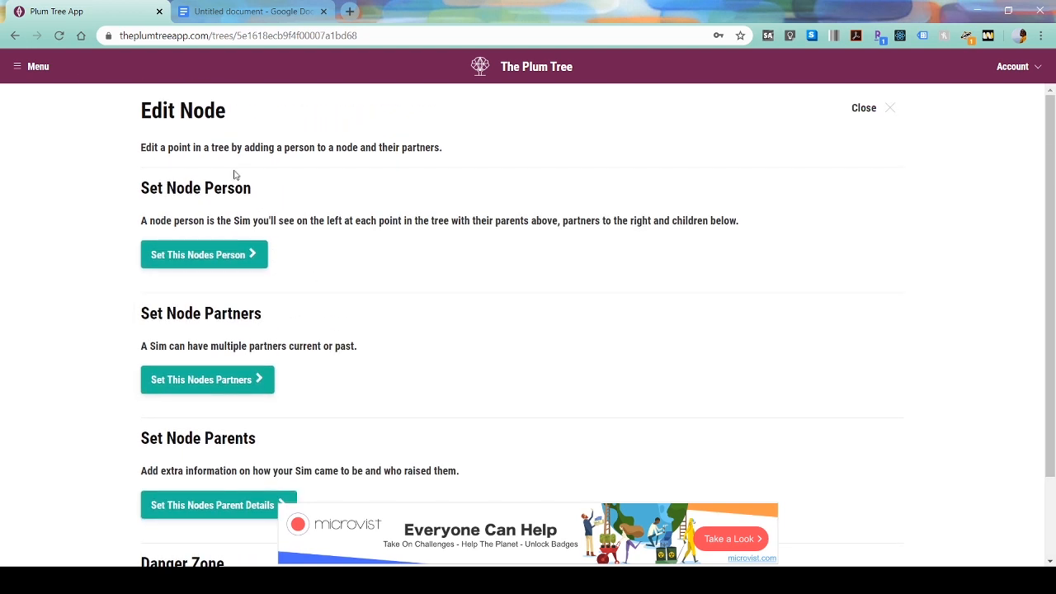
left_click(890, 109)
- Copy Akira's Tree Id and Person Id into the Google Docs notes under an 'Akir' label
left_click(631, 308)
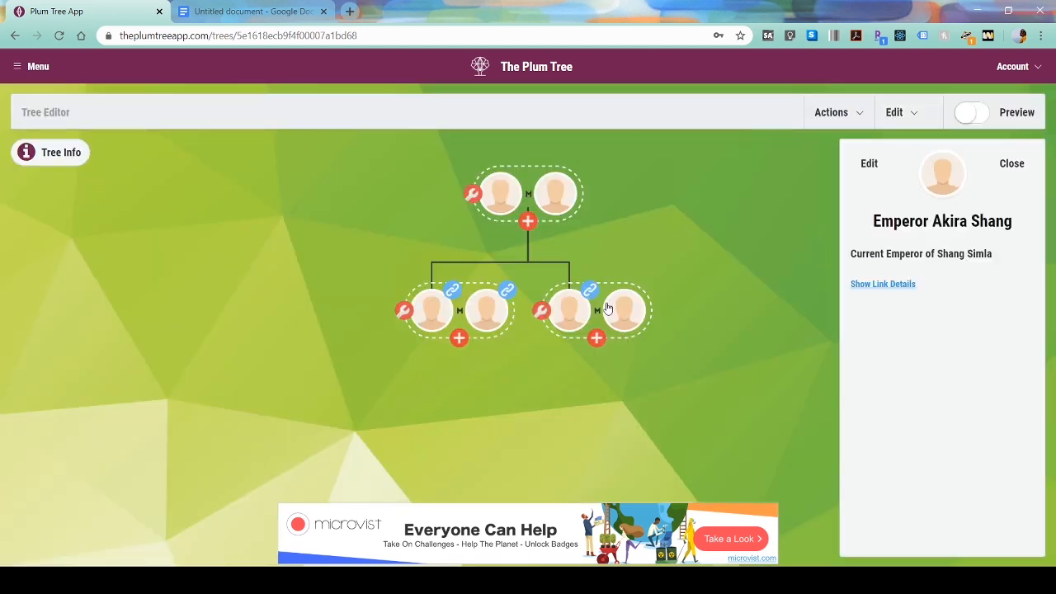
left_click(874, 283)
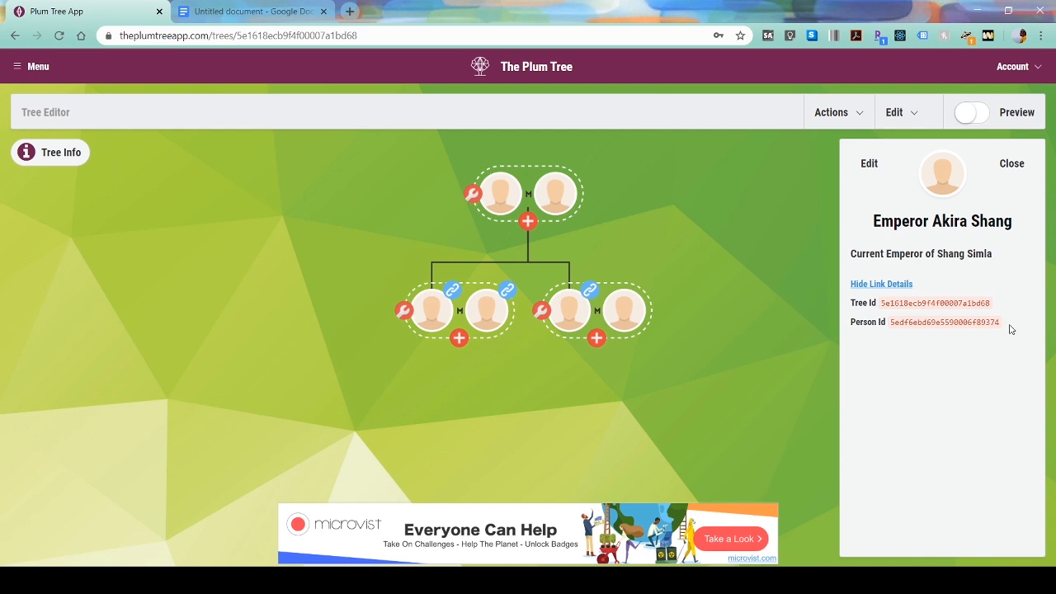
left_click_drag(1009, 330, 845, 308)
key("ctrl+c")
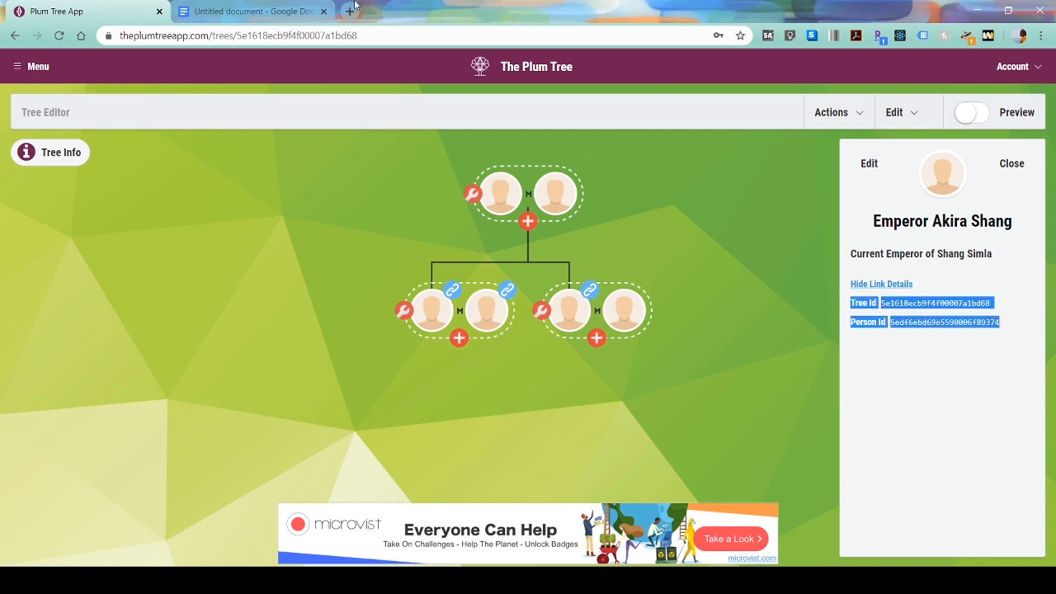
left_click(317, 10)
left_click(479, 434)
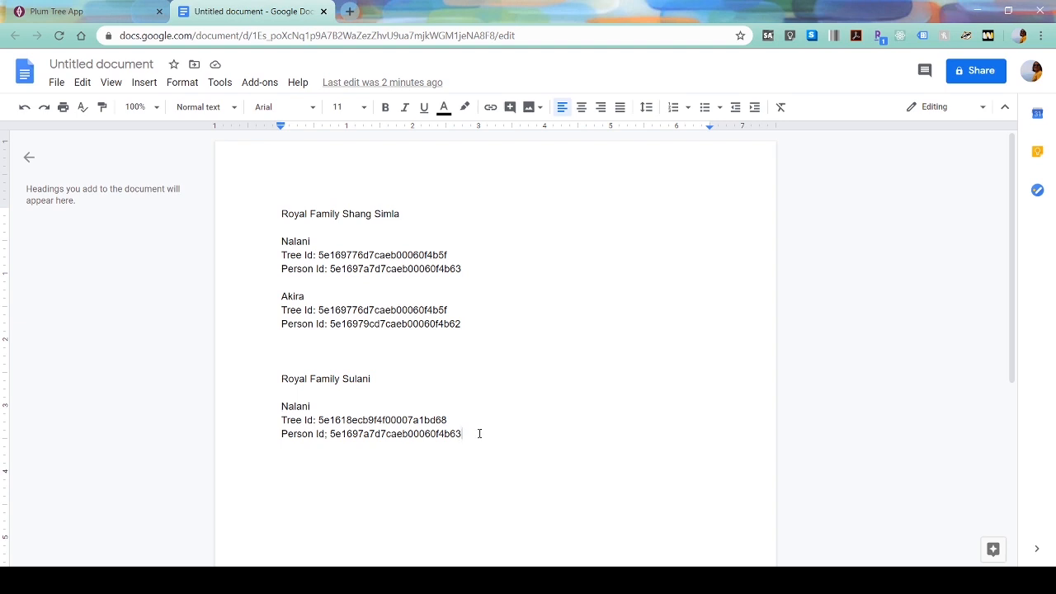
key("ctrl+v")
left_click(413, 447)
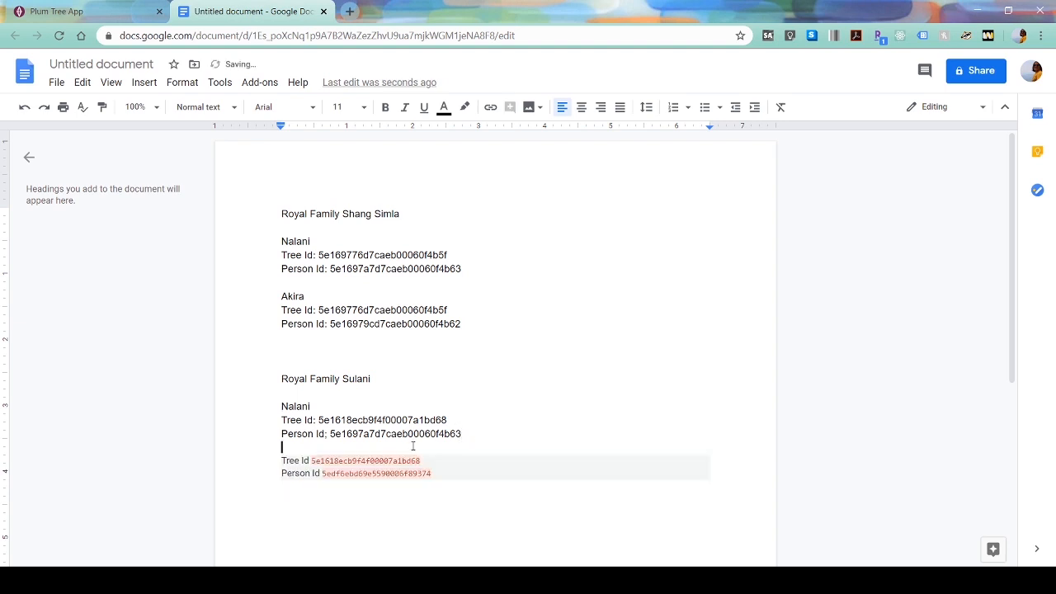
key("Return")
type("Akira")
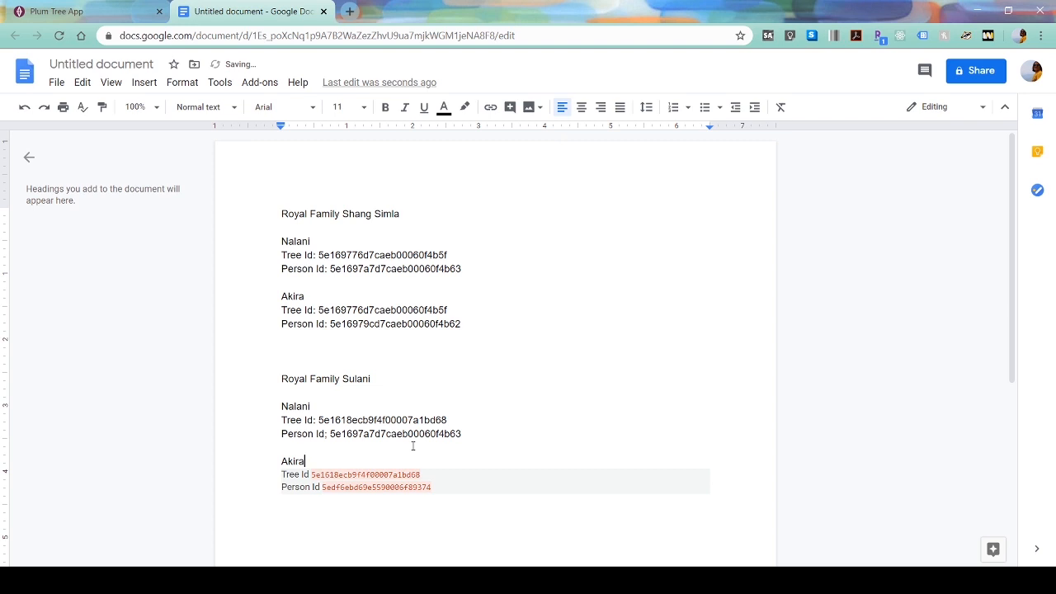
left_click(132, 9)
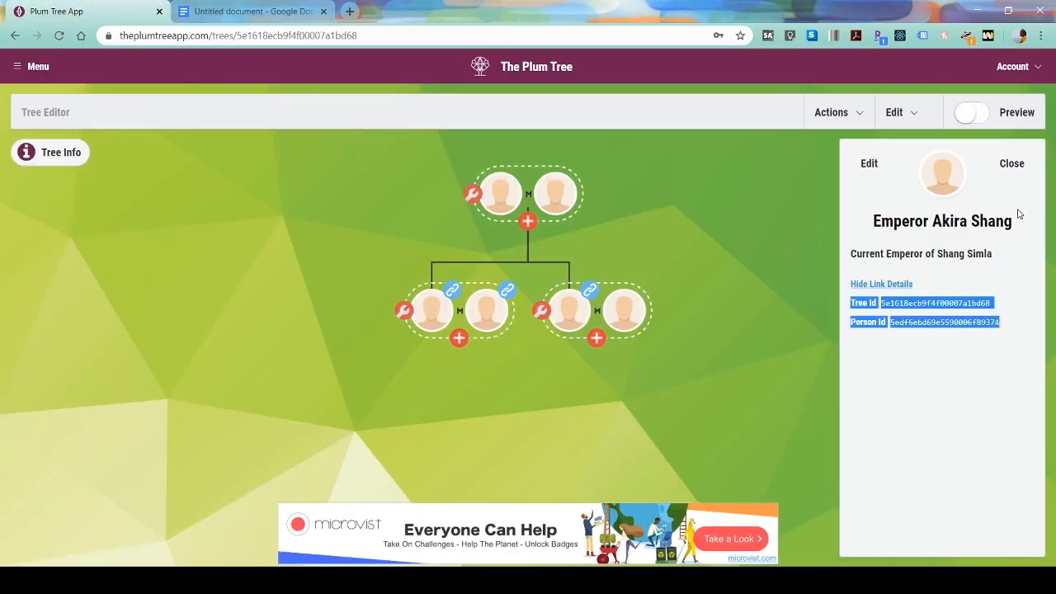
- Close Akira's details, go to the tree's people list and open his Link Person form
left_click(1007, 167)
left_click(1008, 165)
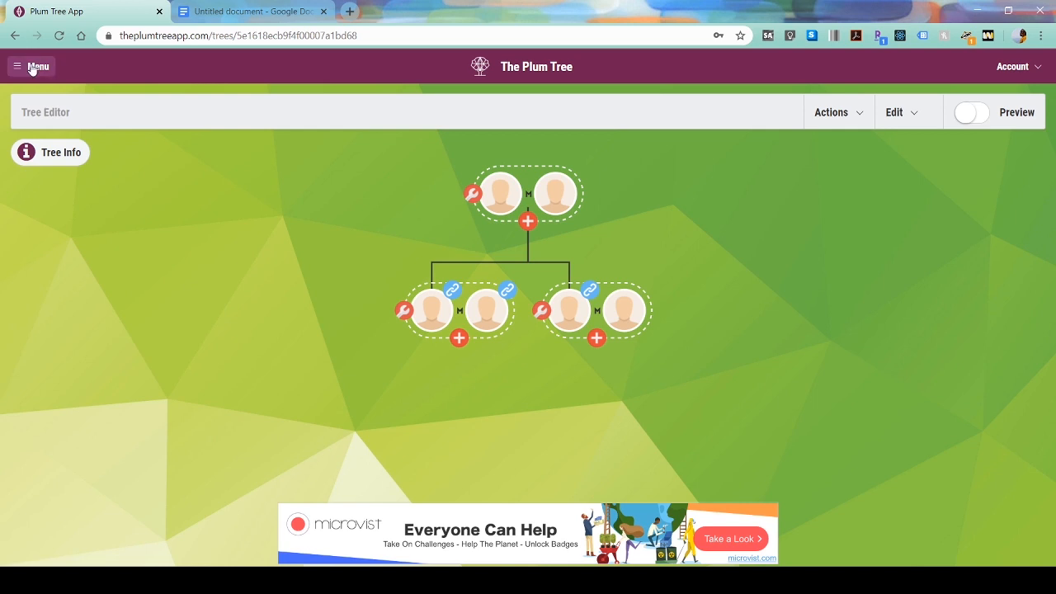
left_click(897, 113)
left_click(869, 211)
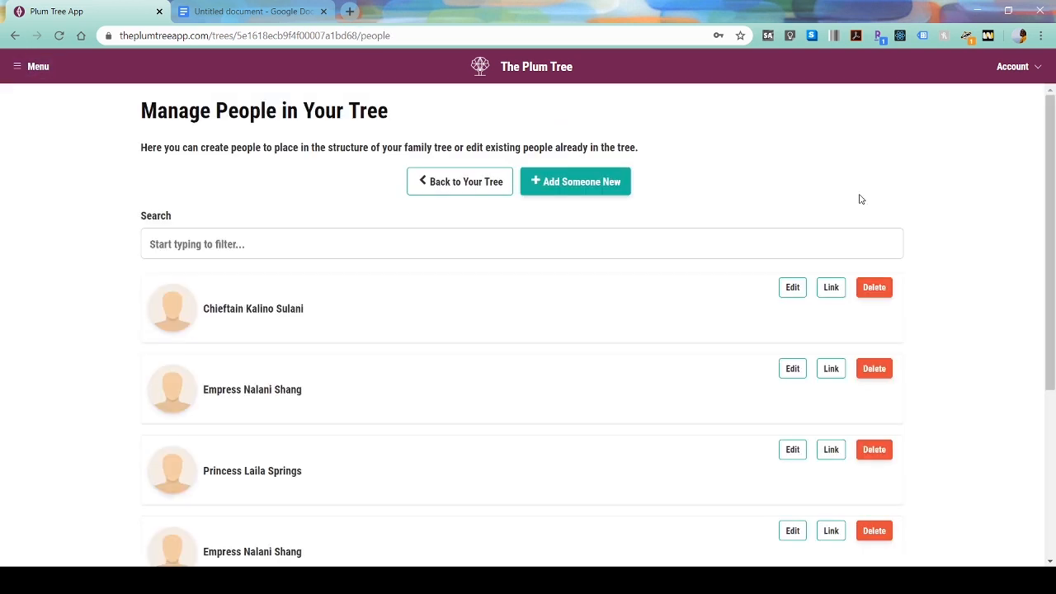
scroll(676, 202, "down", 1)
scroll(677, 202, "down", 2)
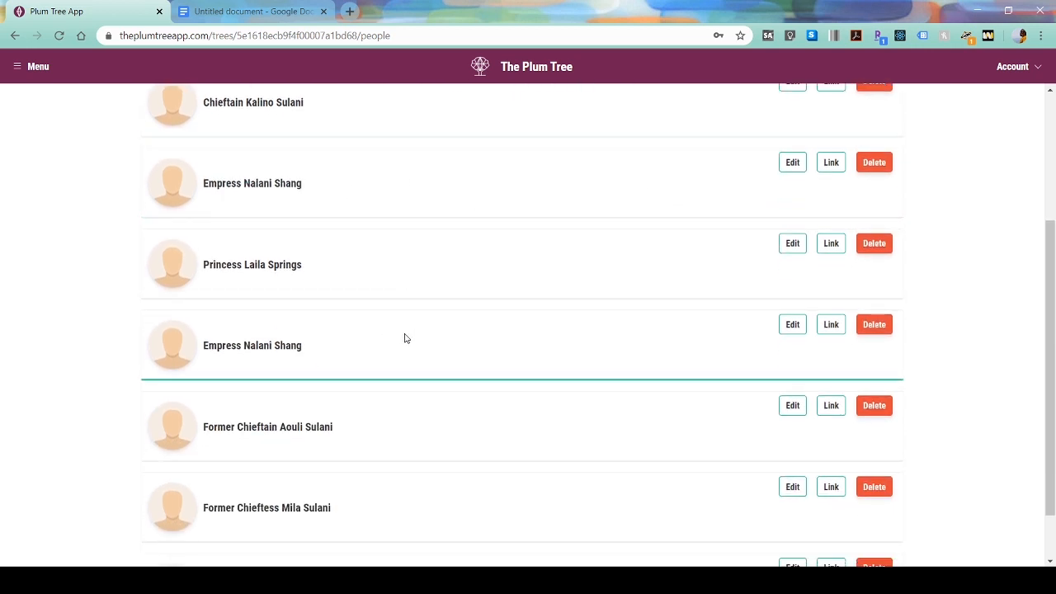
scroll(400, 355, "down", 1)
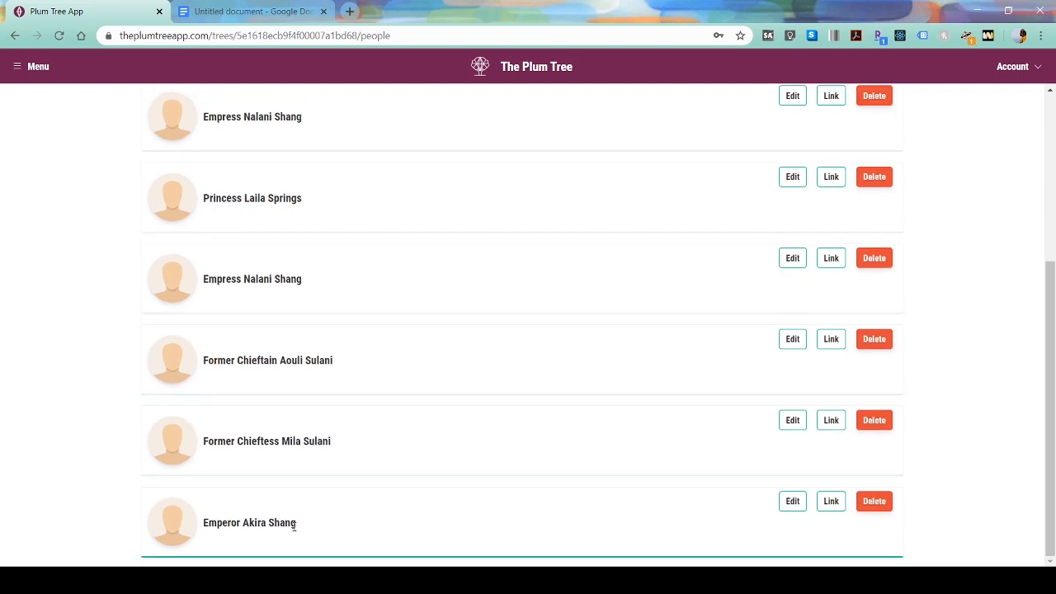
left_click(832, 509)
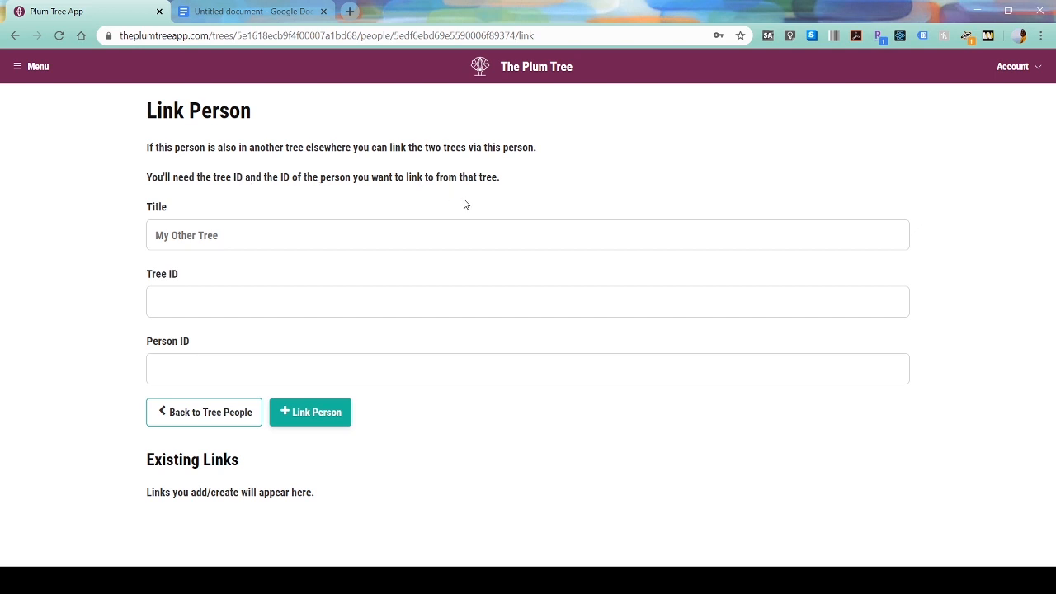
- Enter 'Royal Family Shang Sim' as the linked tree's title
left_click(409, 224)
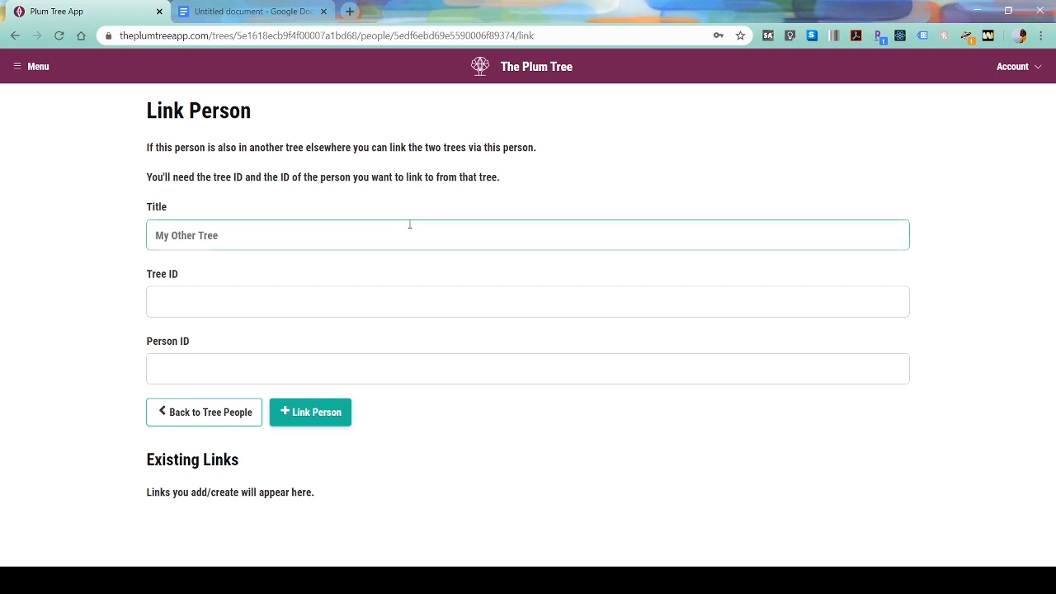
type("Royal Family Sna")
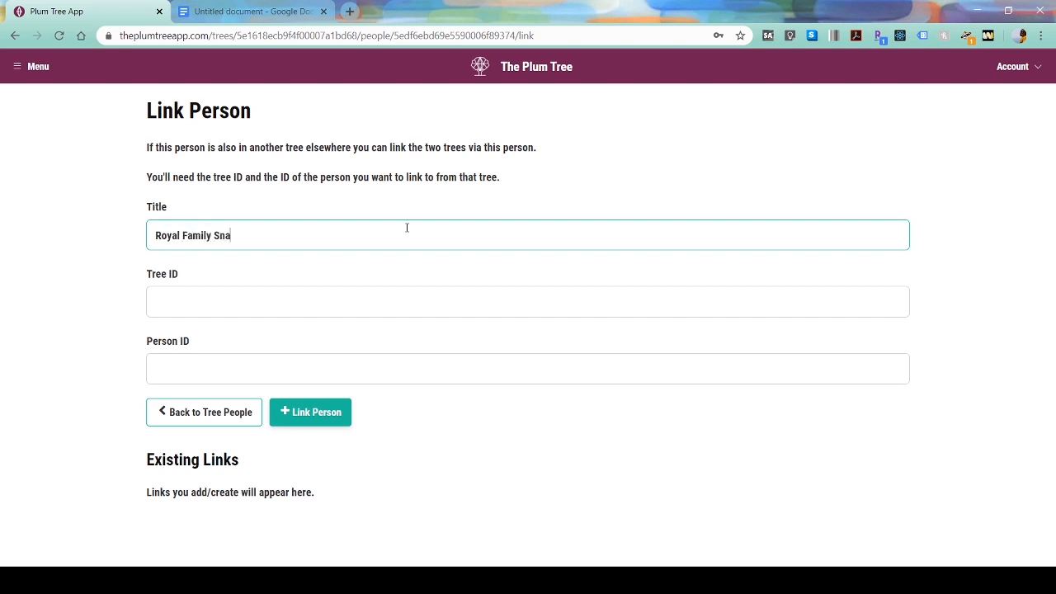
key("BackSpace")
key("BackSpace")
type("hang Sim")
- Paste Akira's Shang Simla tree ID from the notes into the Tree ID field
left_click(247, 10)
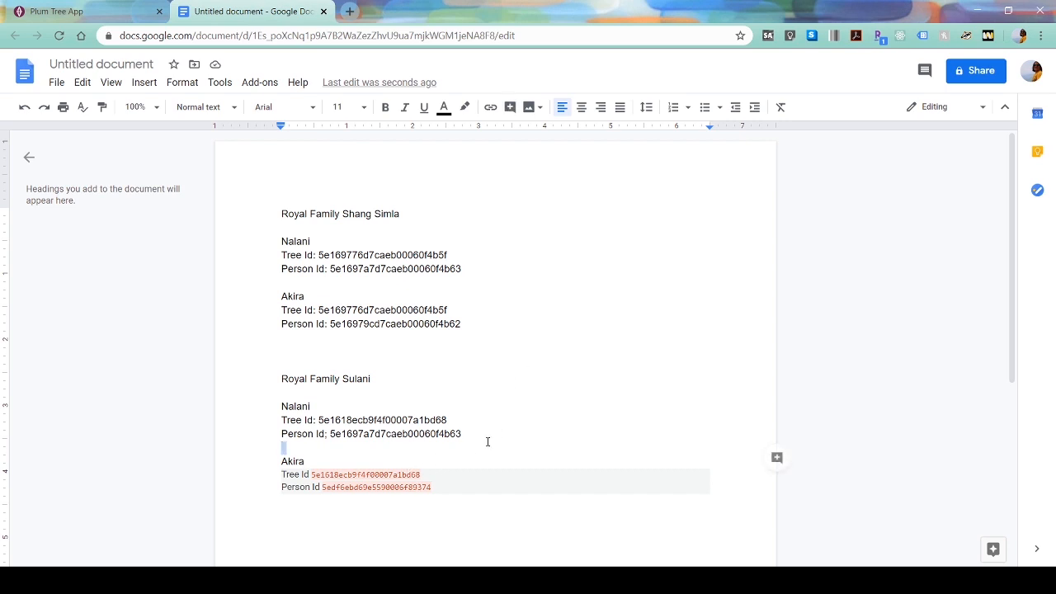
left_click(484, 398)
double_click(393, 309)
key("ctrl+c")
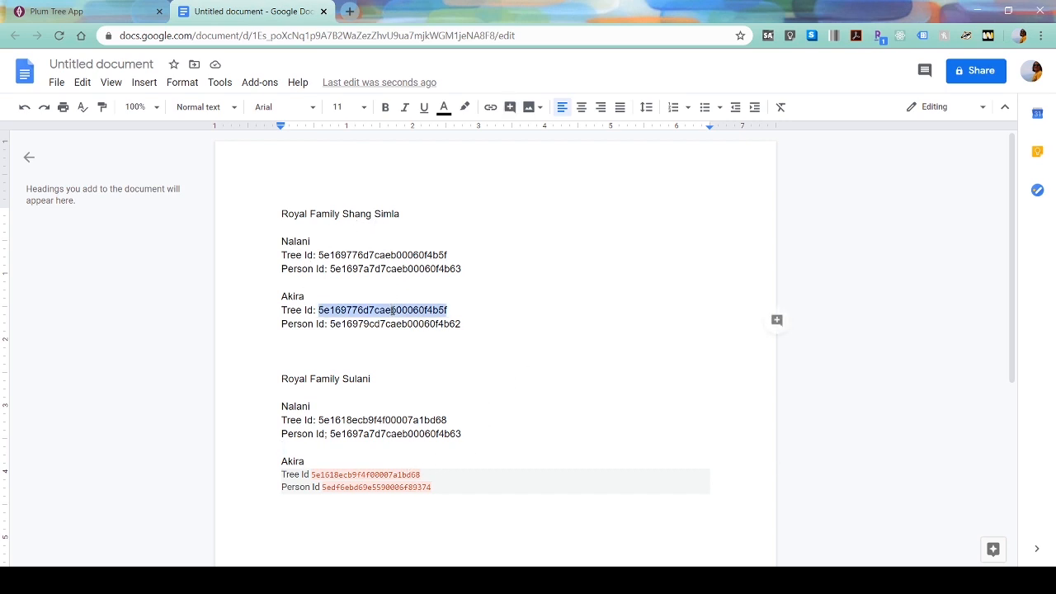
left_click(104, 16)
left_click(229, 306)
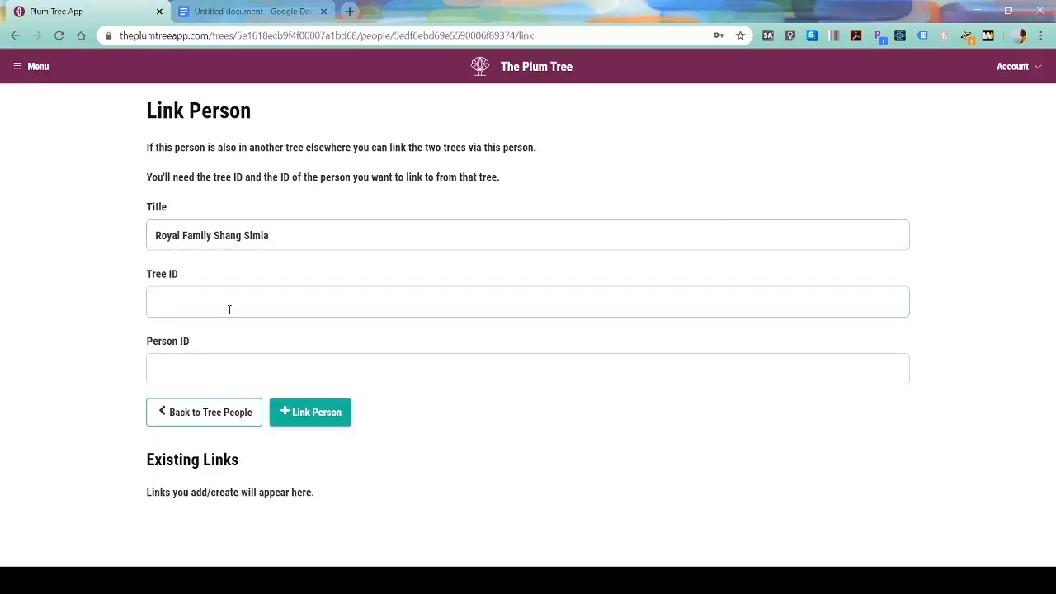
key("ctrl+v")
key("Tab")
- Paste Akira's Shang Simla person ID into Person ID and link the person
left_click(219, 31)
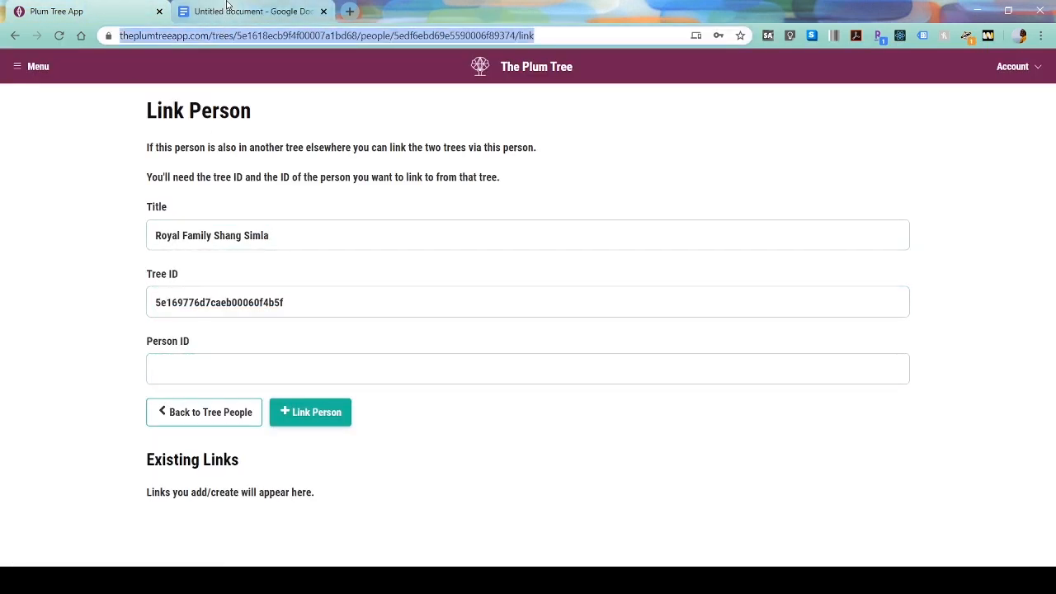
left_click(229, 11)
double_click(421, 326)
key("ctrl+c")
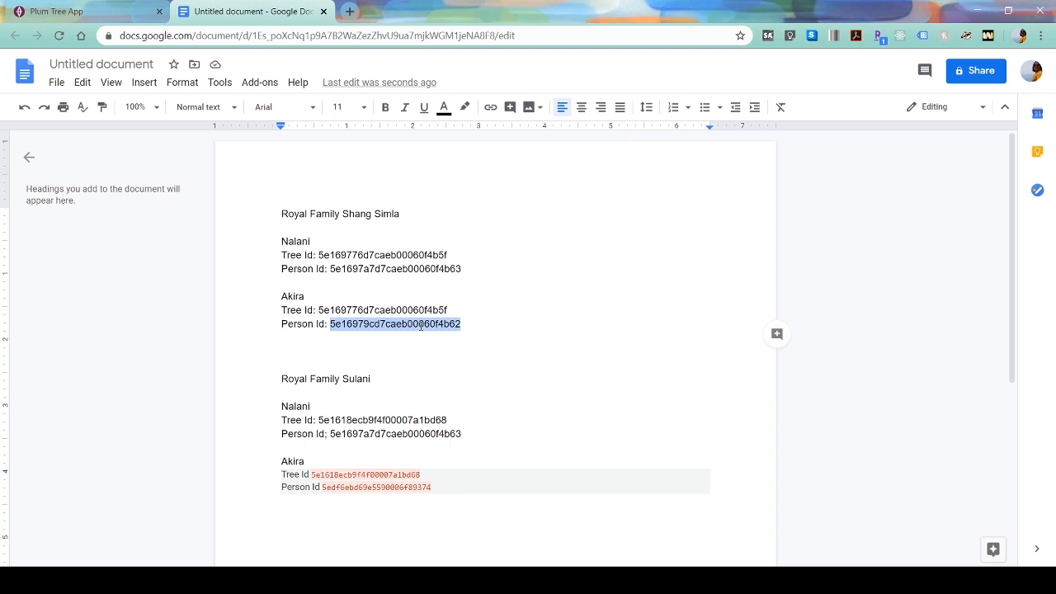
left_click(144, 11)
left_click(235, 374)
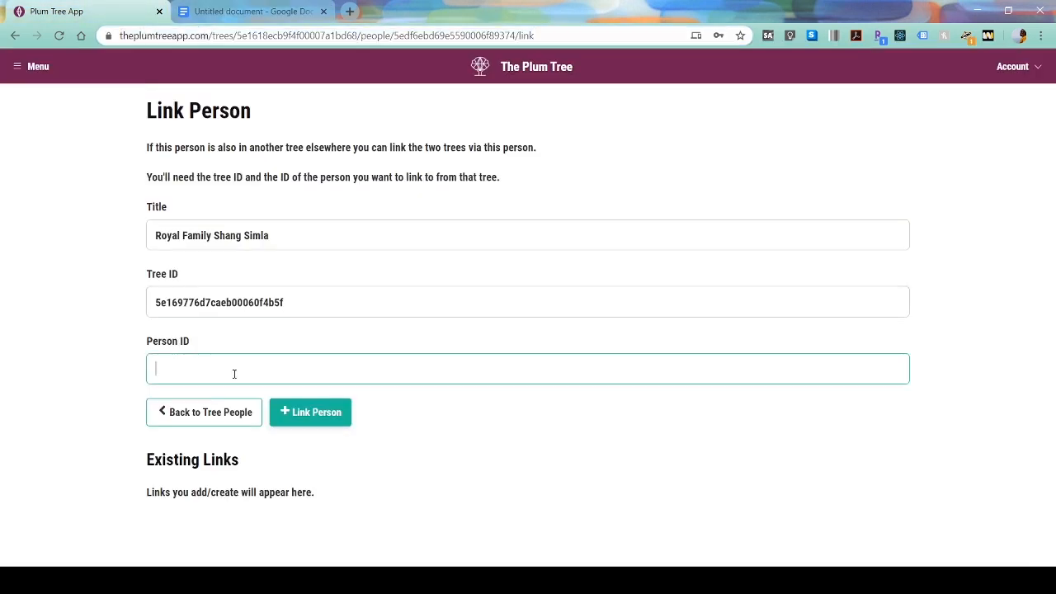
key("ctrl+v")
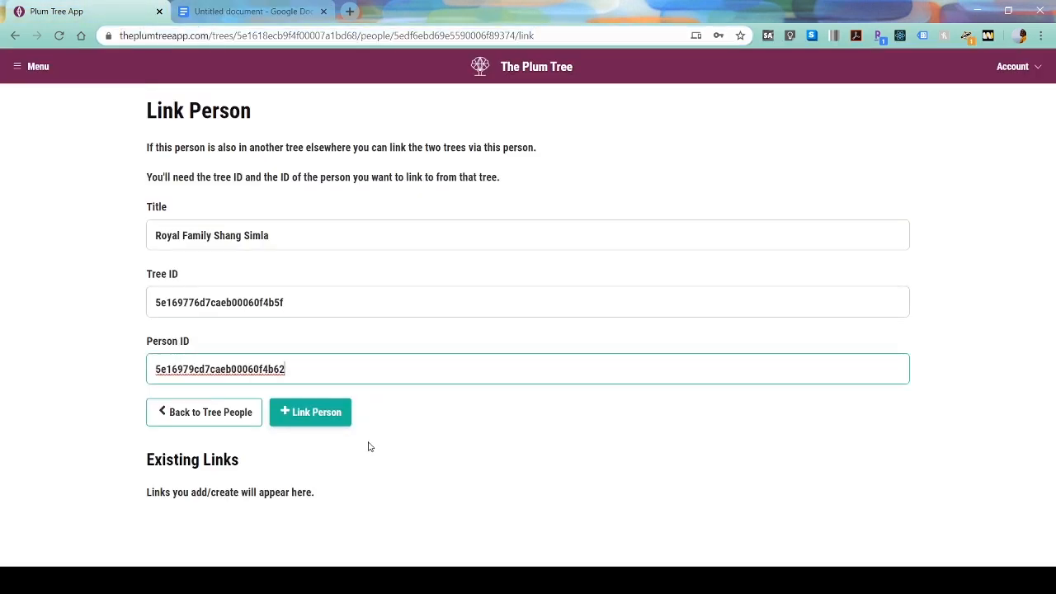
left_click(335, 424)
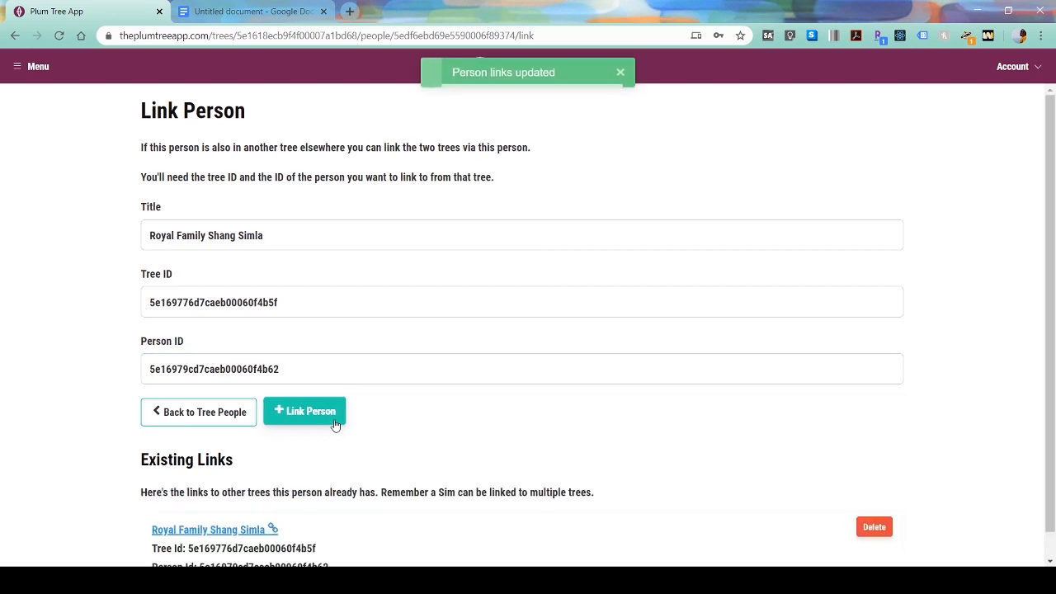
scroll(471, 453, "down", 1)
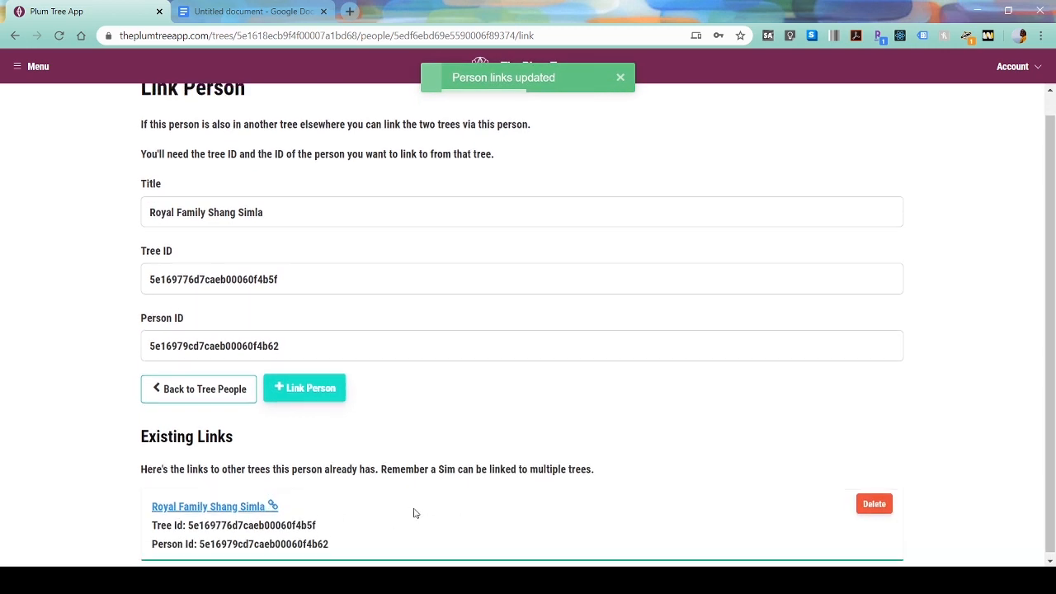
scroll(412, 512, "up", 1)
scroll(307, 520, "down", 1)
scroll(388, 512, "up", 1)
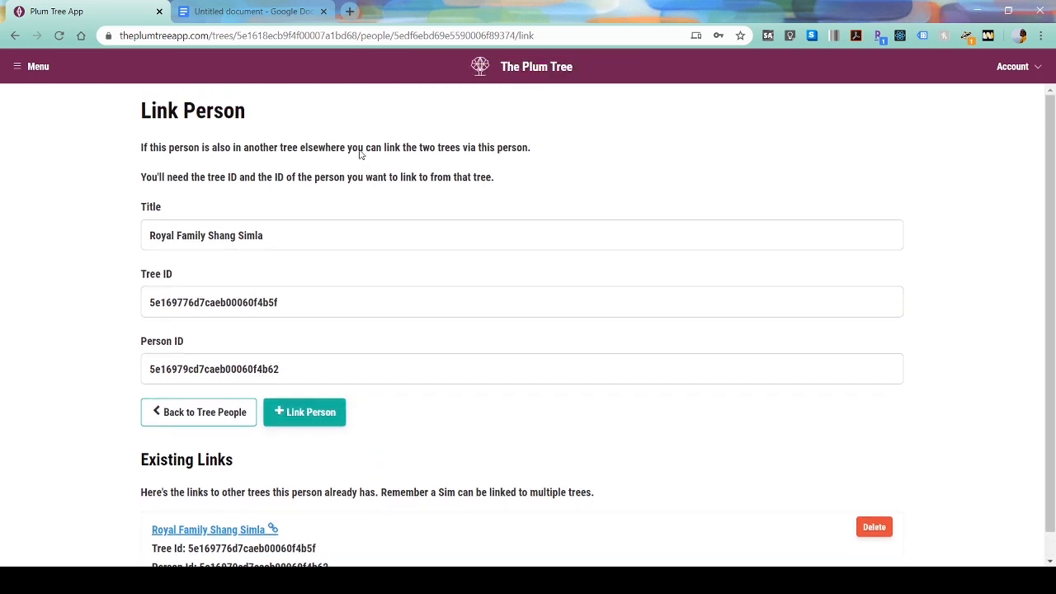
- Follow the emperor's node link to Royal Family Shang Simla, view its description, then return
left_click(234, 420)
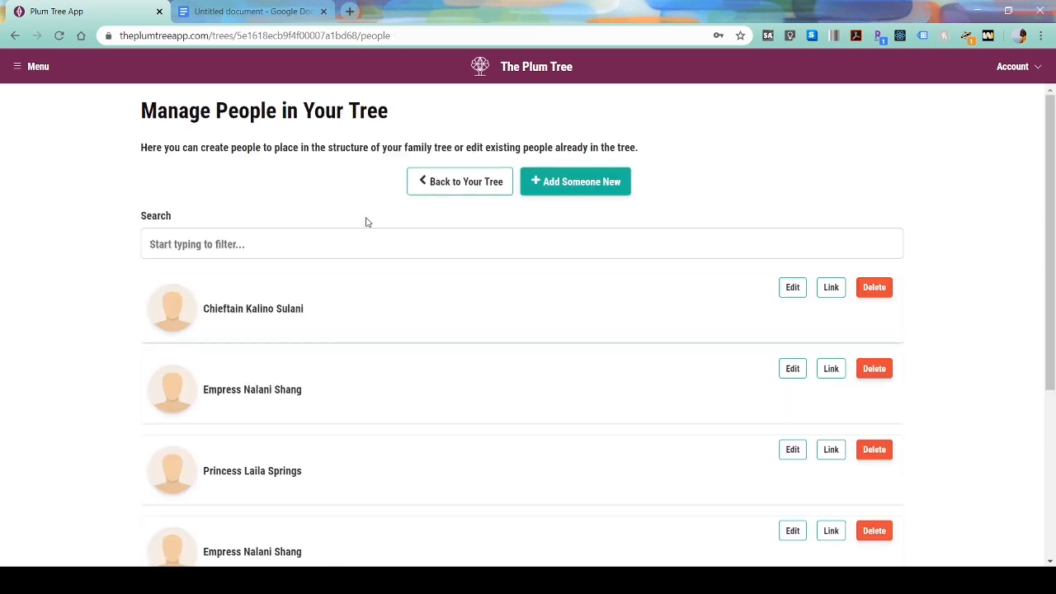
left_click(464, 180)
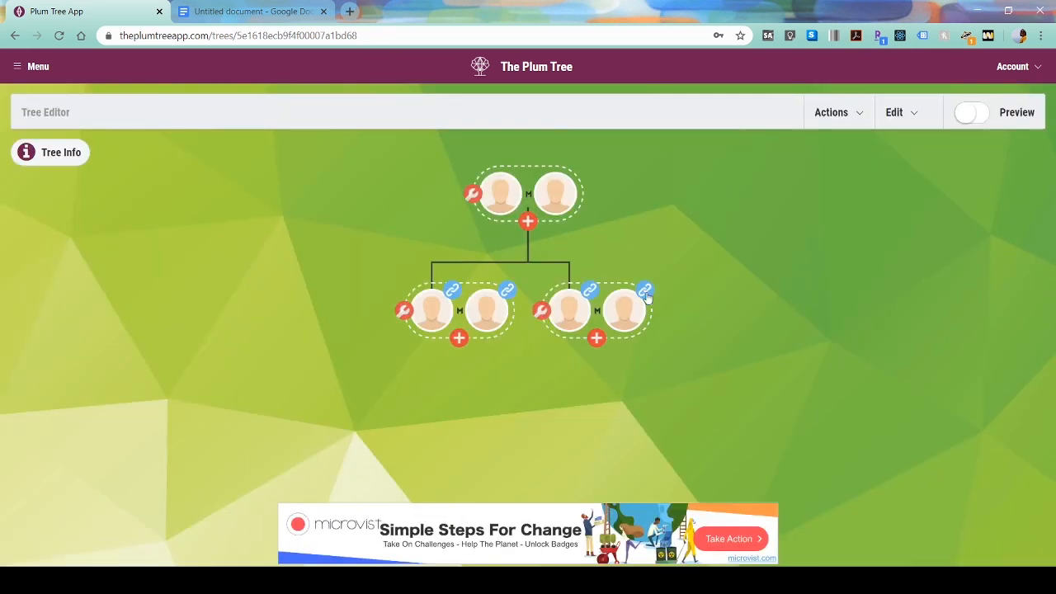
mouse_move(648, 296)
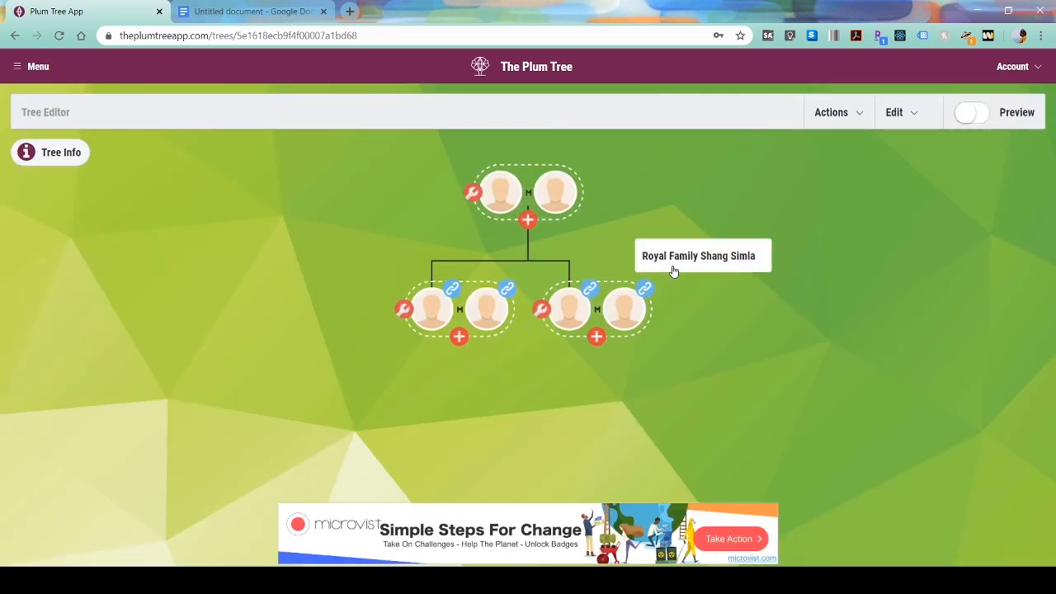
left_click(669, 264)
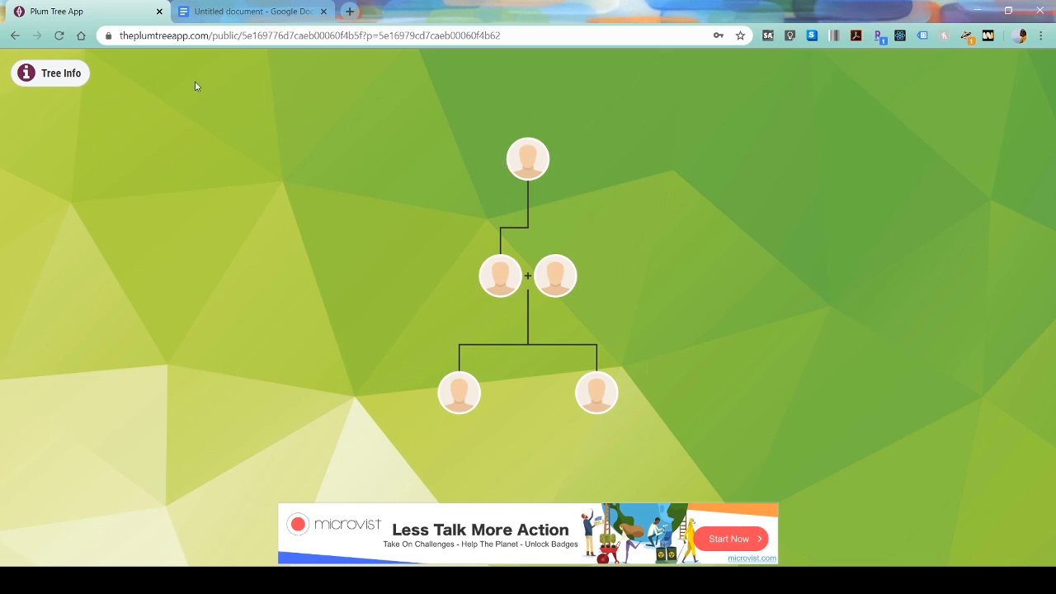
left_click(80, 83)
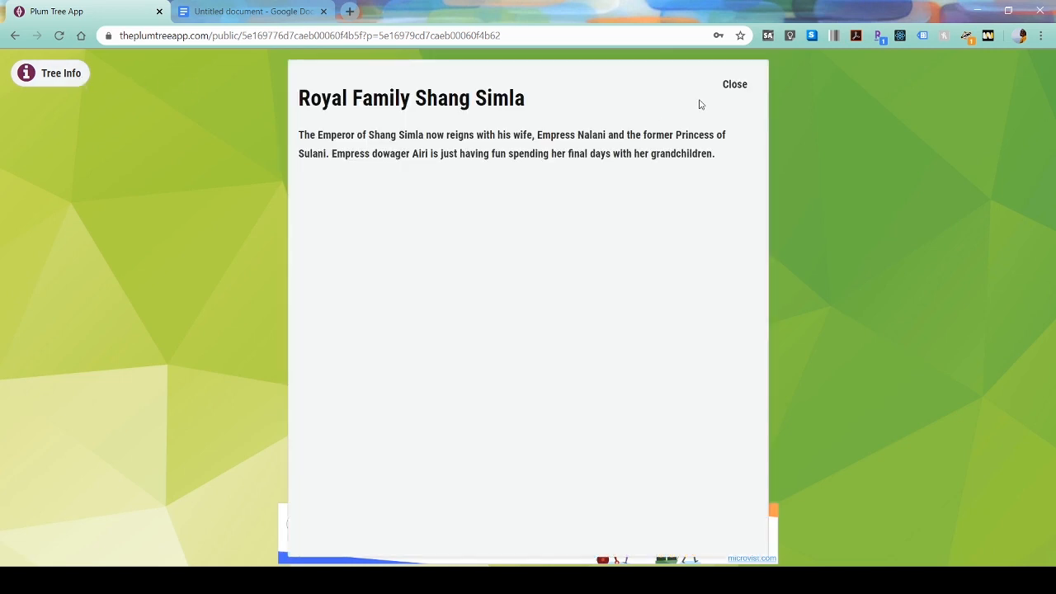
left_click(734, 85)
left_click(15, 35)
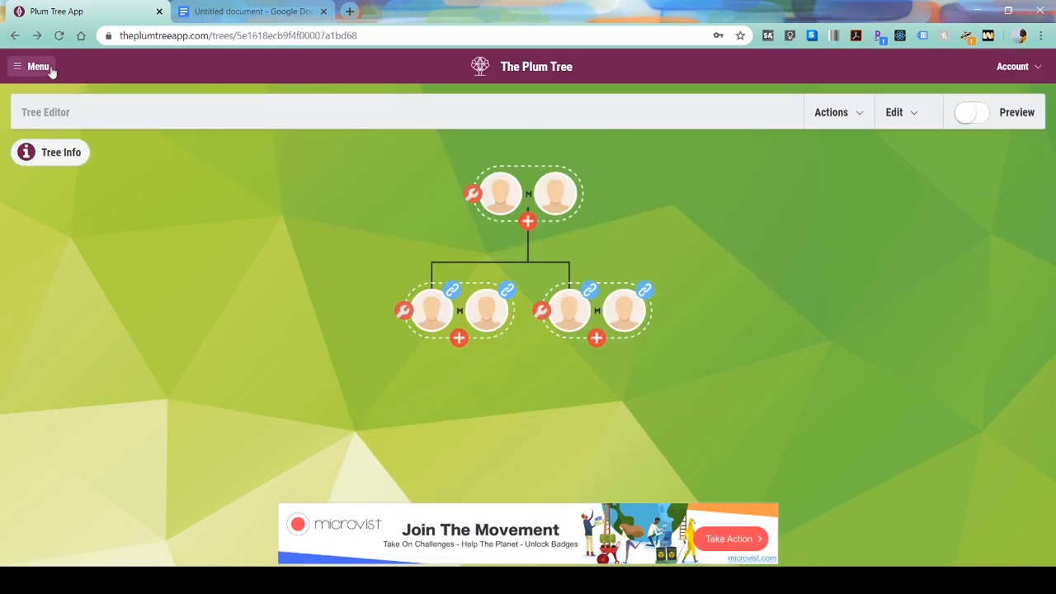
- Open the Royal Family Shang Simla tree from the list of trees
left_click(19, 66)
scroll(132, 275, "down", 3)
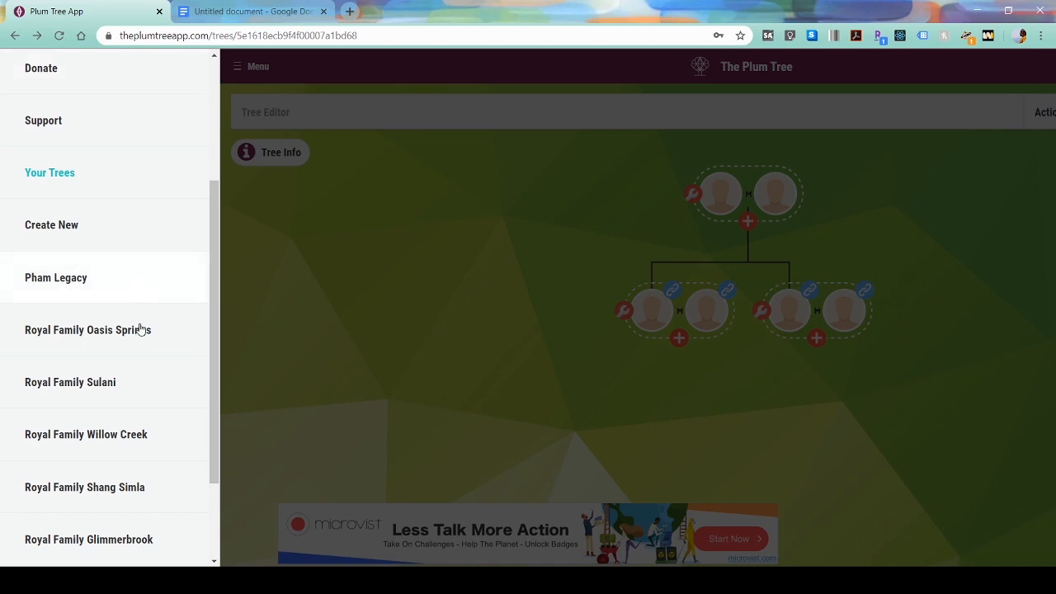
left_click(159, 498)
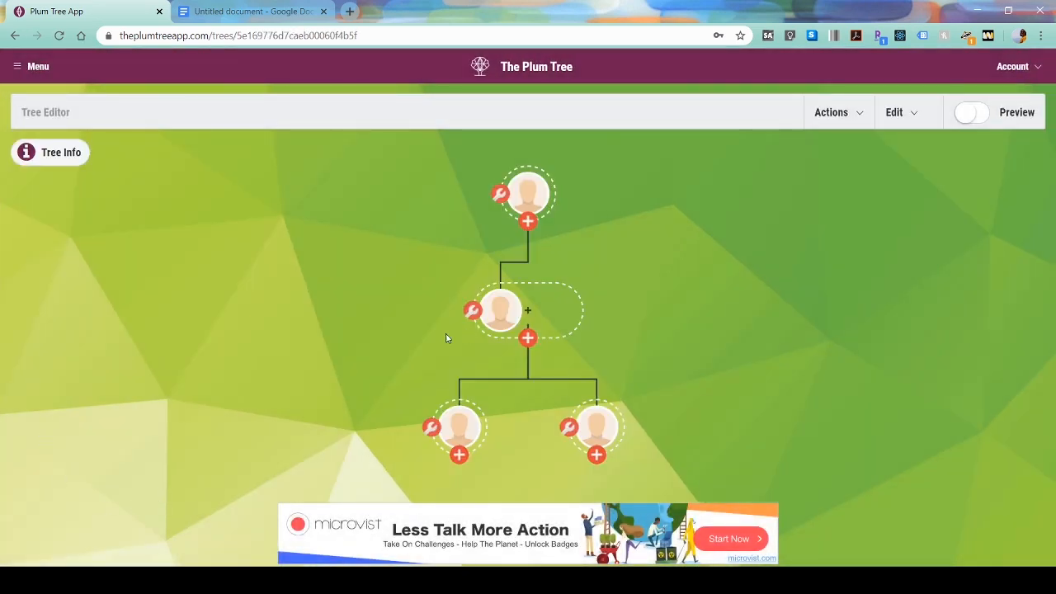
left_click(898, 121)
left_click(898, 110)
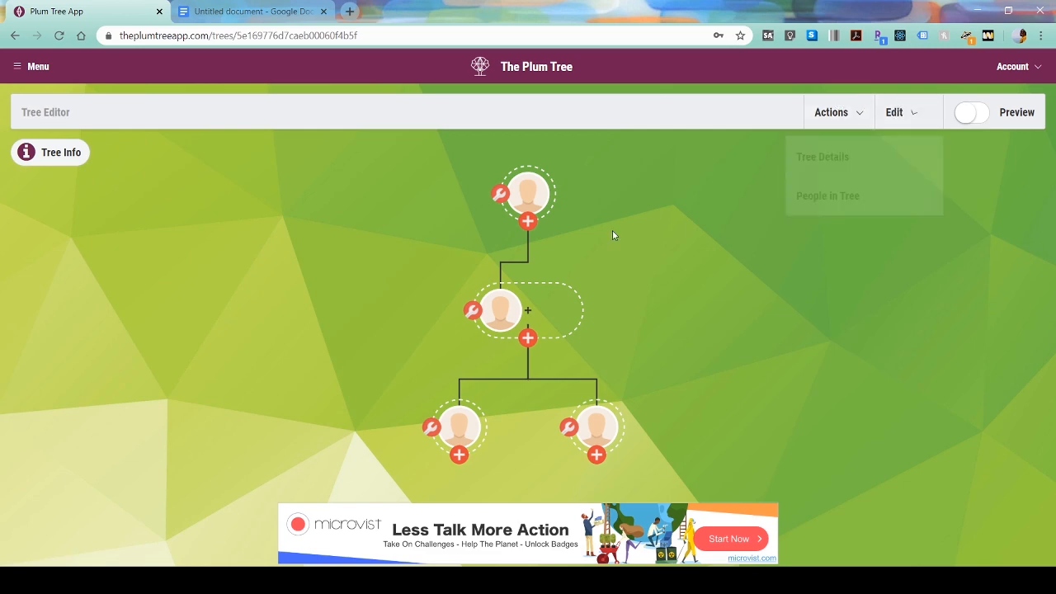
- Remove Empress Nalani Shang as the middle node's partner and save the change
left_click(467, 316)
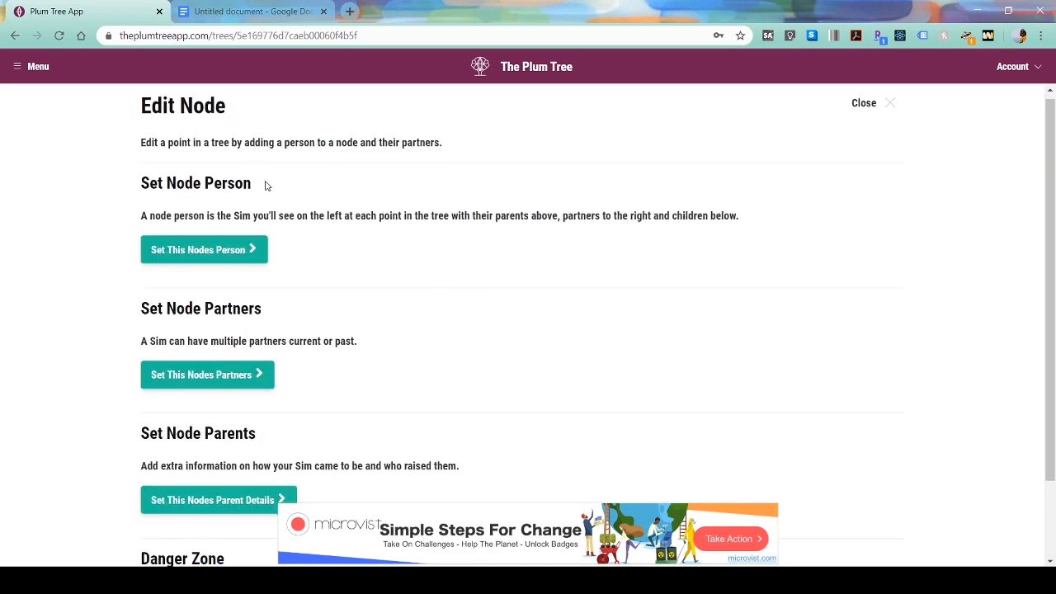
scroll(264, 189, "down", 1)
left_click(241, 312)
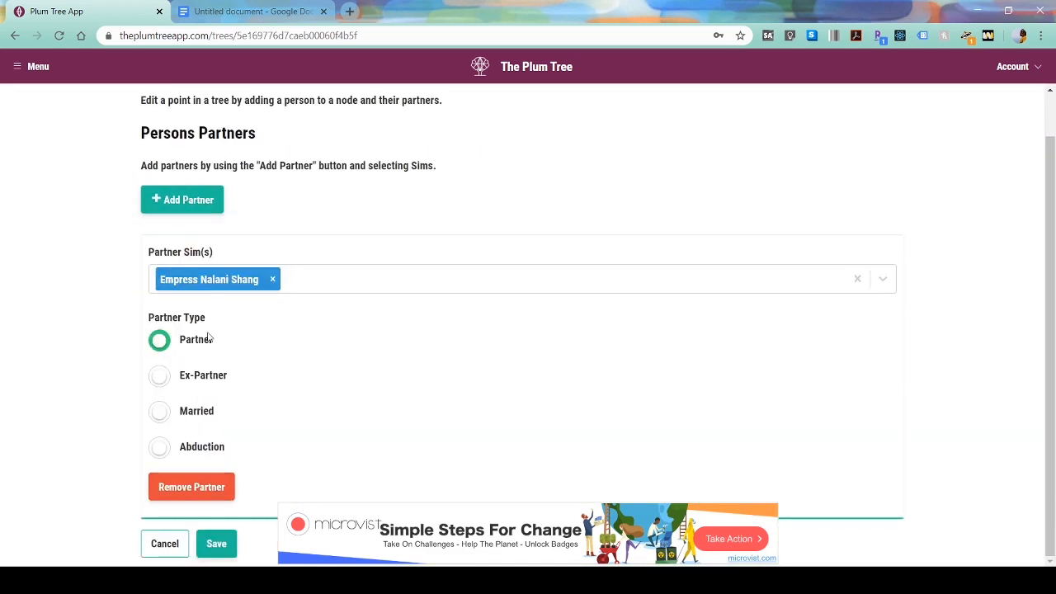
left_click(159, 410)
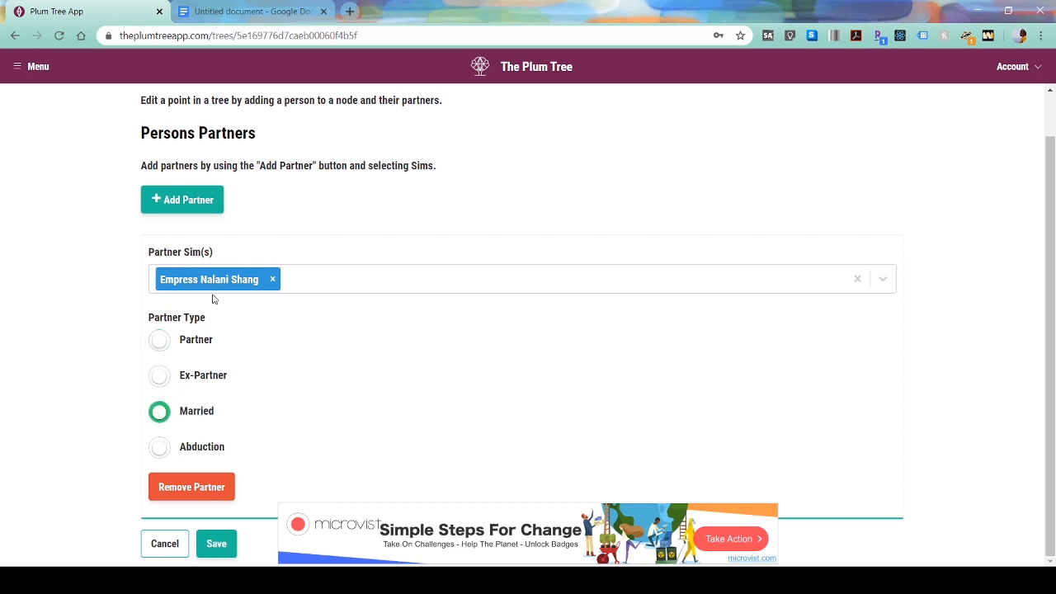
left_click(212, 485)
left_click(219, 256)
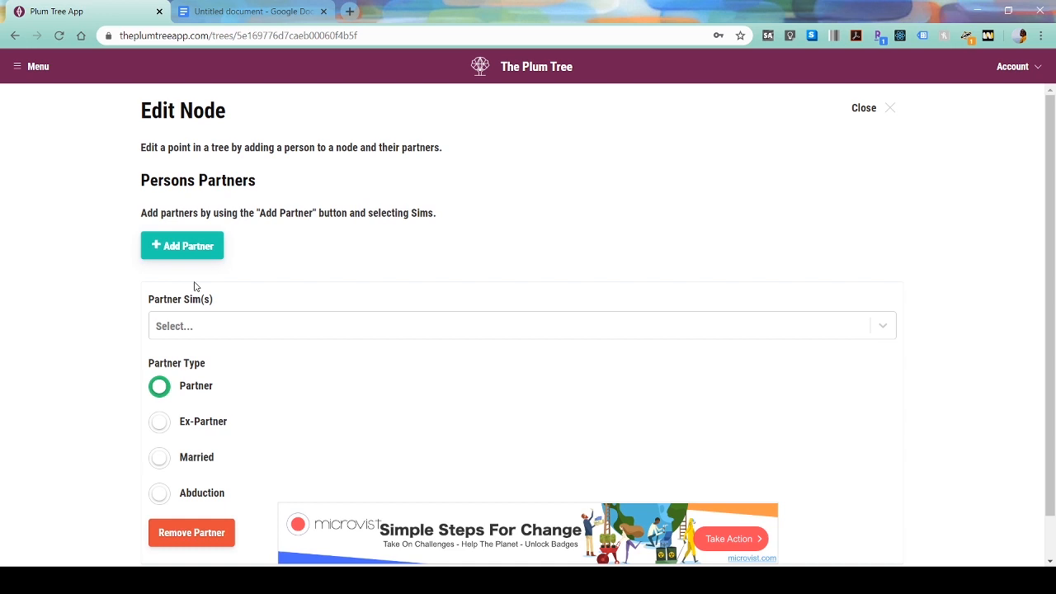
left_click(159, 458)
left_click(227, 334)
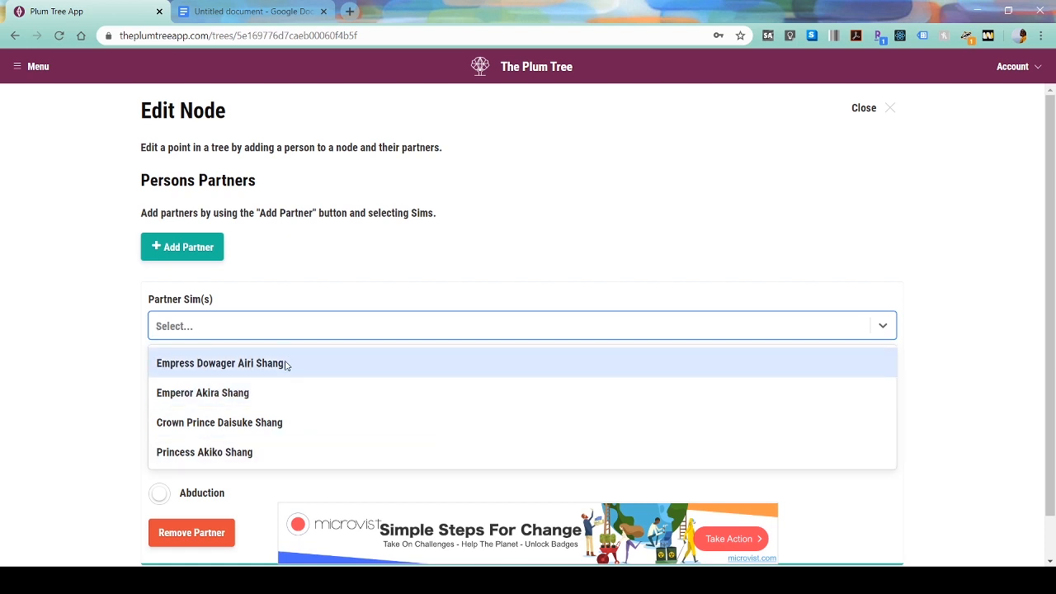
left_click(71, 336)
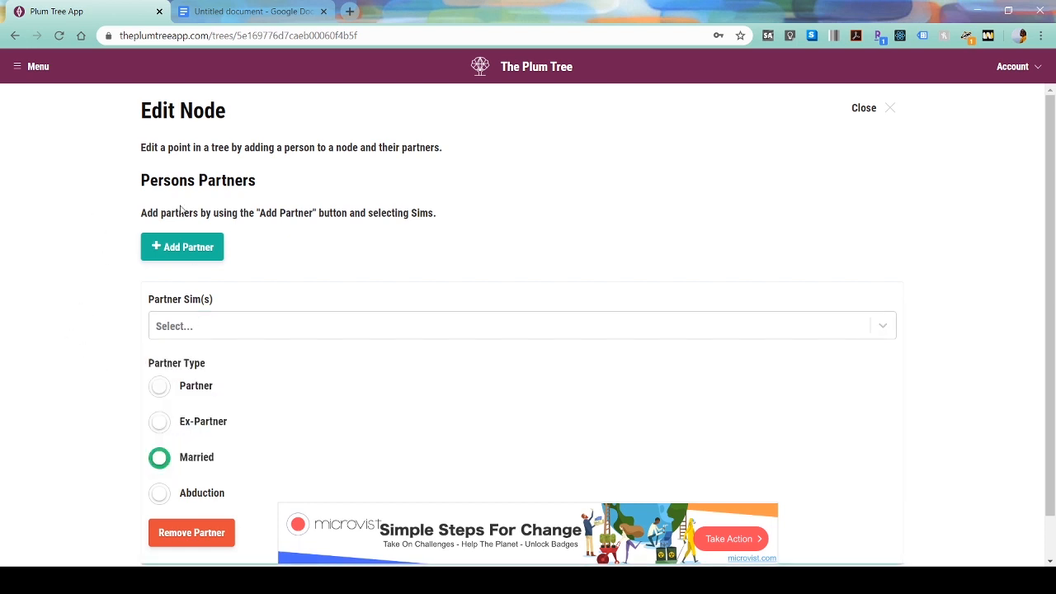
left_click(207, 524)
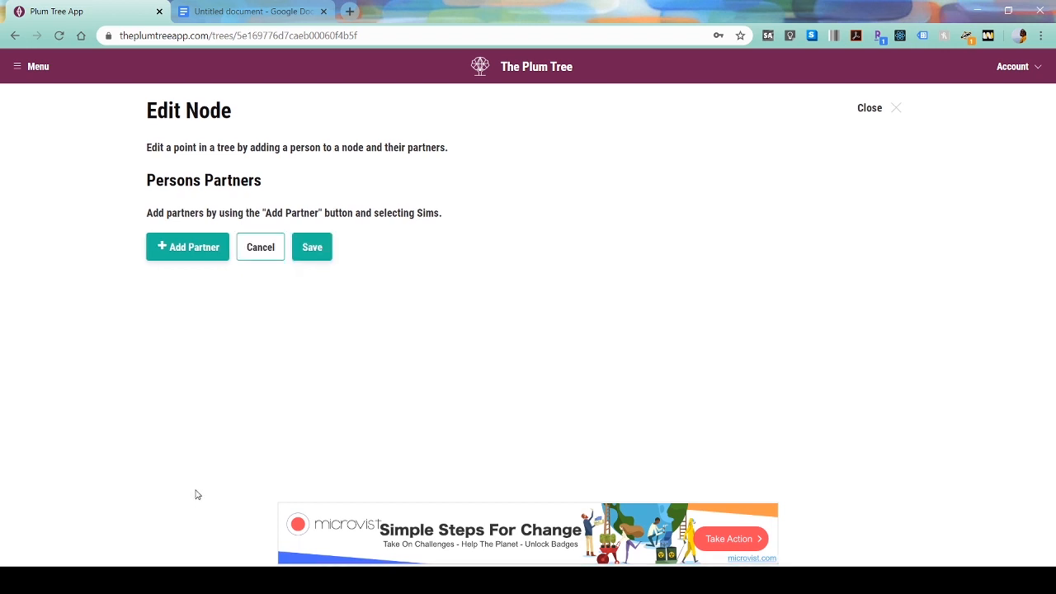
left_click(311, 244)
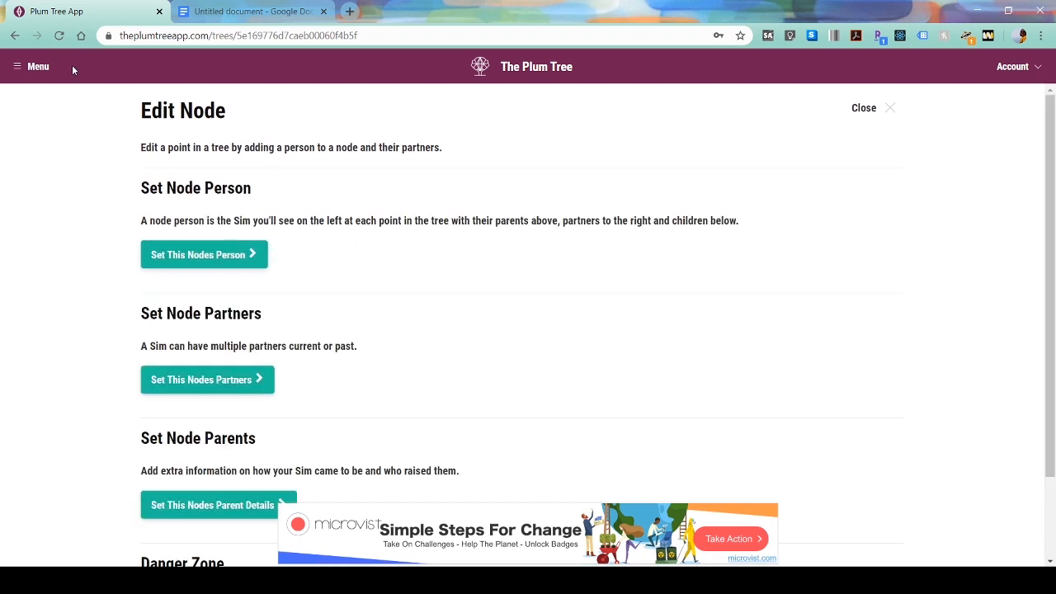
left_click(868, 112)
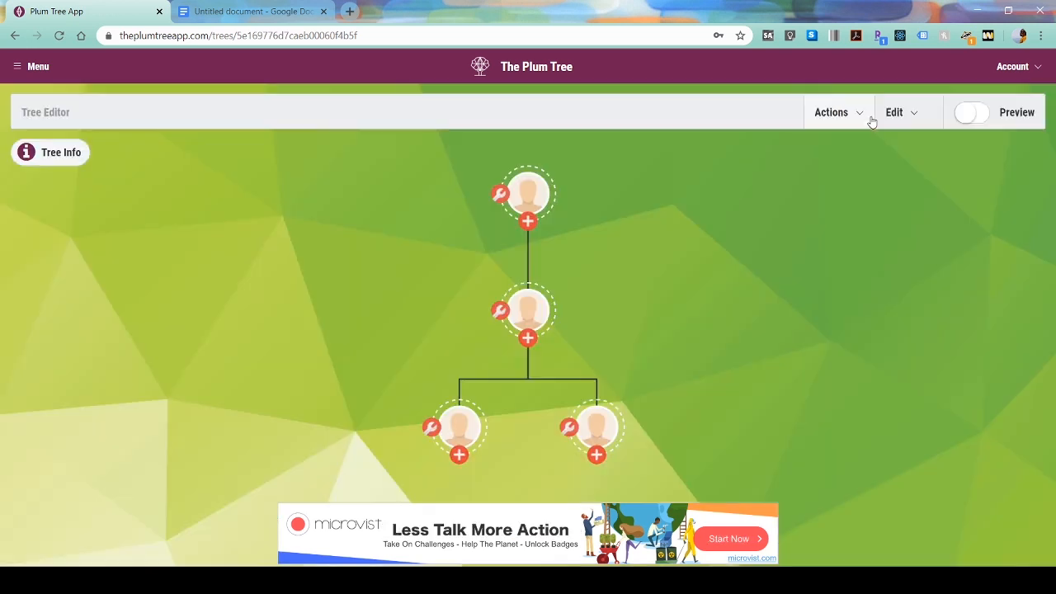
- Show the Shang tree's people list
left_click(895, 112)
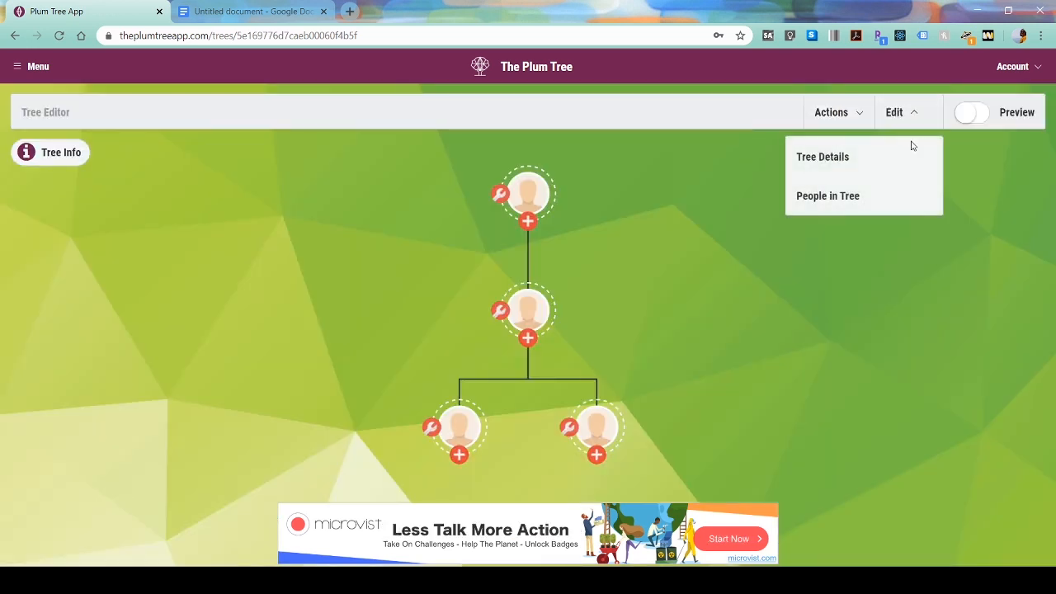
left_click(907, 198)
scroll(599, 272, "down", 1)
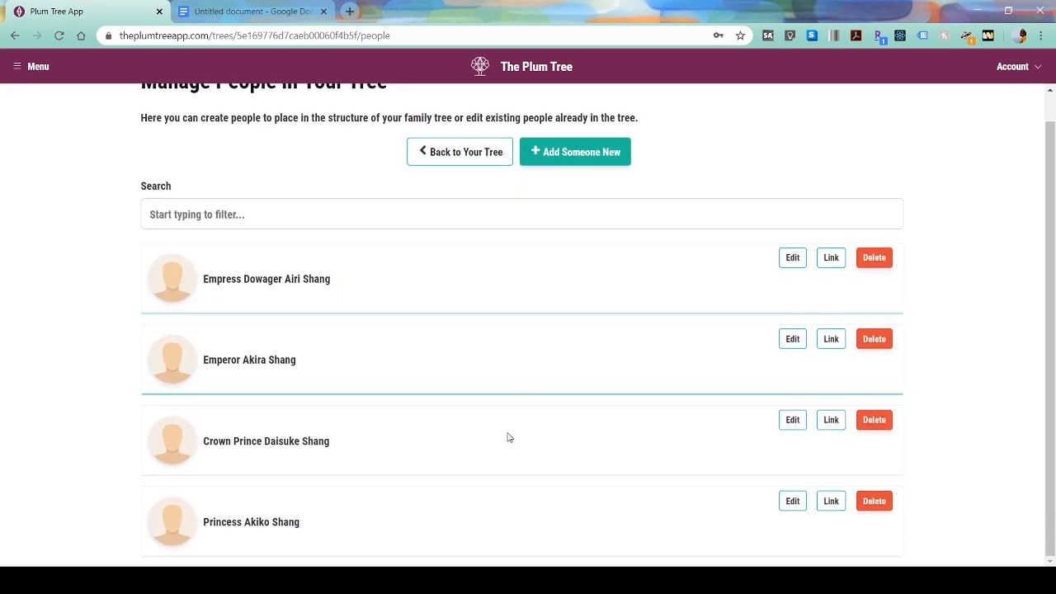
left_click(248, 11)
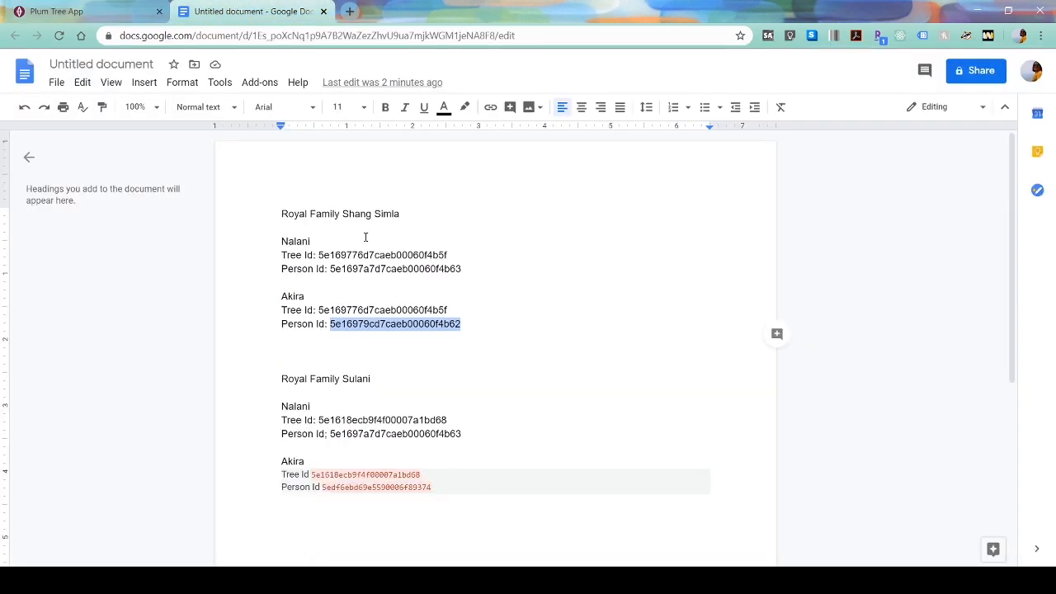
- Delete Nalani's Person Id line in the Shang Simla notes, leaving a blank line below her Tree Id
left_click(280, 241)
left_click_drag(278, 240, 364, 253)
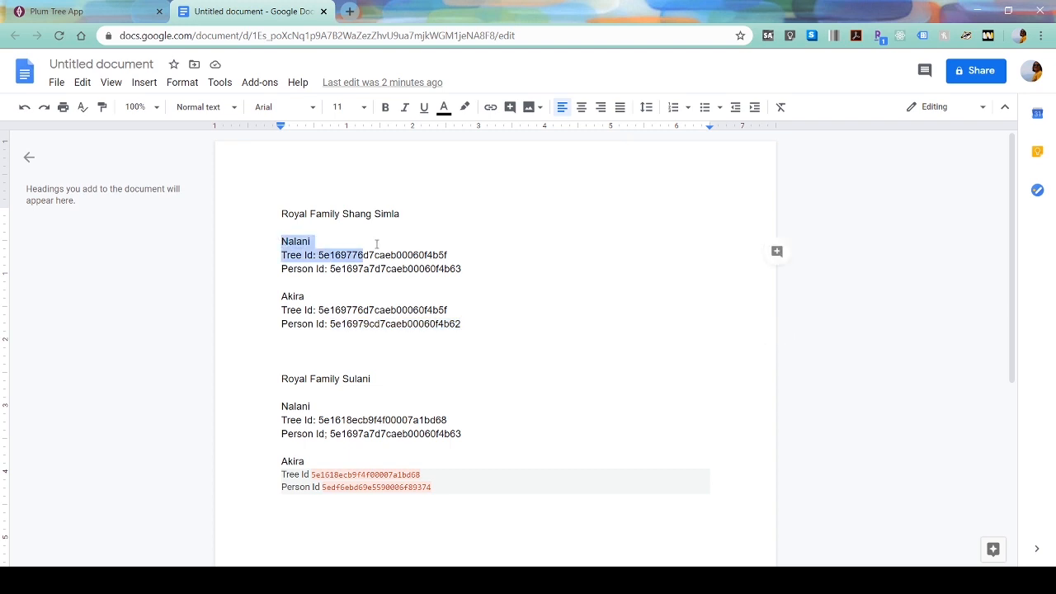
left_click(377, 234)
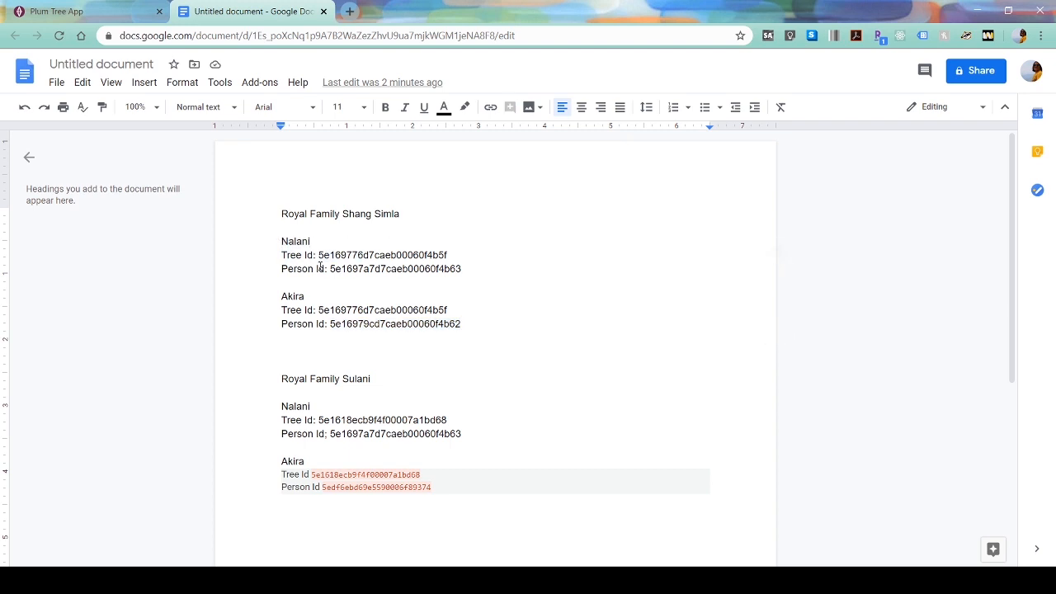
left_click_drag(468, 273, 465, 255)
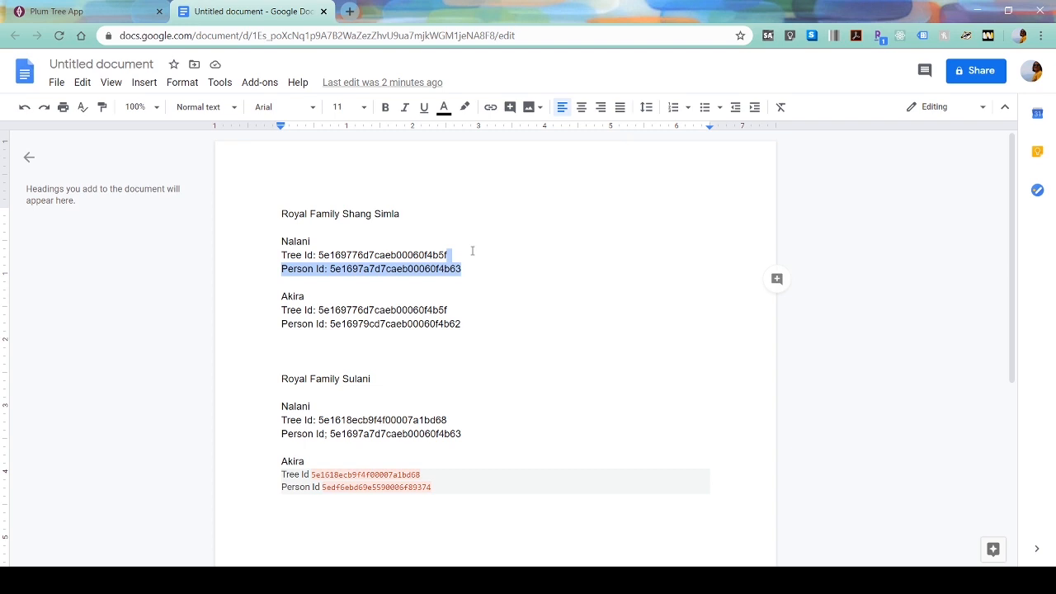
key("BackSpace")
key("Return")
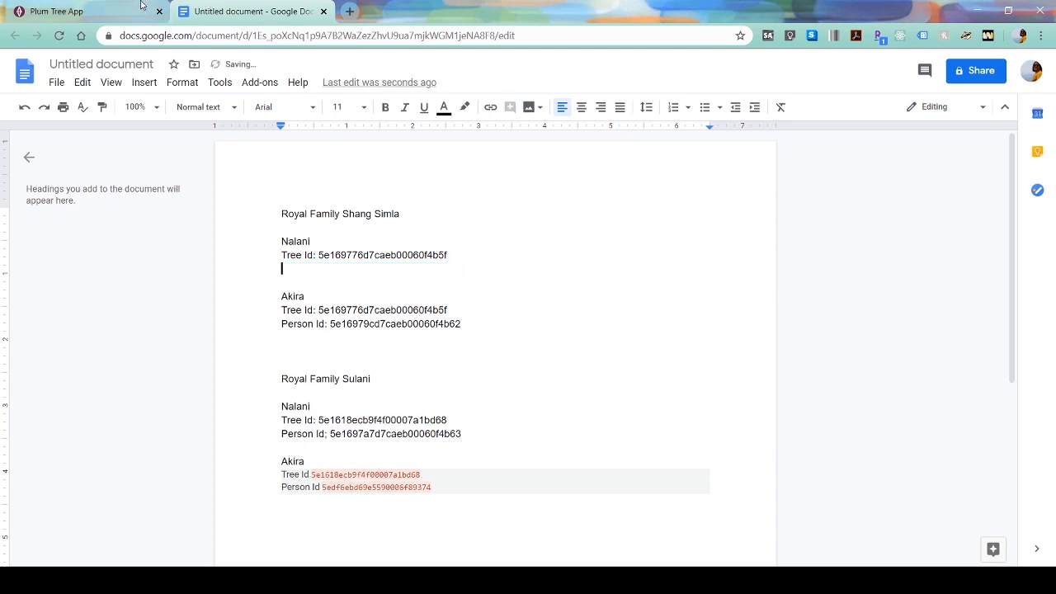
left_click(56, 12)
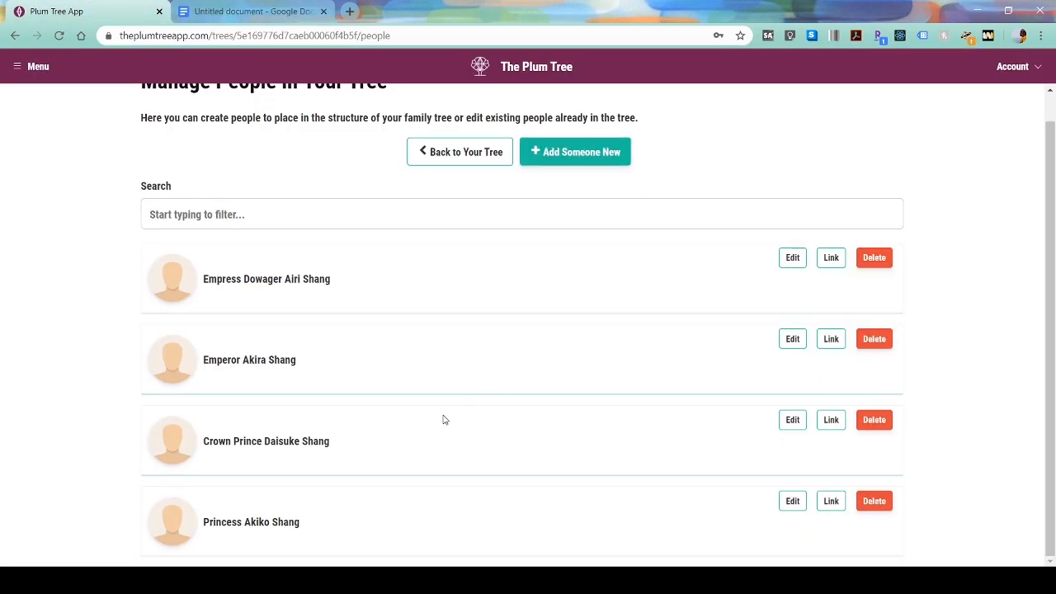
- Create person Empress Nalani Shang described as 'The current empress of Shang Simla'
left_click(547, 162)
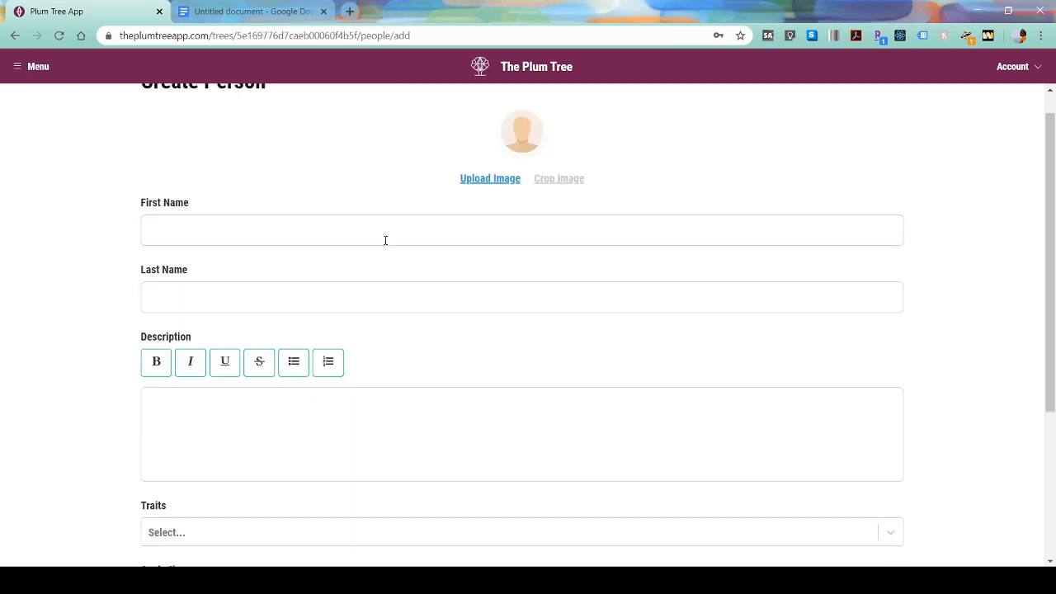
left_click(366, 218)
type("Empress")
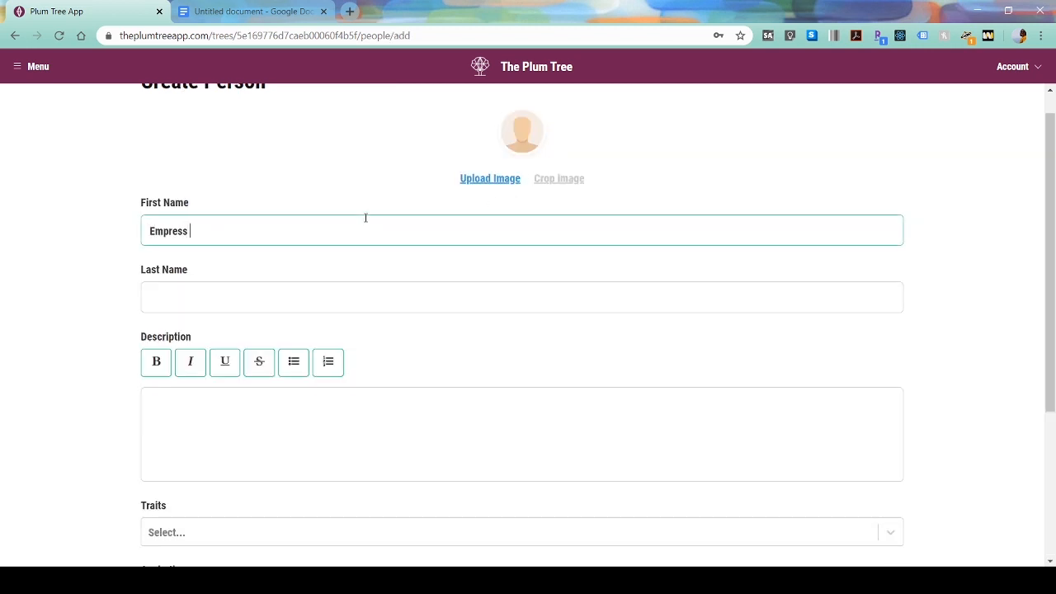
type(" Nalani")
key("Tab")
type("Shang")
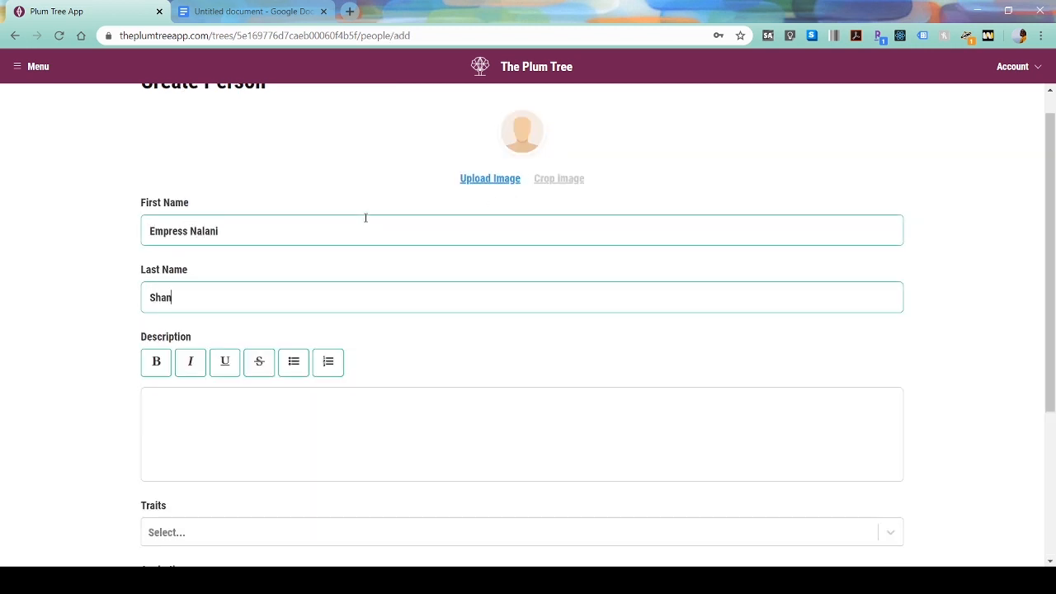
key("Tab")
type("The")
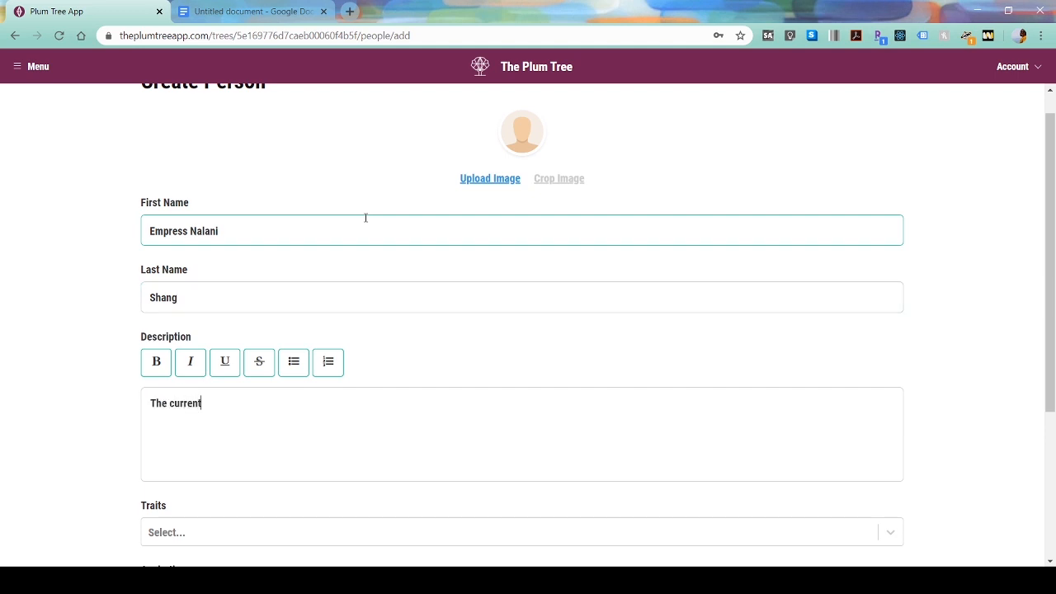
type(" current empress of Shang ")
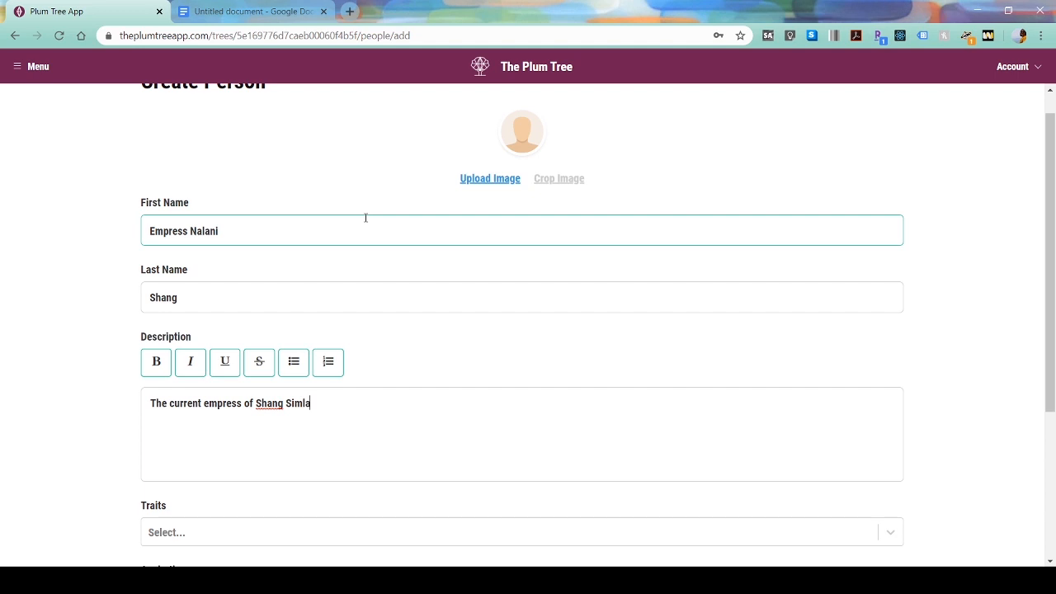
type("Simla")
scroll(355, 260, "down", 3)
left_click(236, 541)
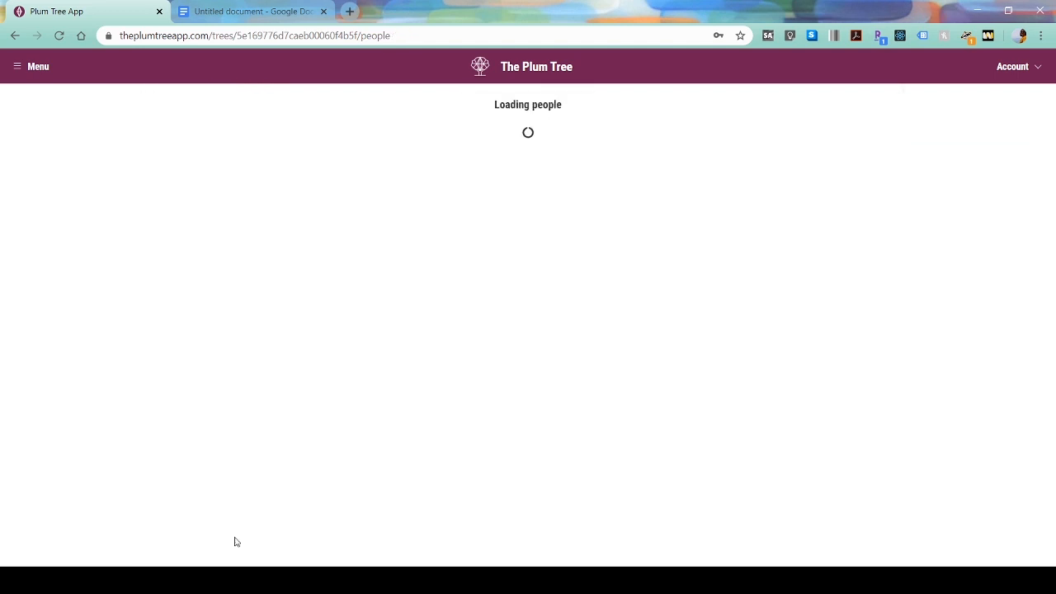
scroll(396, 476, "down", 2)
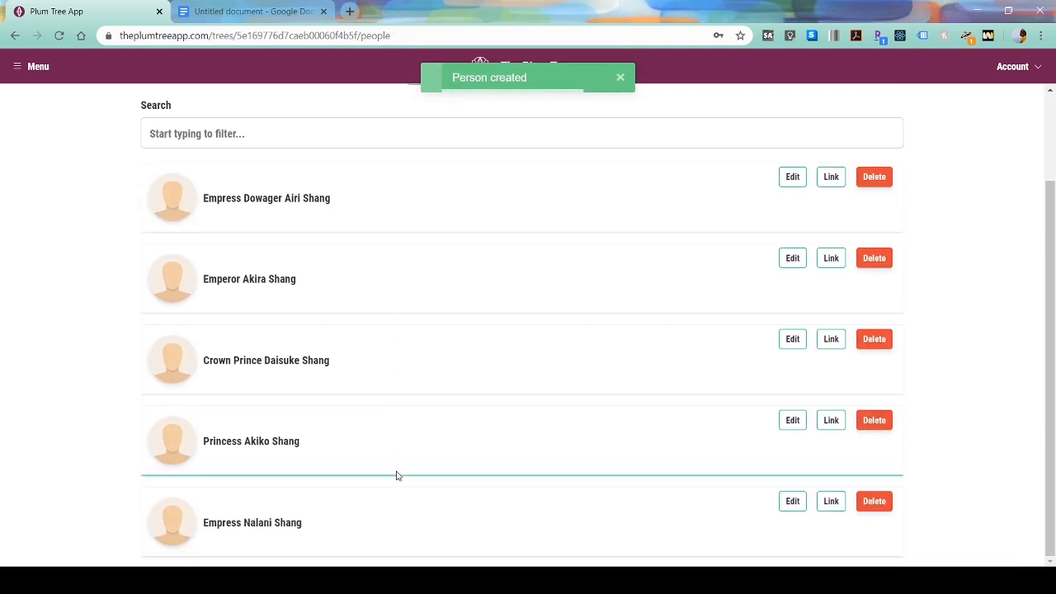
scroll(392, 495, "up", 2)
left_click(432, 175)
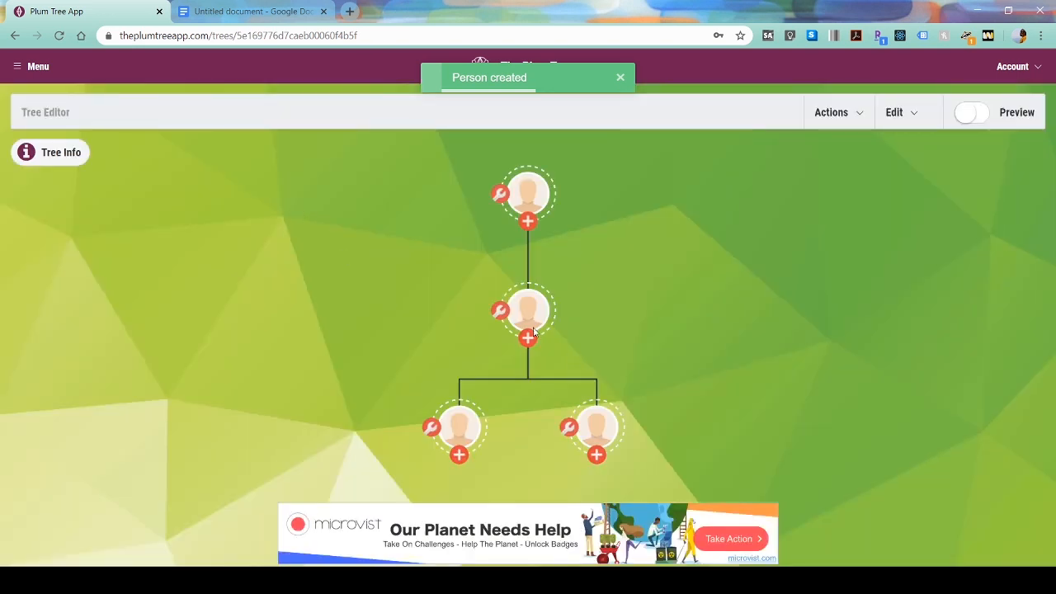
- Add the new Empress Nalani Shang to the middle node as a married partner and save
left_click(504, 312)
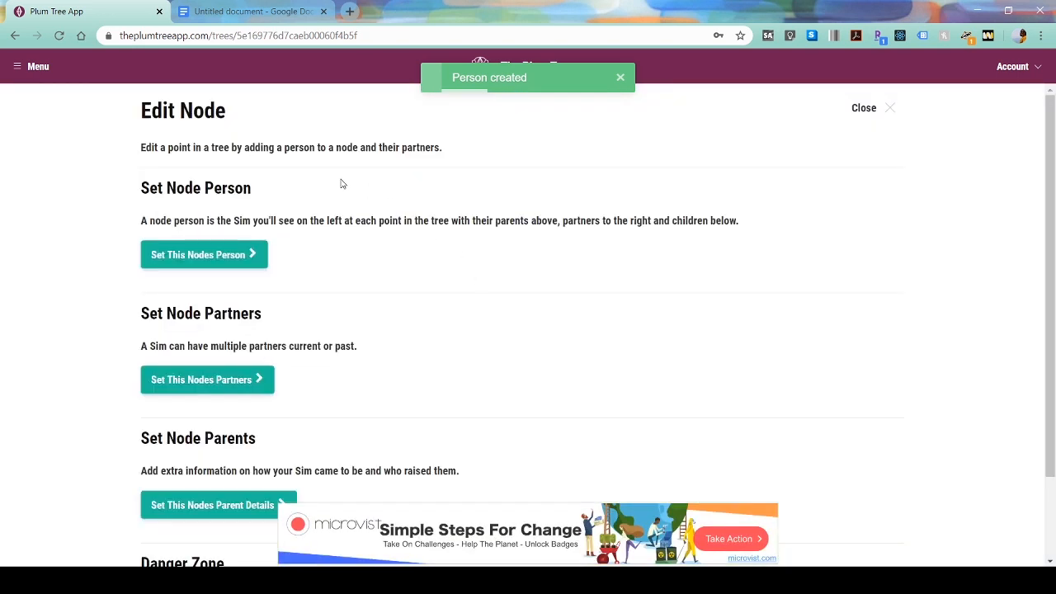
left_click(202, 380)
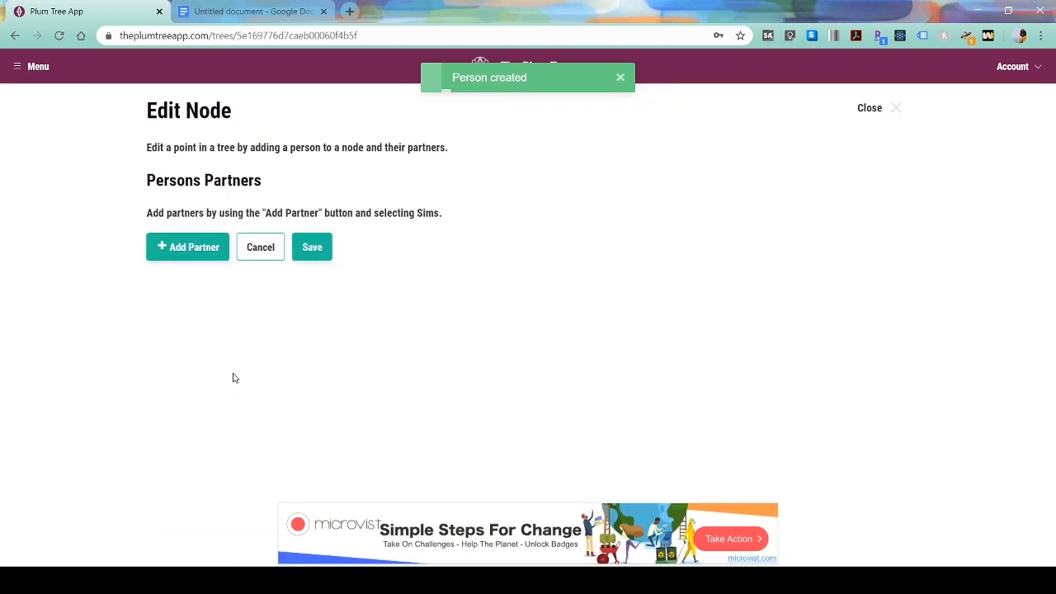
left_click(200, 252)
left_click(159, 457)
left_click(198, 328)
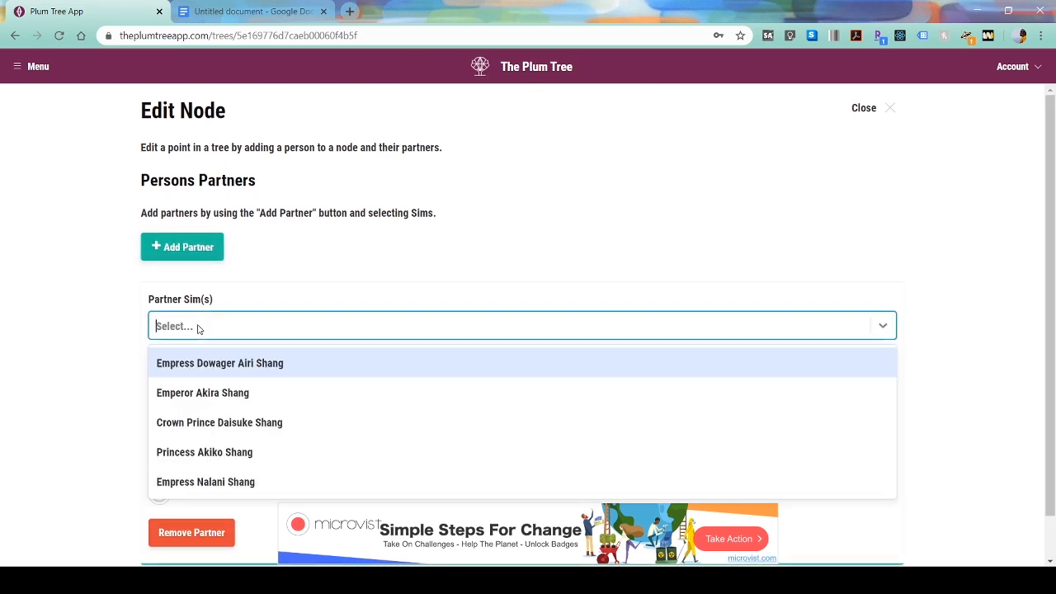
left_click(233, 482)
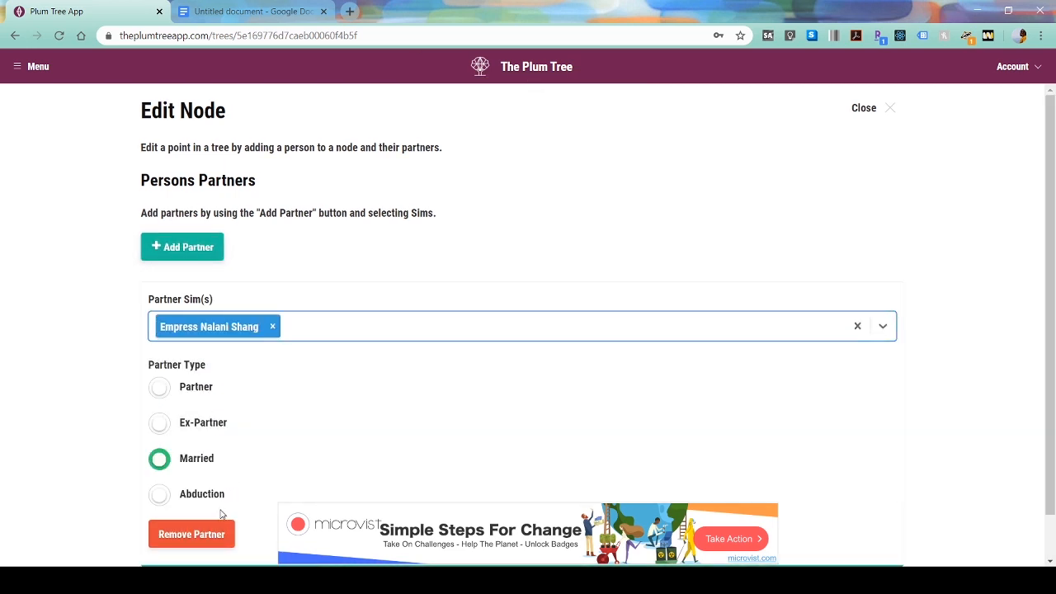
scroll(288, 419, "down", 2)
left_click(213, 541)
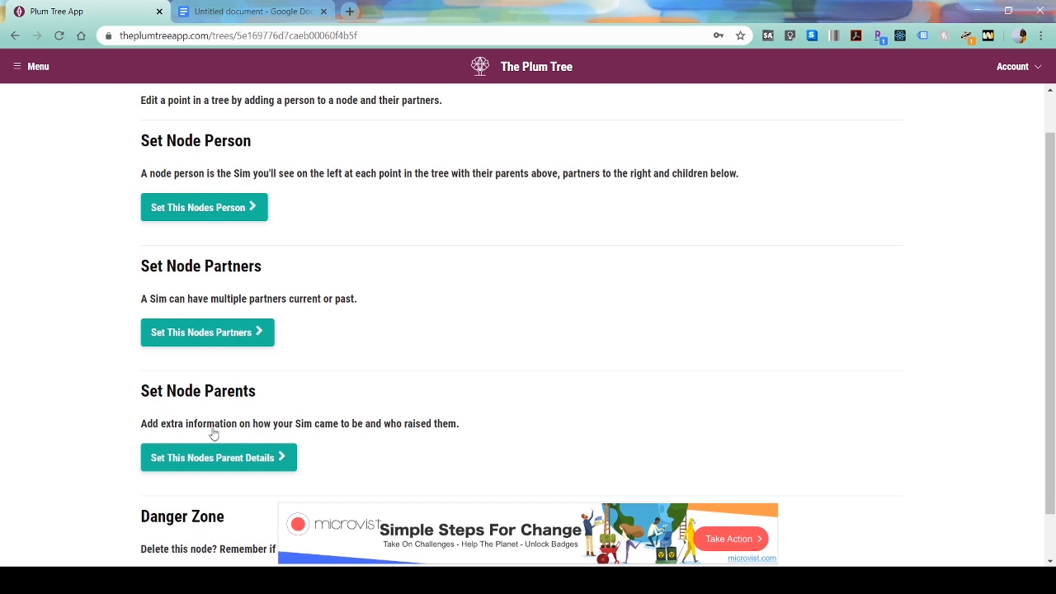
scroll(318, 337, "down", 1)
scroll(303, 424, "up", 3)
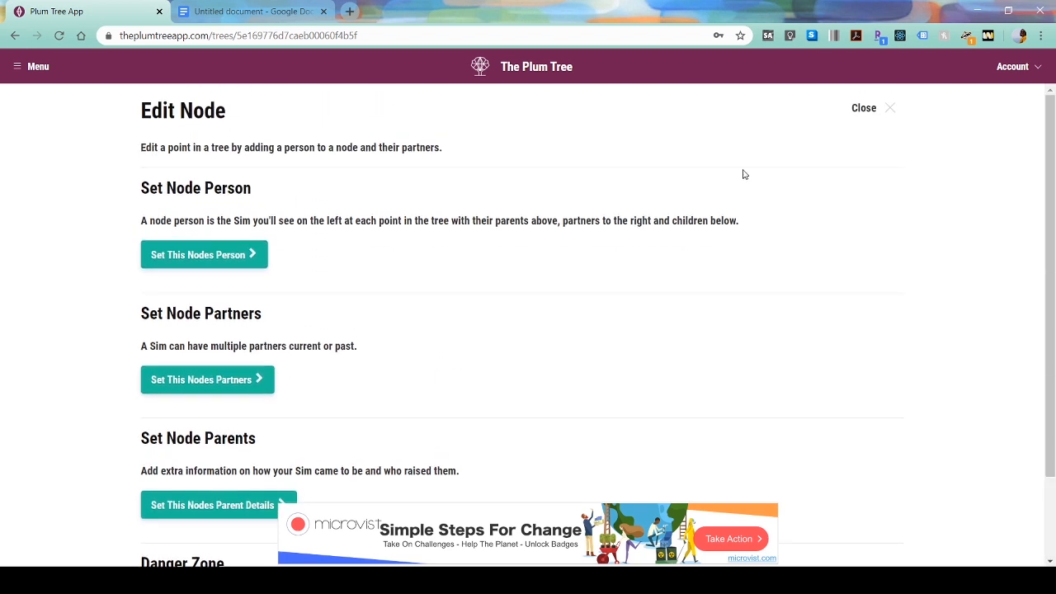
left_click(873, 117)
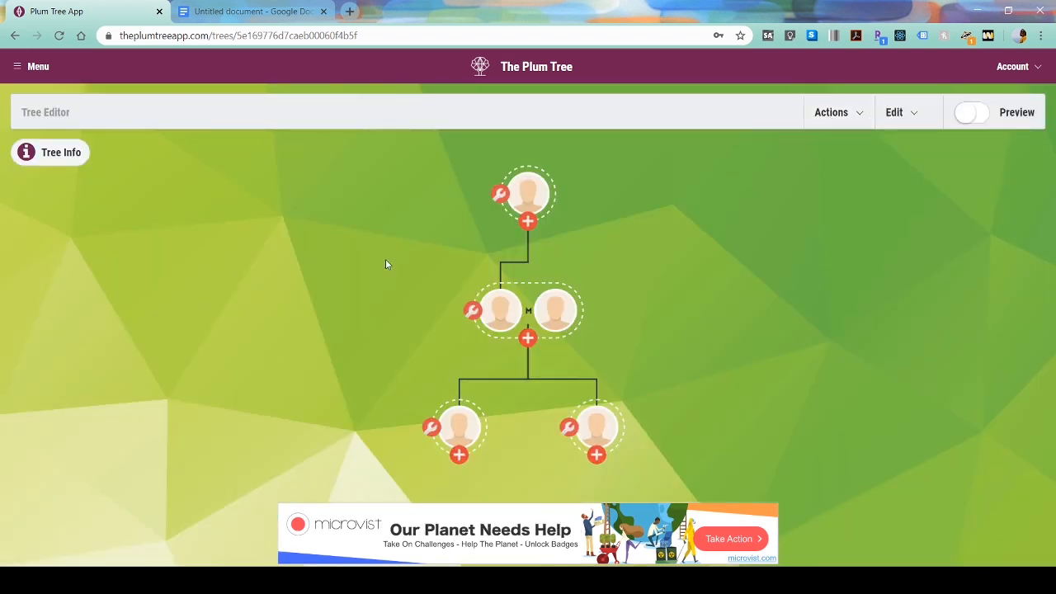
- Reveal the new Nalani's link details in Royal Family Shang Simla and select her Person Id
left_click(555, 311)
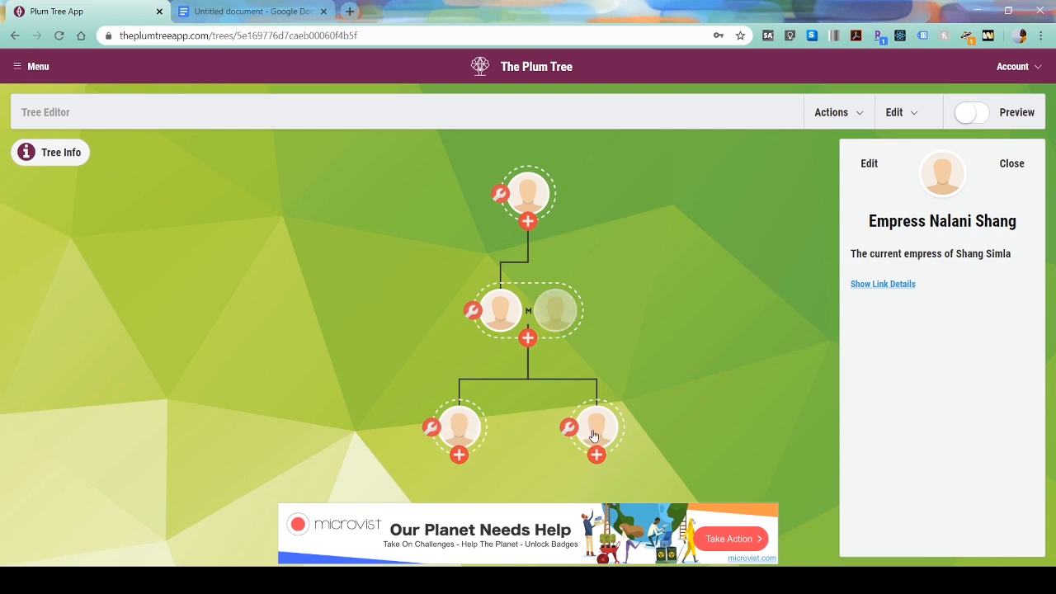
left_click(465, 430)
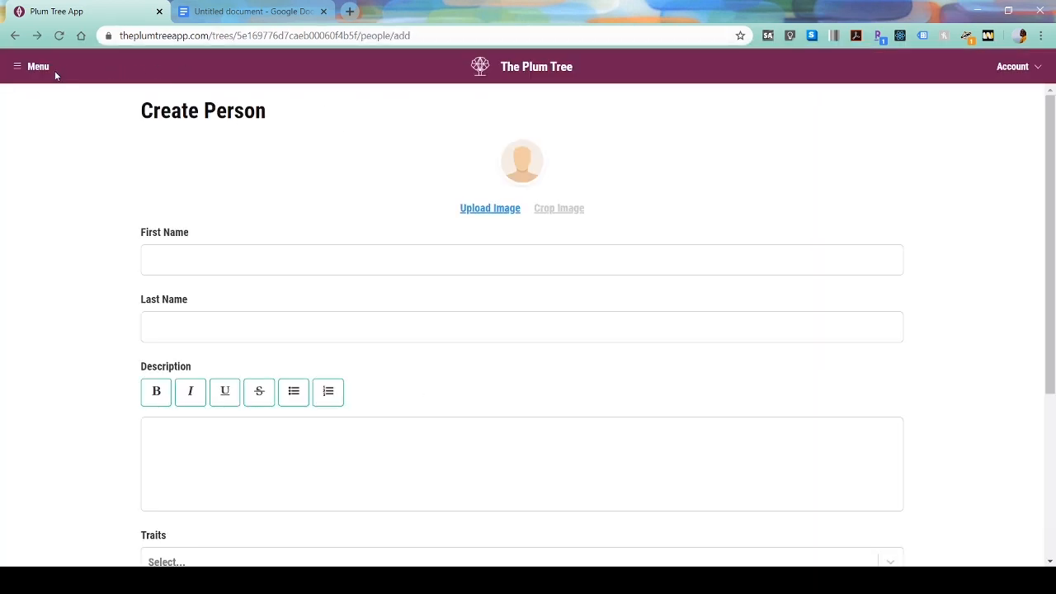
left_click(55, 73)
scroll(108, 412, "down", 3)
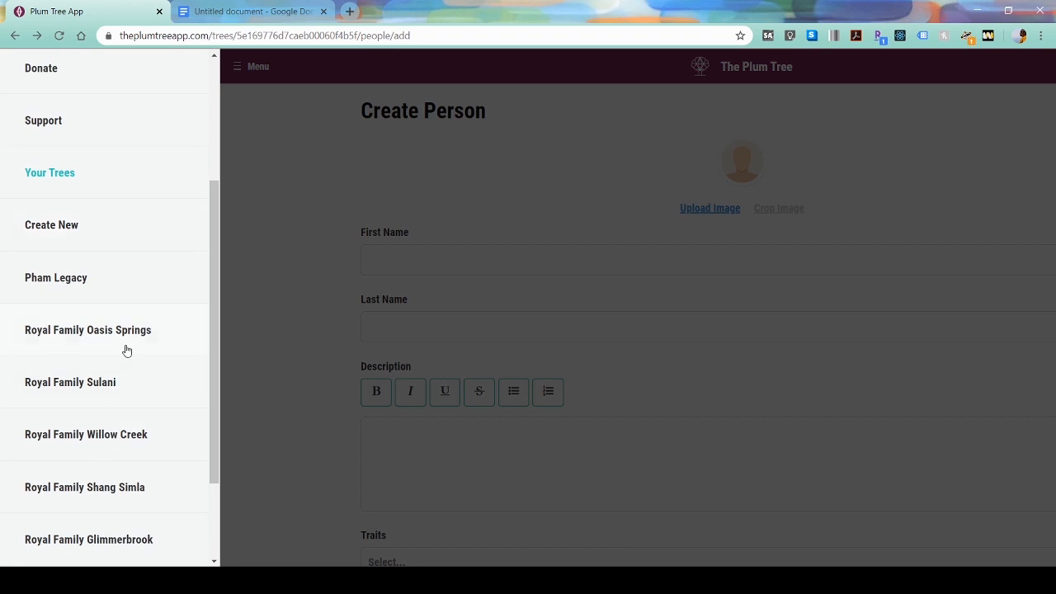
left_click(110, 477)
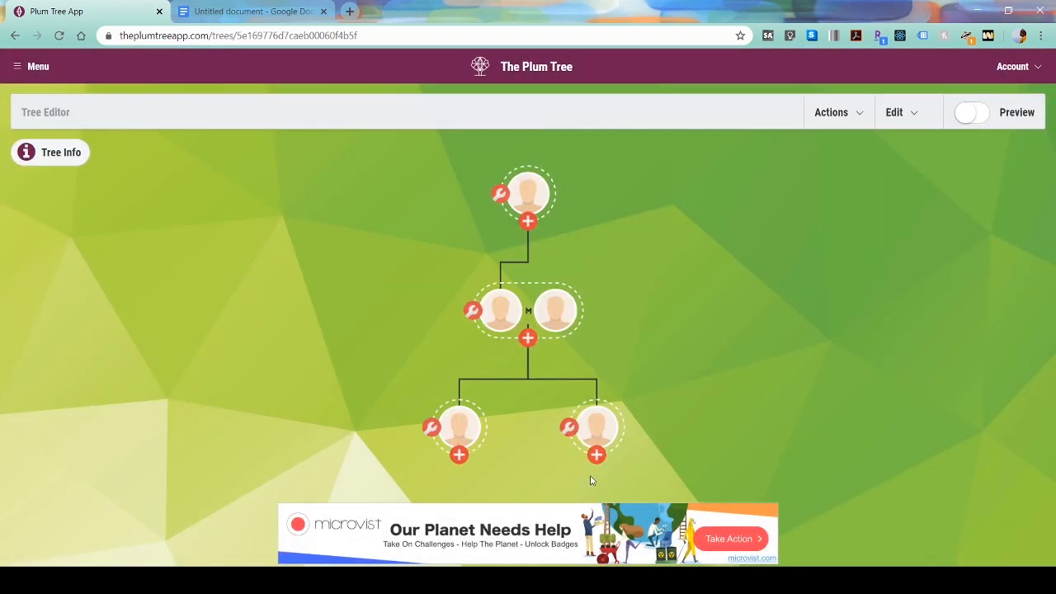
left_click(552, 316)
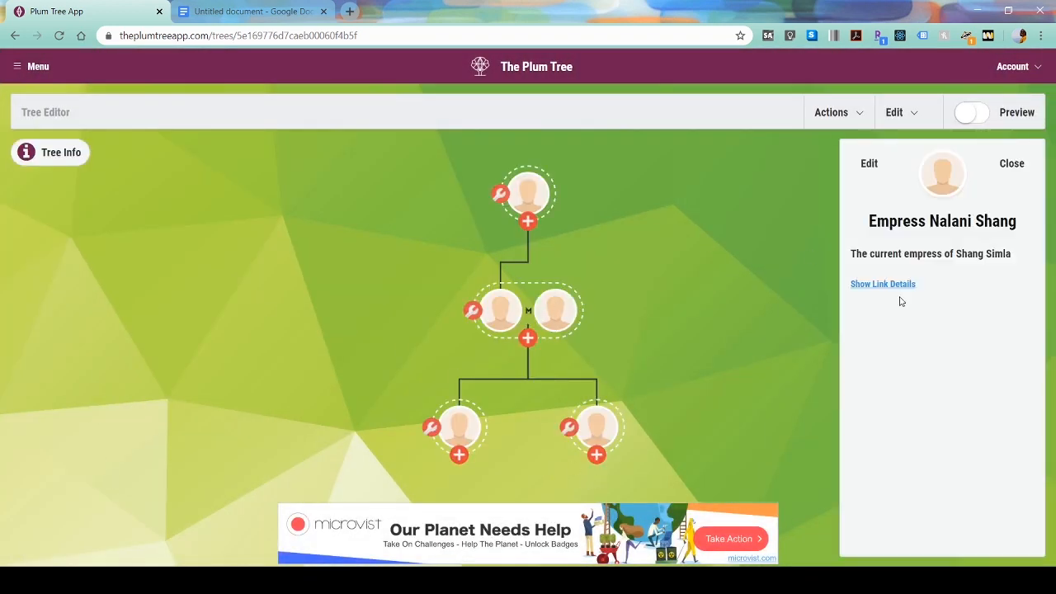
left_click(907, 287)
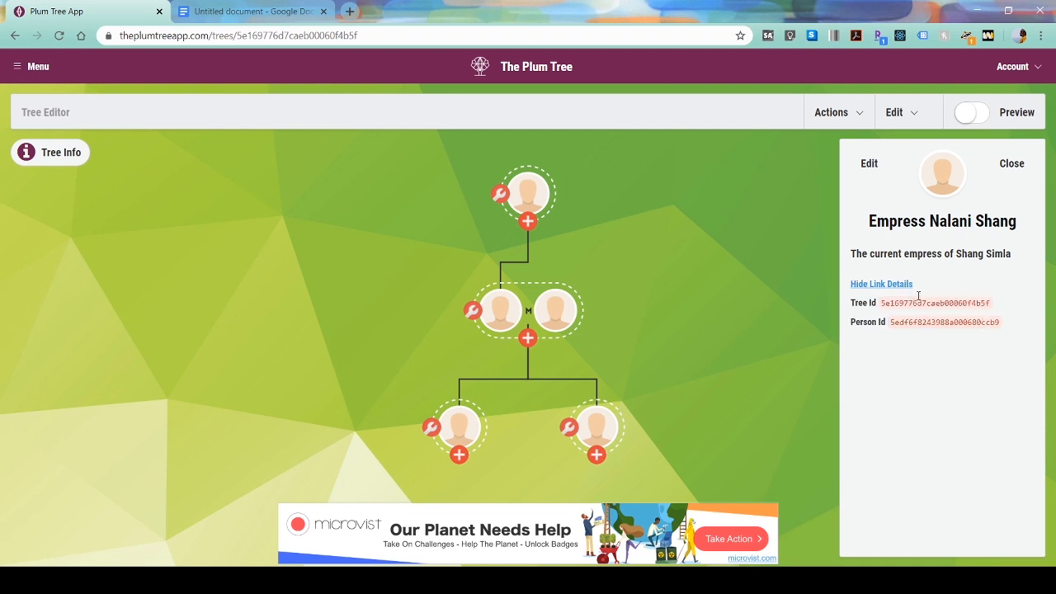
double_click(935, 322)
key("ctrl+c")
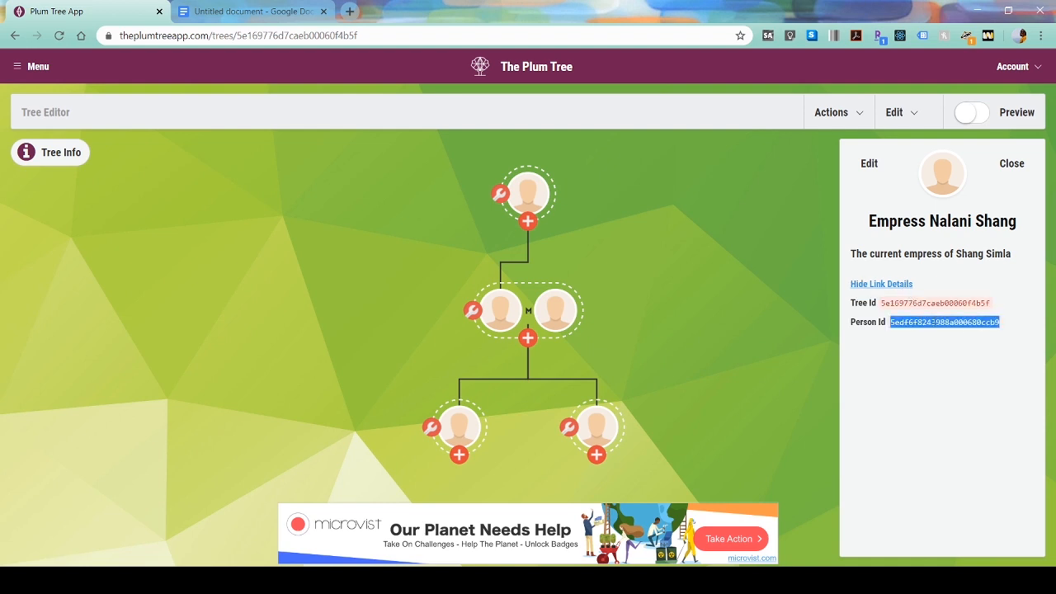
left_click(301, 11)
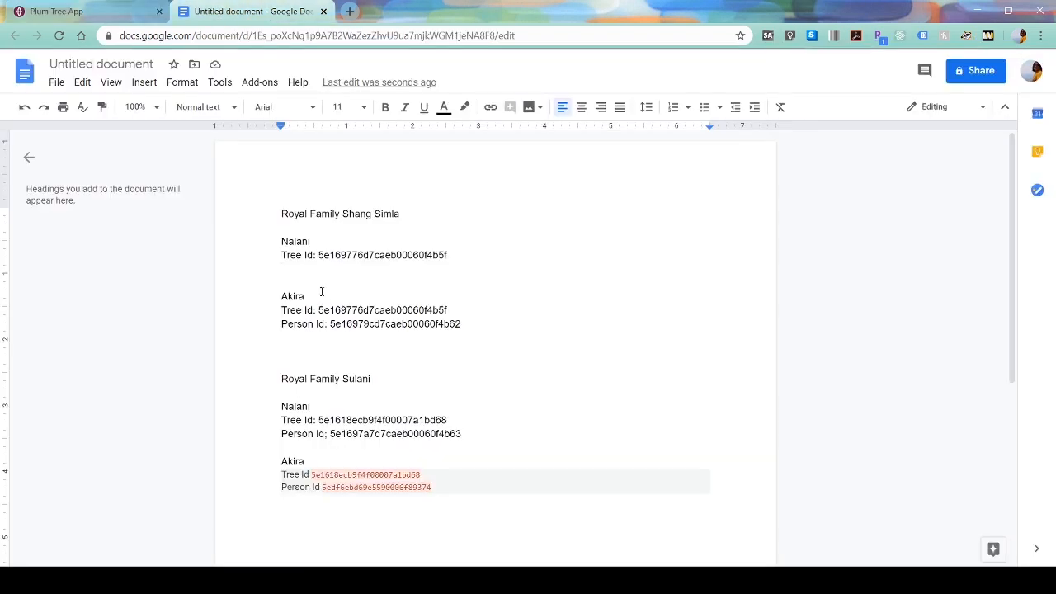
- Add a Person ID line with Nalani's pasted ID under her Shang Simla Tree Id
type("Person ID:")
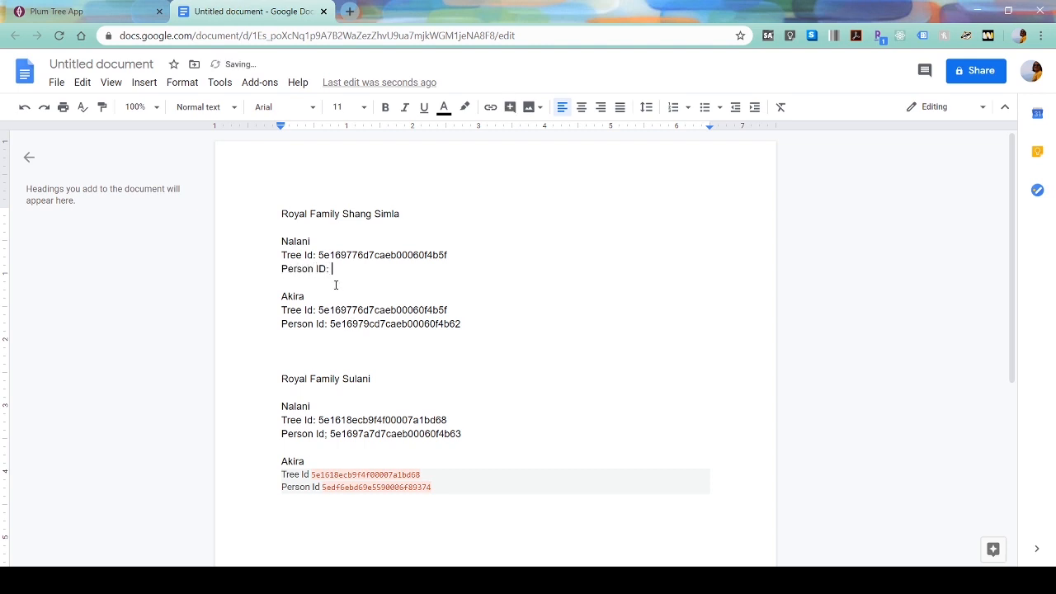
key("ctrl+v")
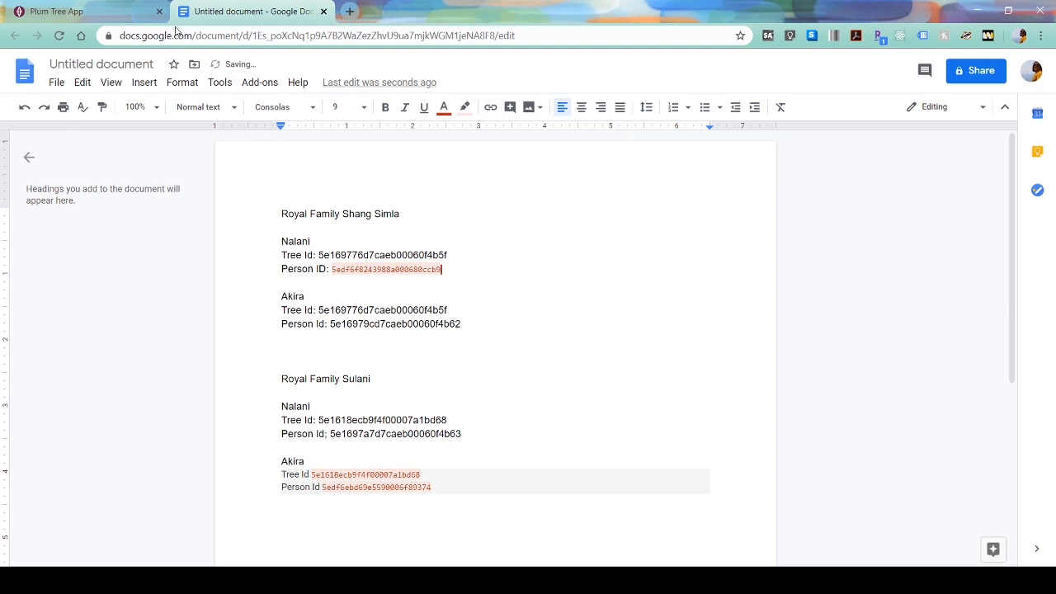
left_click(82, 12)
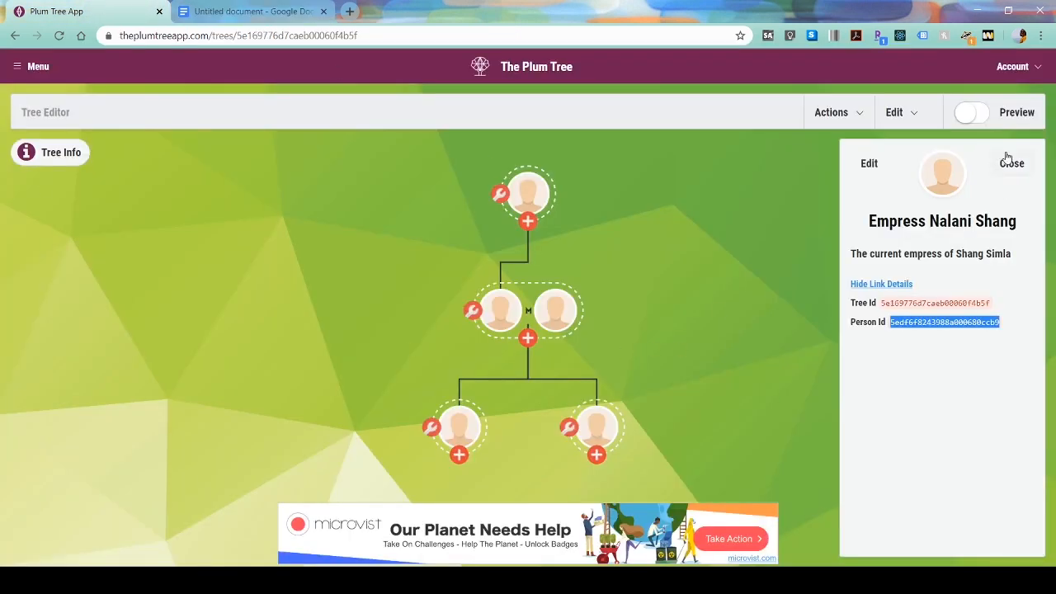
- From the tree's people list, start a link for Emperor Akira Shang titled 'Royal Fami'
left_click(1010, 161)
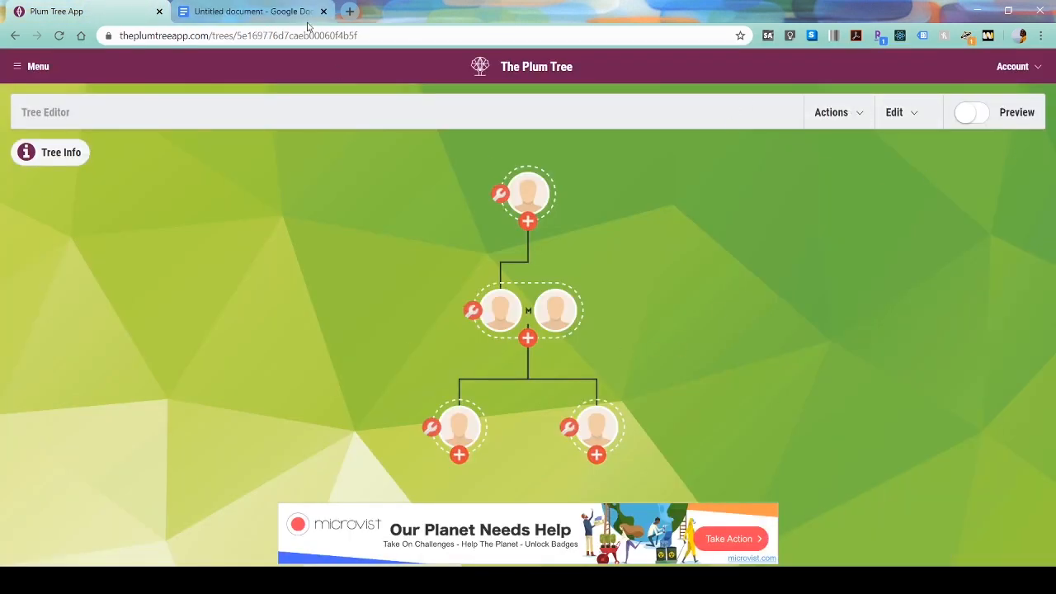
left_click(902, 124)
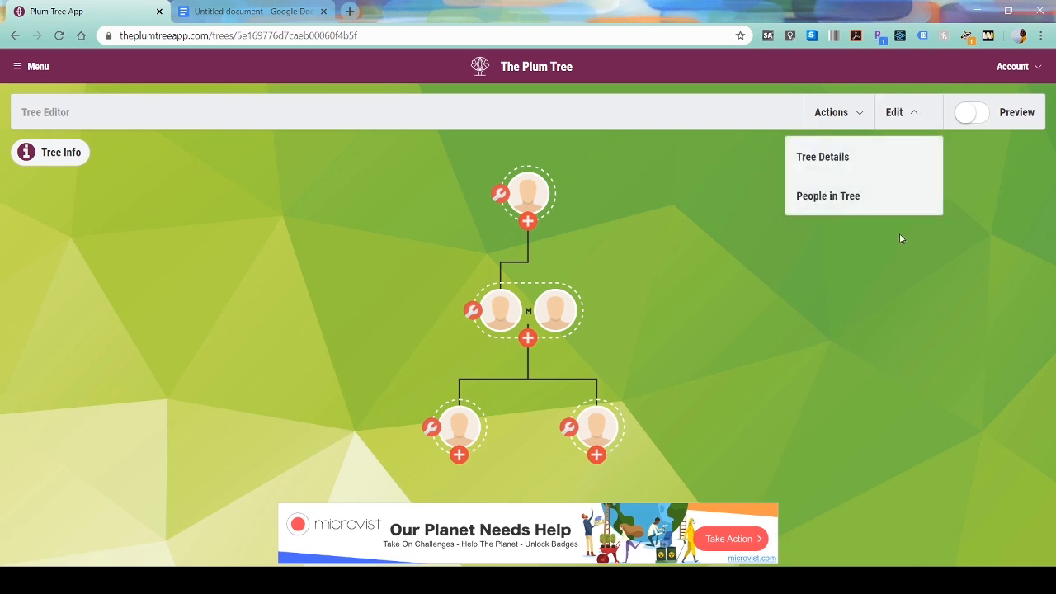
left_click(873, 198)
scroll(604, 259, "down", 1)
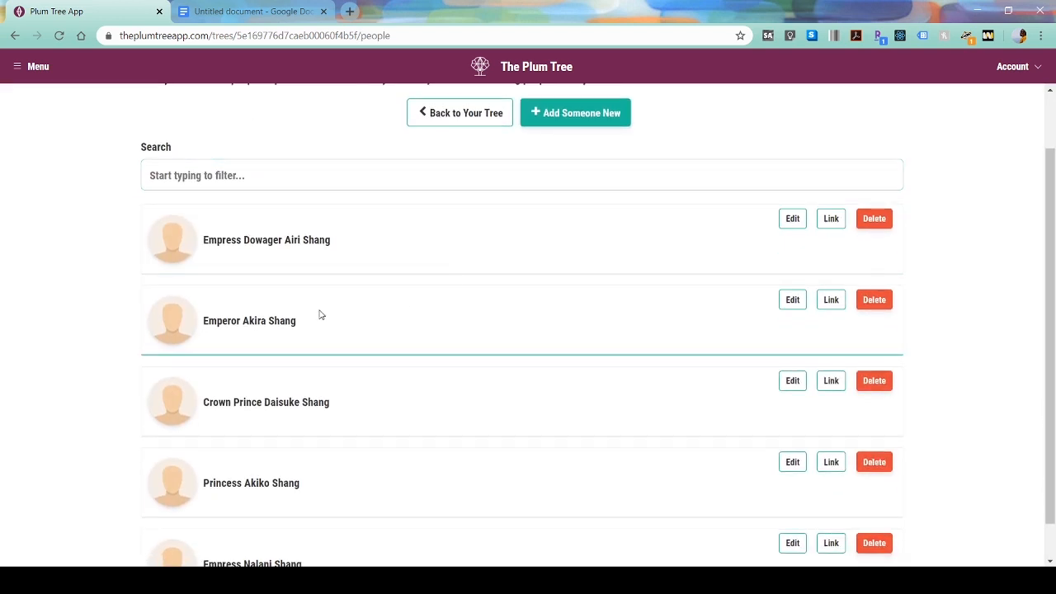
left_click(832, 303)
left_click(205, 240)
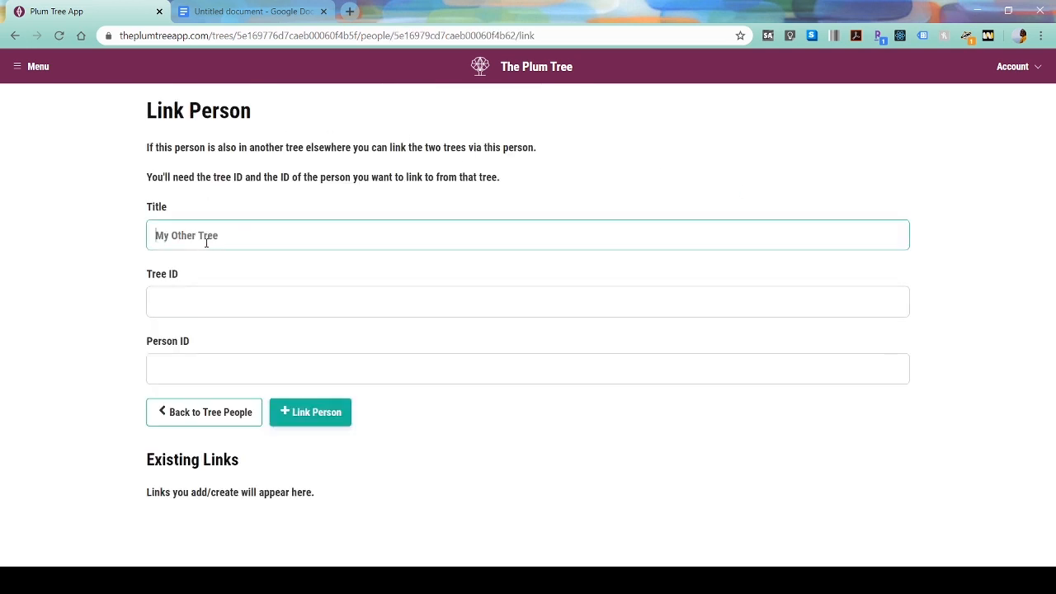
type("Royal Family Sulani")
key("Tab")
- Fill the link's Tree ID with Akira's Sulani Tree Id copied from the notes
left_click(226, 7)
scroll(363, 371, "down", 1)
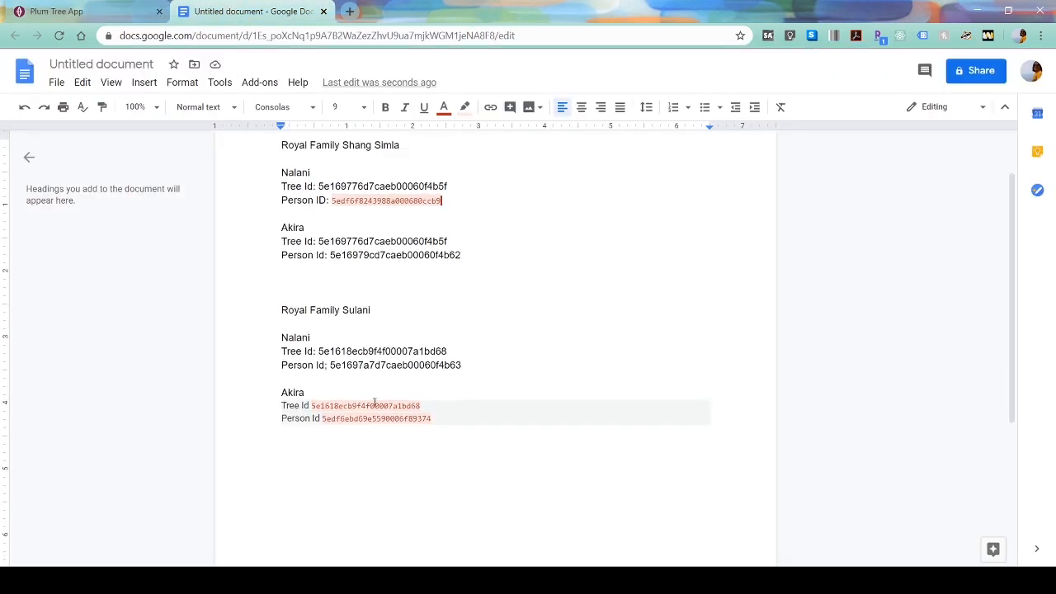
double_click(371, 406)
key("ctrl+c")
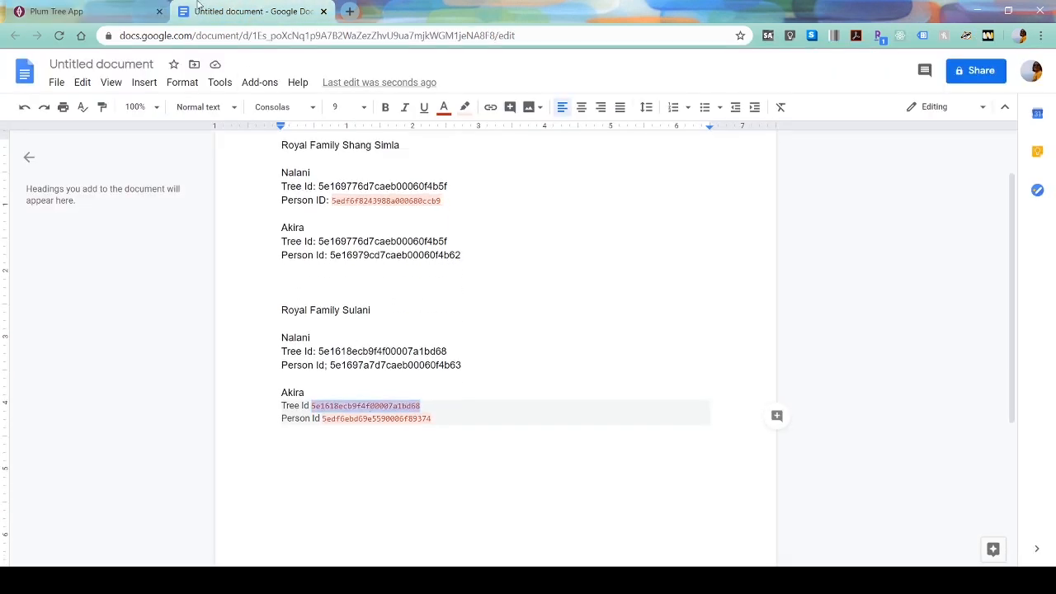
left_click(87, 10)
key("ctrl+v")
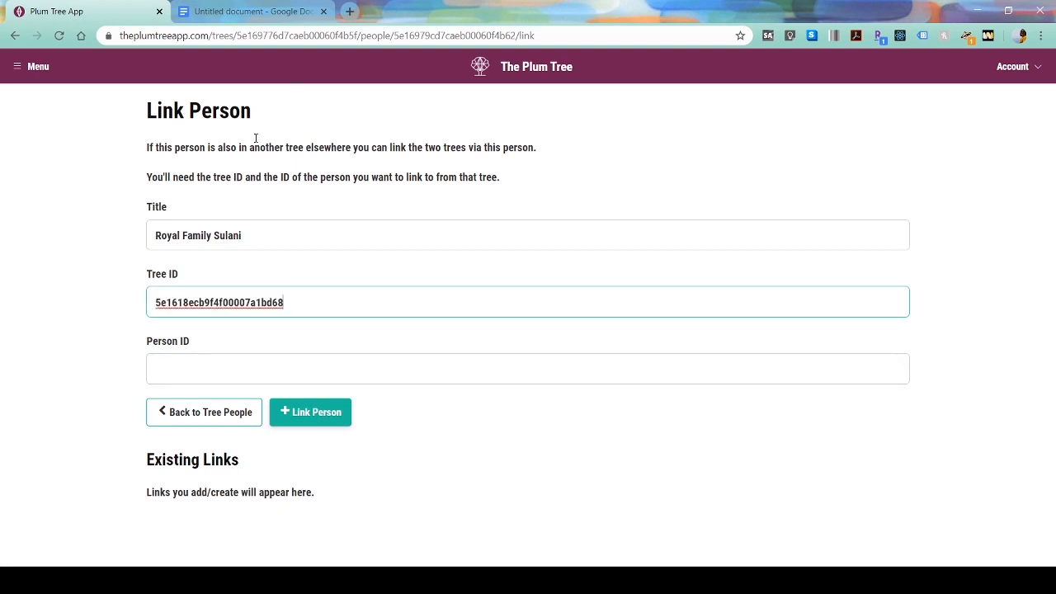
- Enter Akira's Sulani Person Id, save the link, and return to the tree people list
left_click(280, 10)
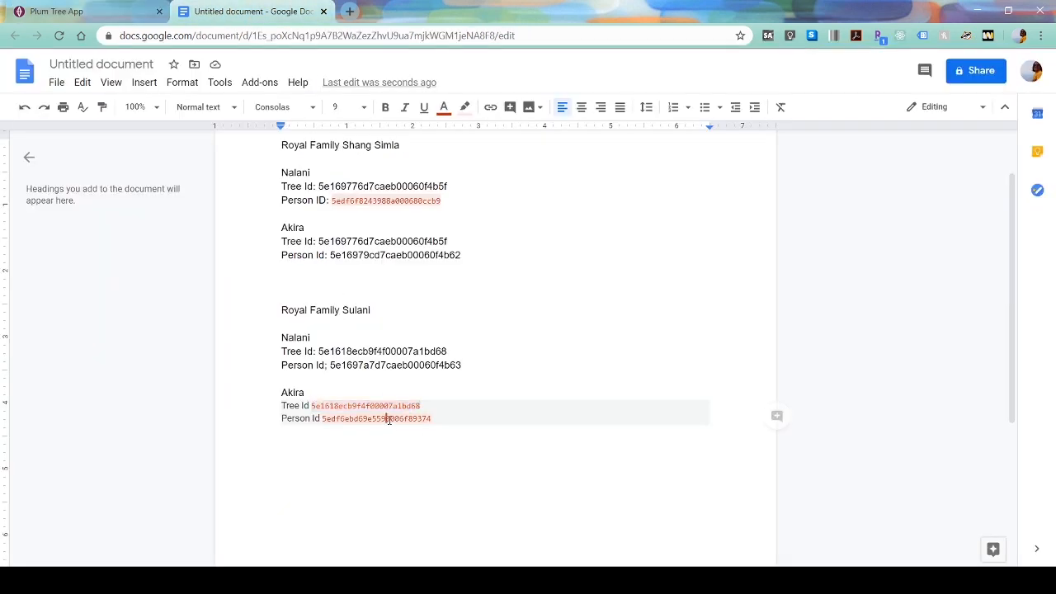
double_click(387, 418)
key("ctrl+c")
left_click(87, 10)
left_click(266, 359)
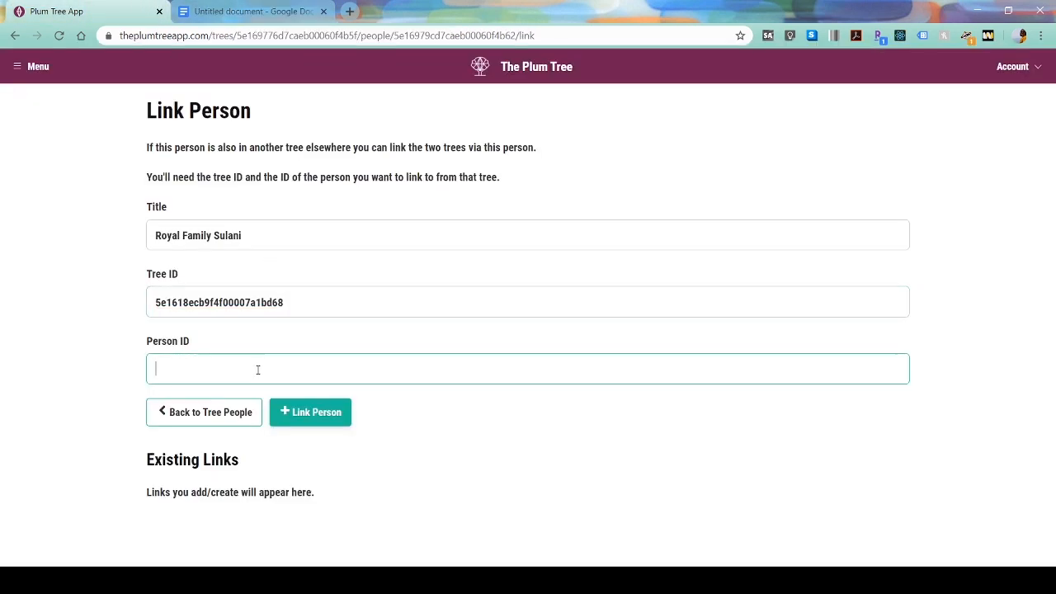
key("ctrl+v")
left_click(297, 411)
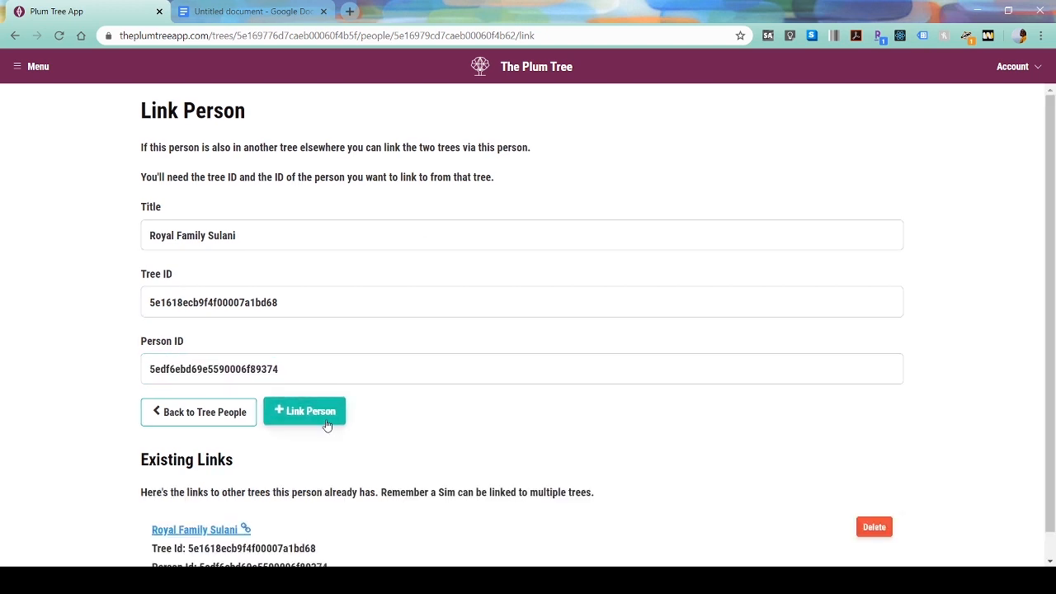
scroll(338, 507, "down", 1)
scroll(547, 388, "up", 1)
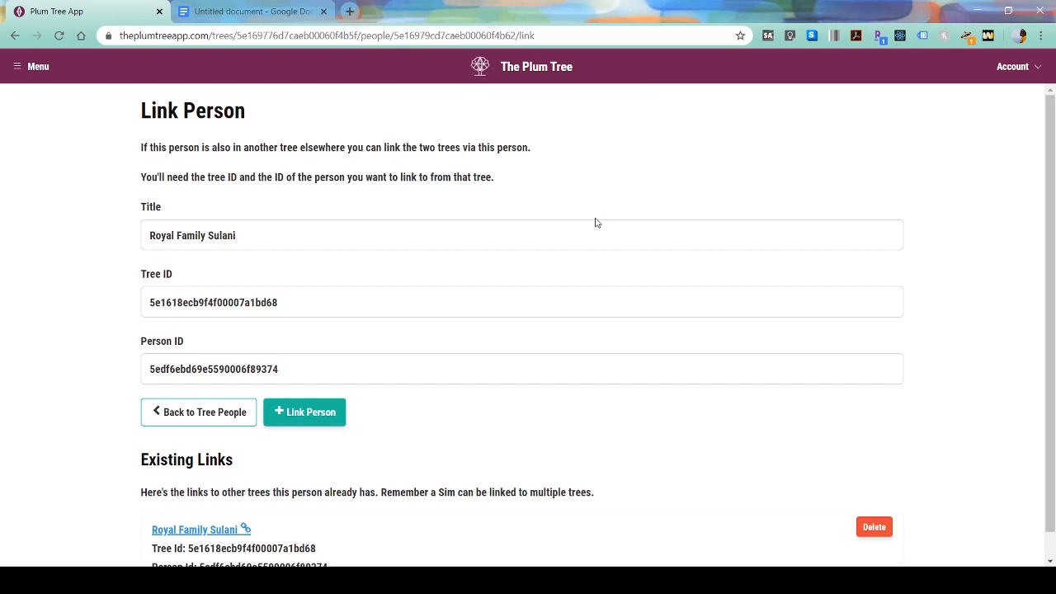
left_click(207, 403)
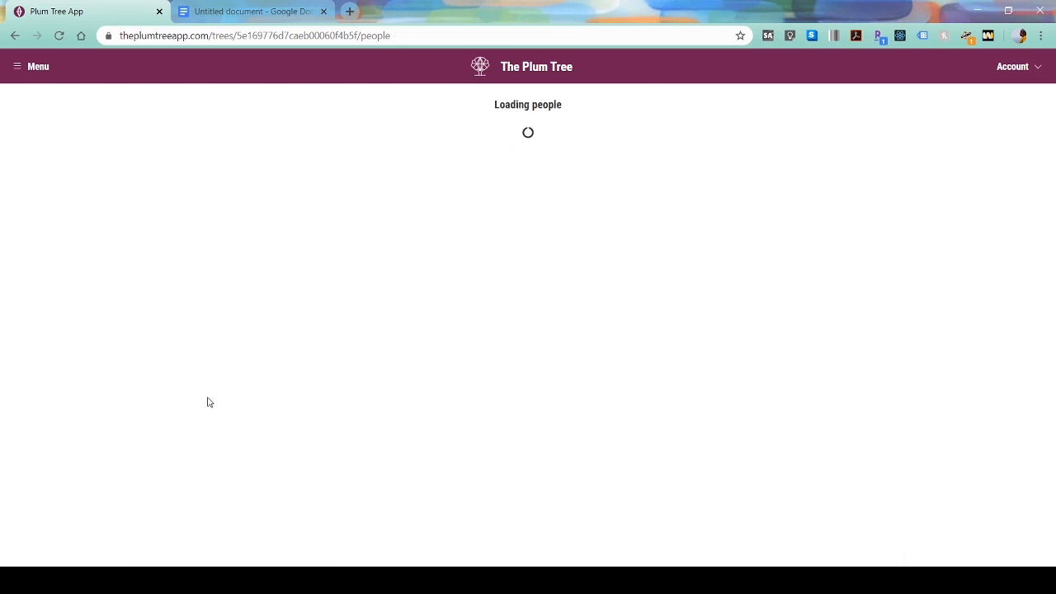
- Start a 'Royal Family' link for Empress Nalani Shang and paste her Sulani Tree Id
scroll(528, 309, "down", 2)
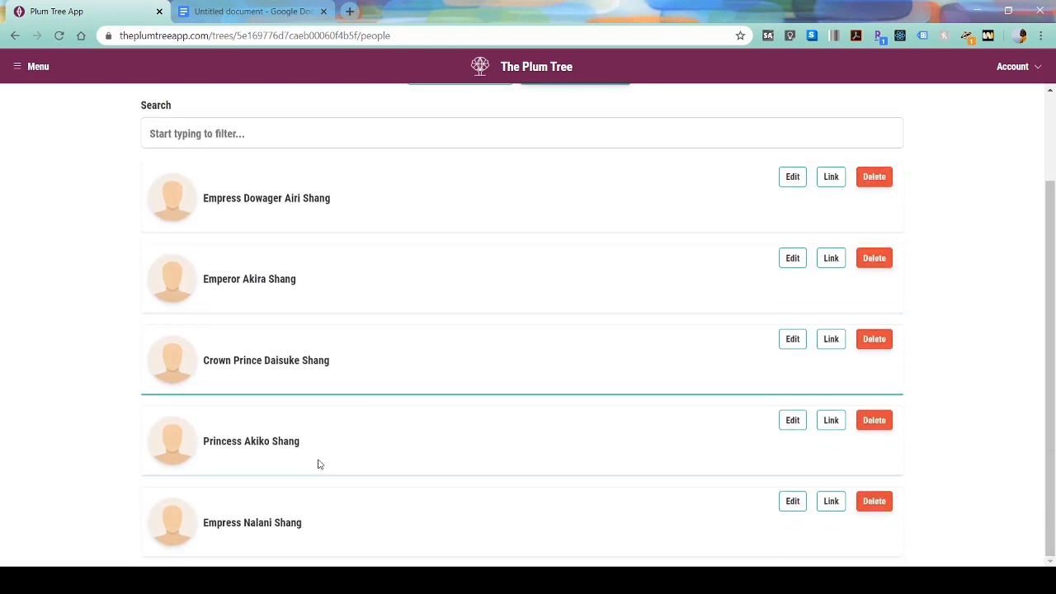
left_click(833, 505)
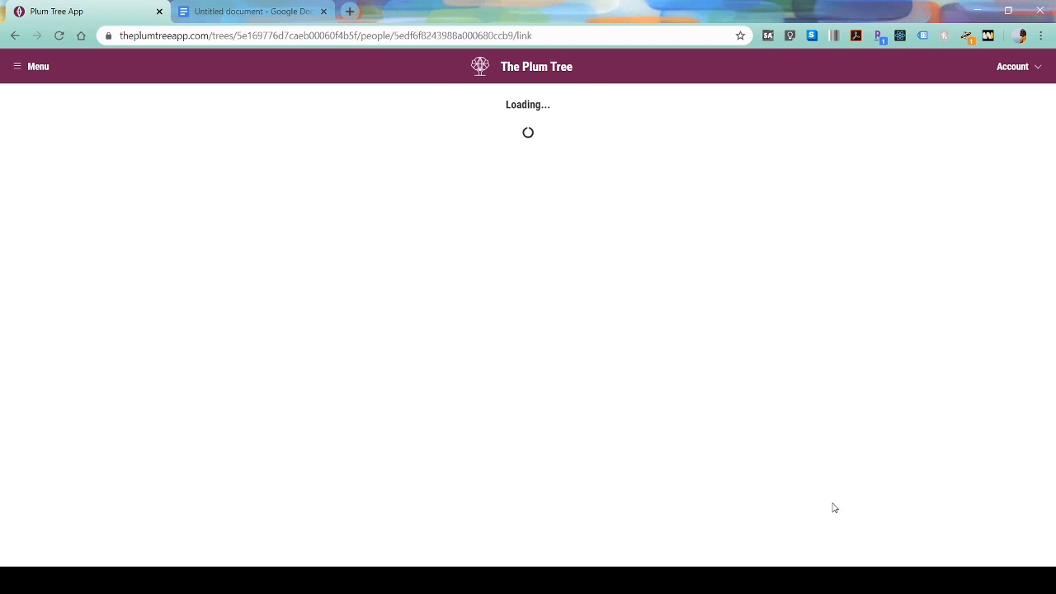
left_click(266, 236)
type("Royal")
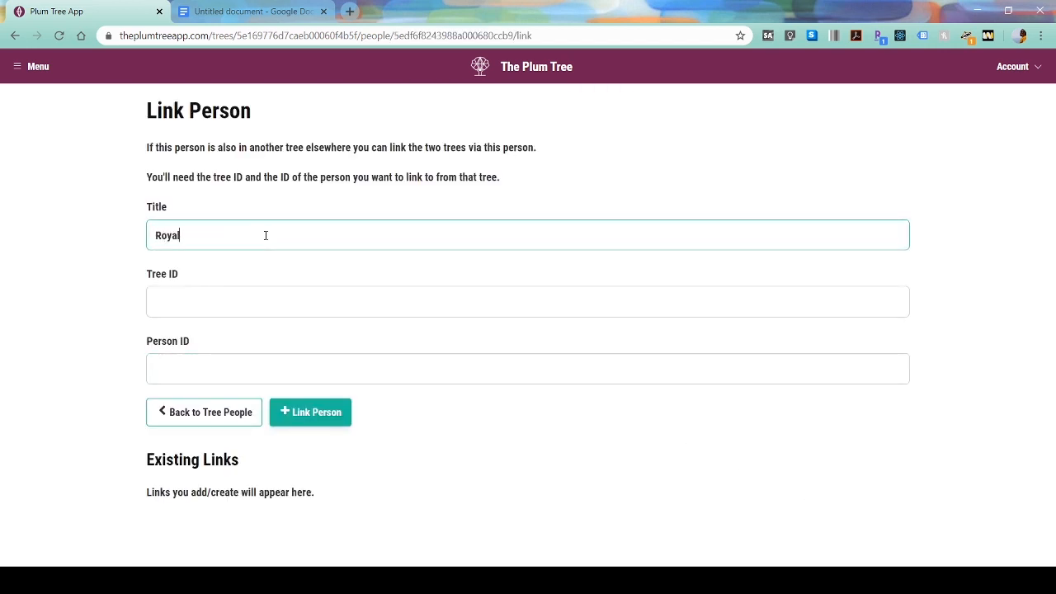
type(" Family Sulani")
left_click(208, 298)
left_click(247, 12)
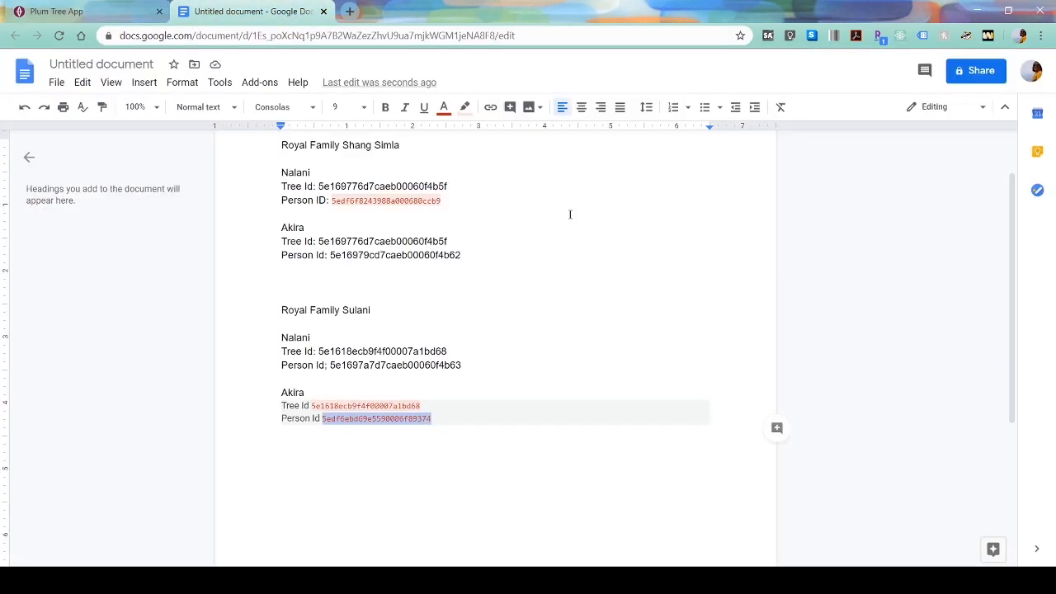
double_click(370, 351)
key("ctrl+c")
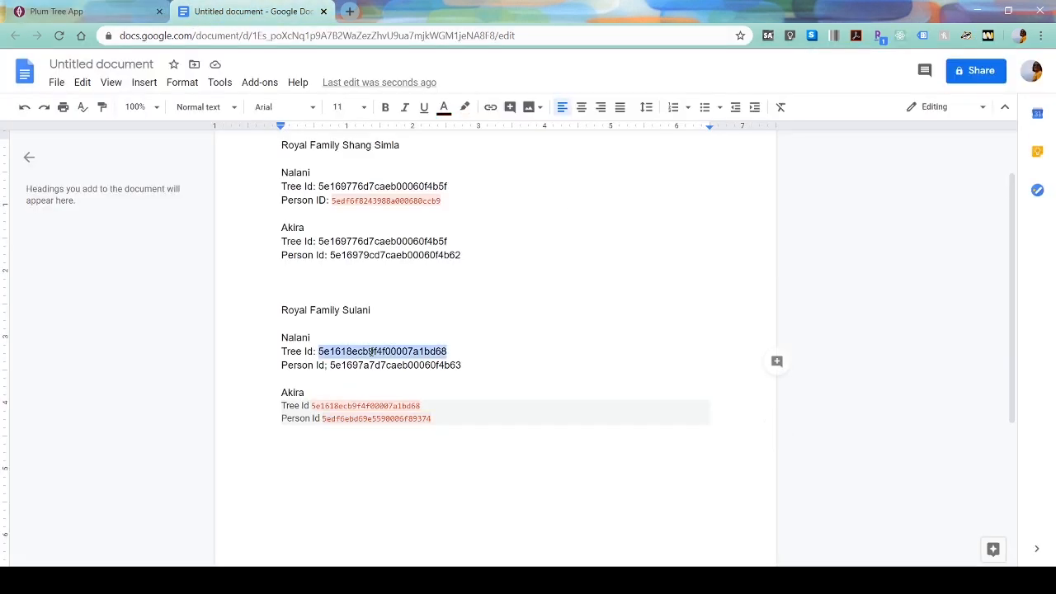
left_click(169, 4)
key("ctrl+v")
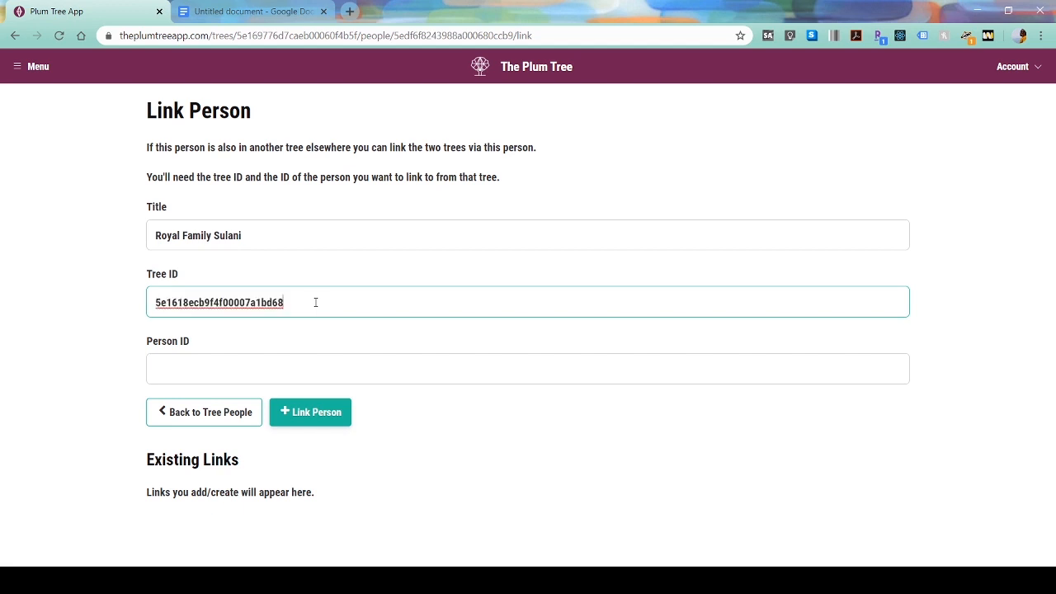
- Paste Nalani's Sulani Person Id, save the link, and return to the people list
left_click(276, 6)
double_click(367, 365)
key("ctrl+c")
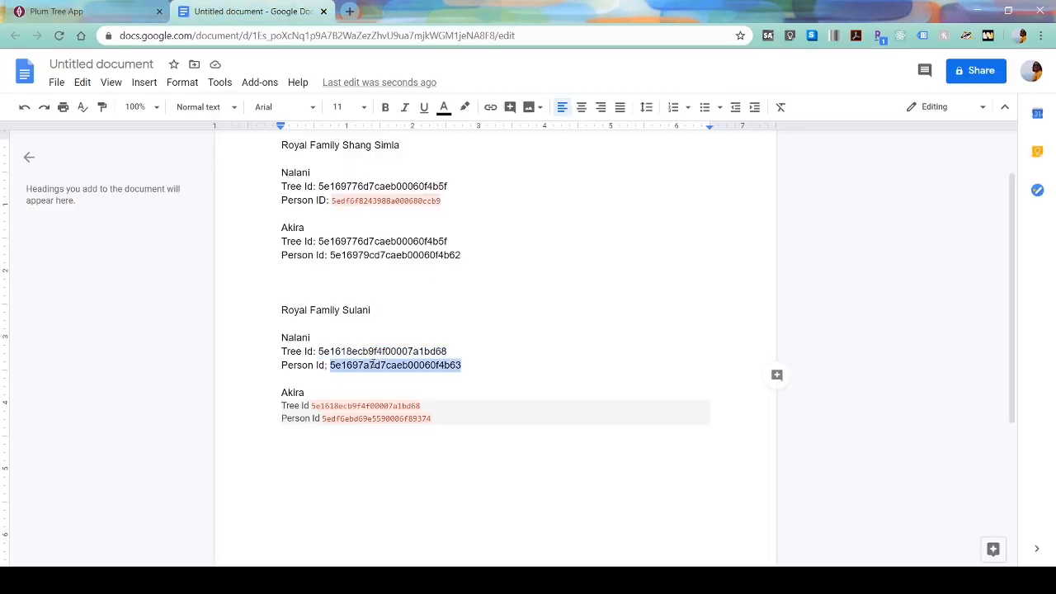
left_click(86, 6)
left_click(209, 369)
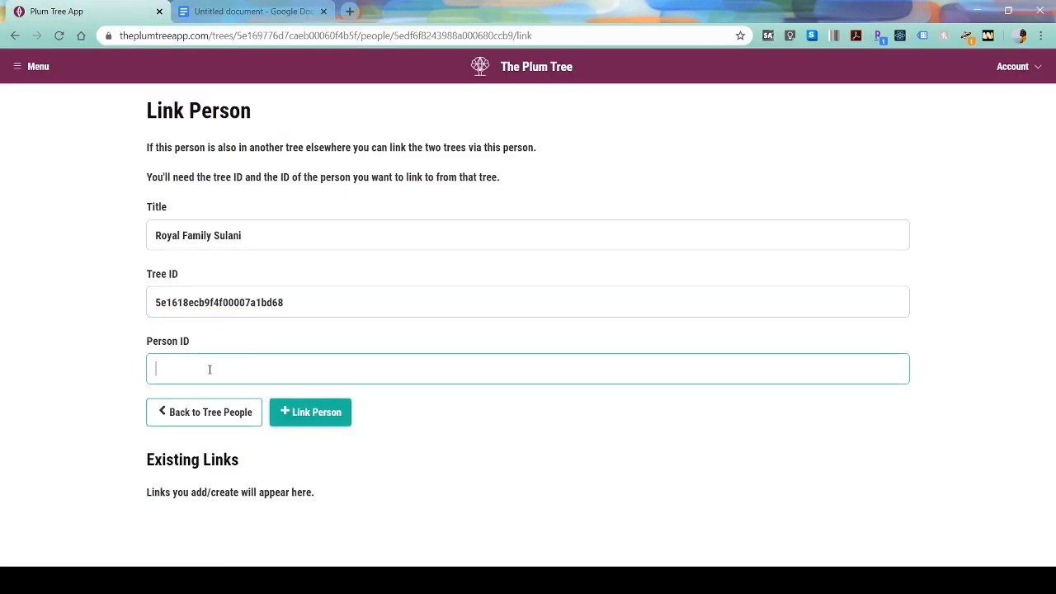
key("ctrl+v")
left_click(325, 412)
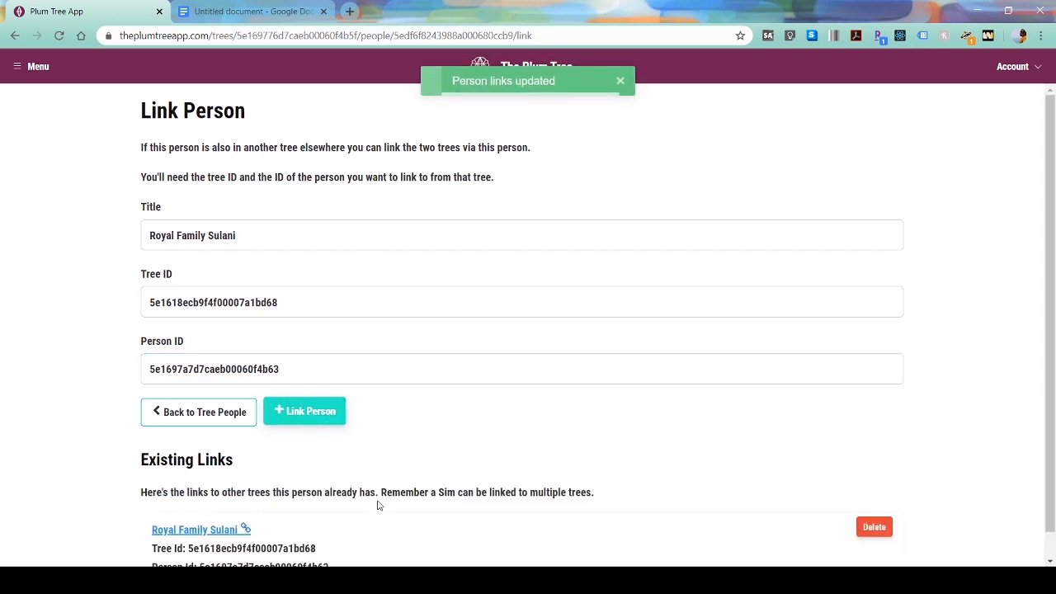
scroll(373, 527, "down", 1)
left_click(208, 386)
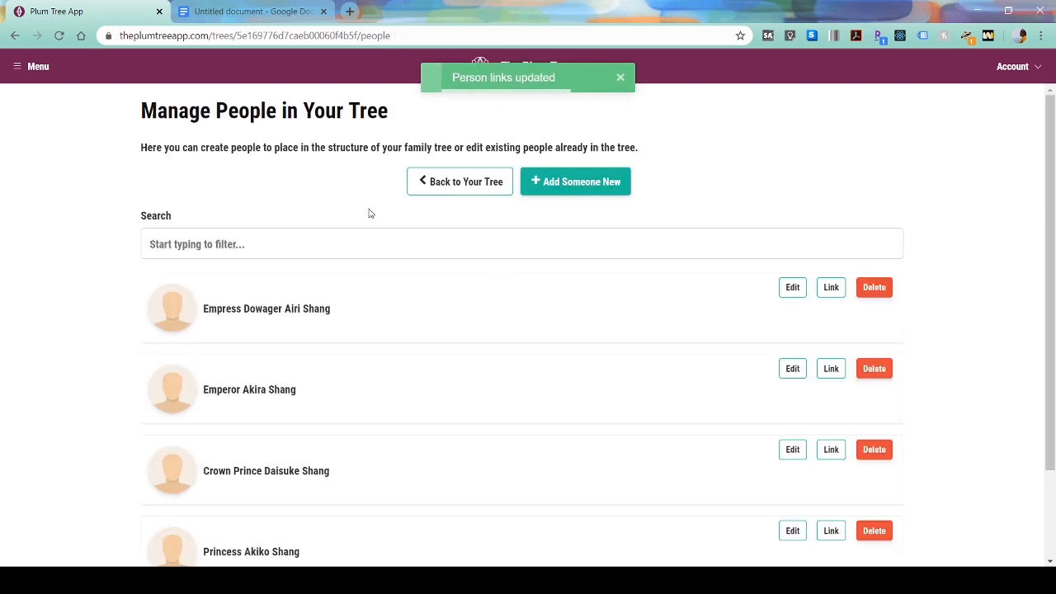
- Follow Nalani's link into Royal Family Sulani to check her parents, then return to the Shang editor
left_click(452, 183)
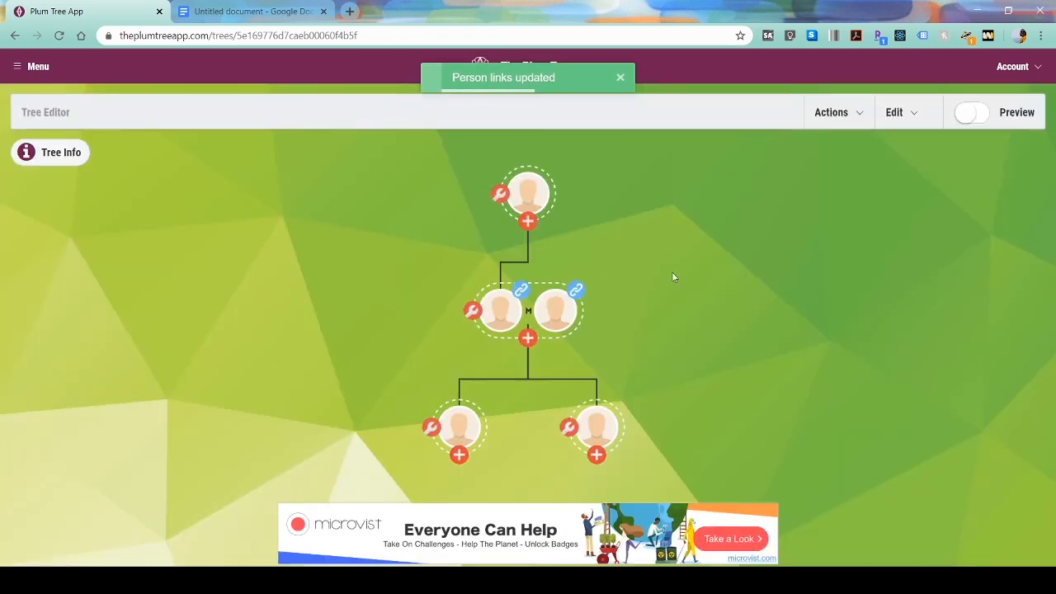
left_click(525, 293)
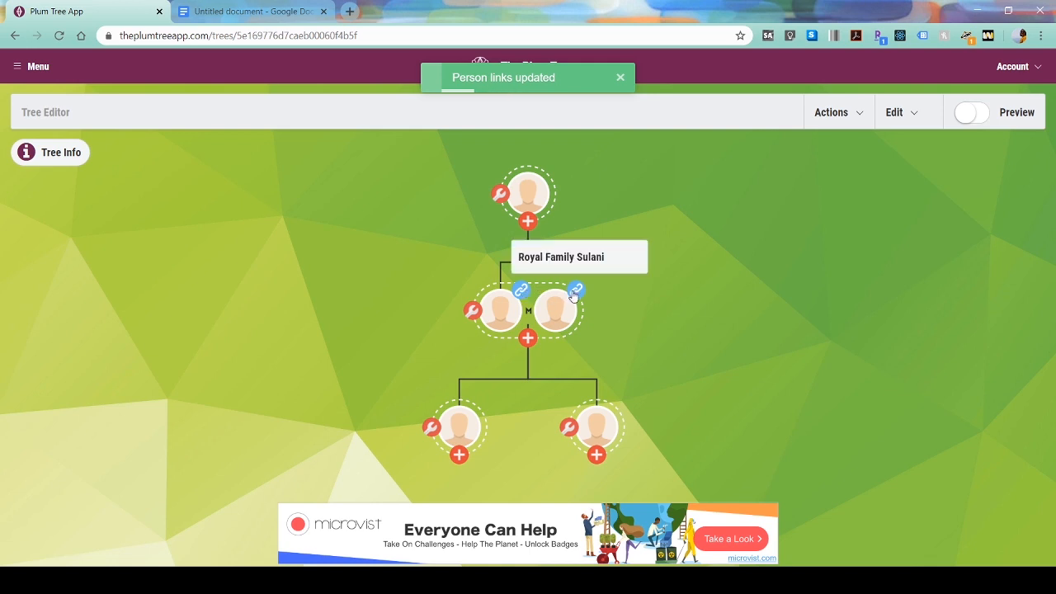
scroll(574, 295, "up", 3)
left_click(564, 226)
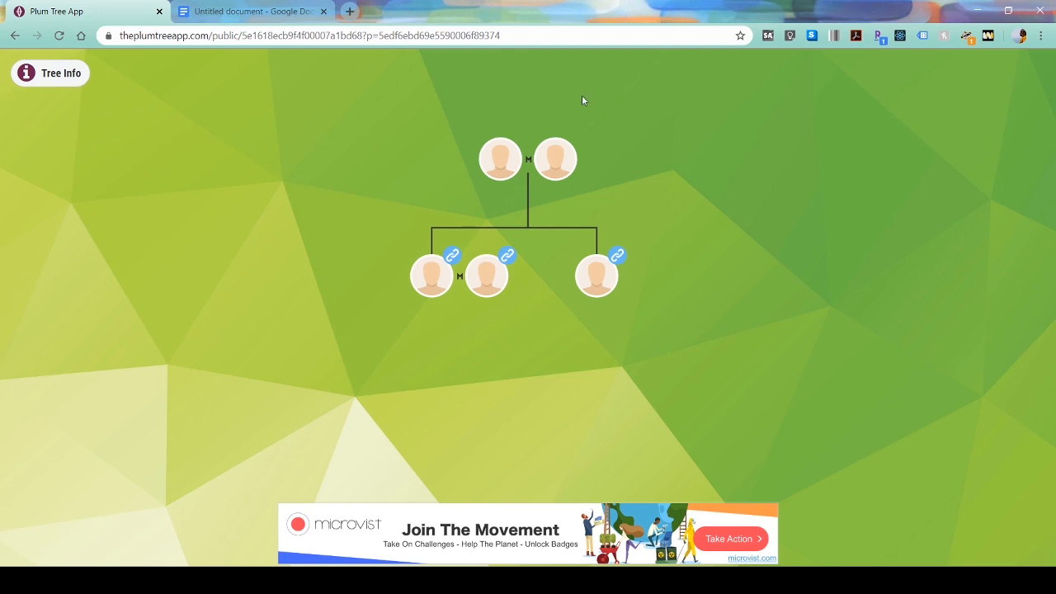
left_click(603, 273)
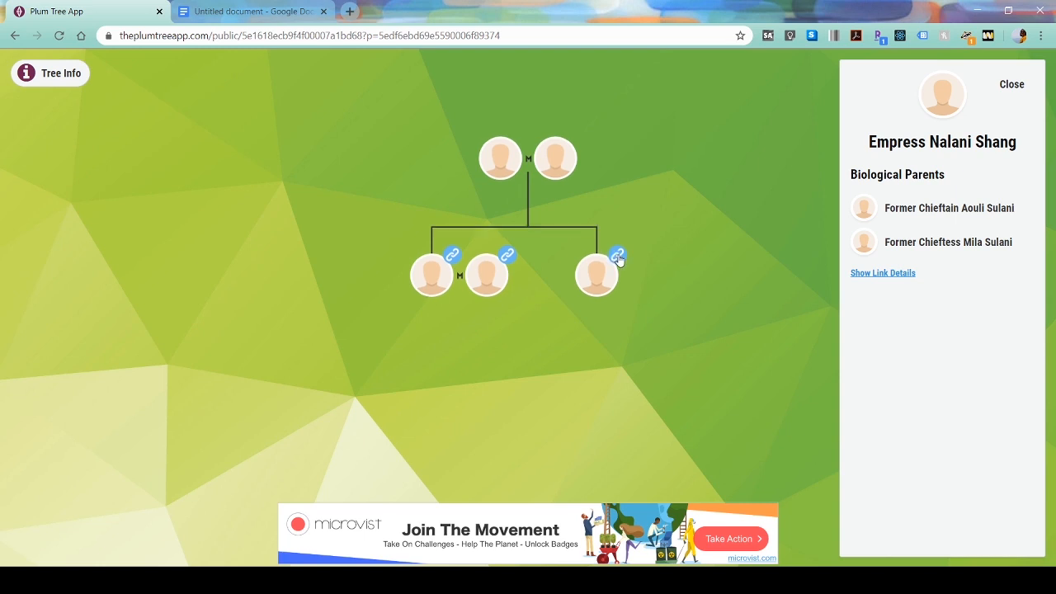
left_click(1017, 86)
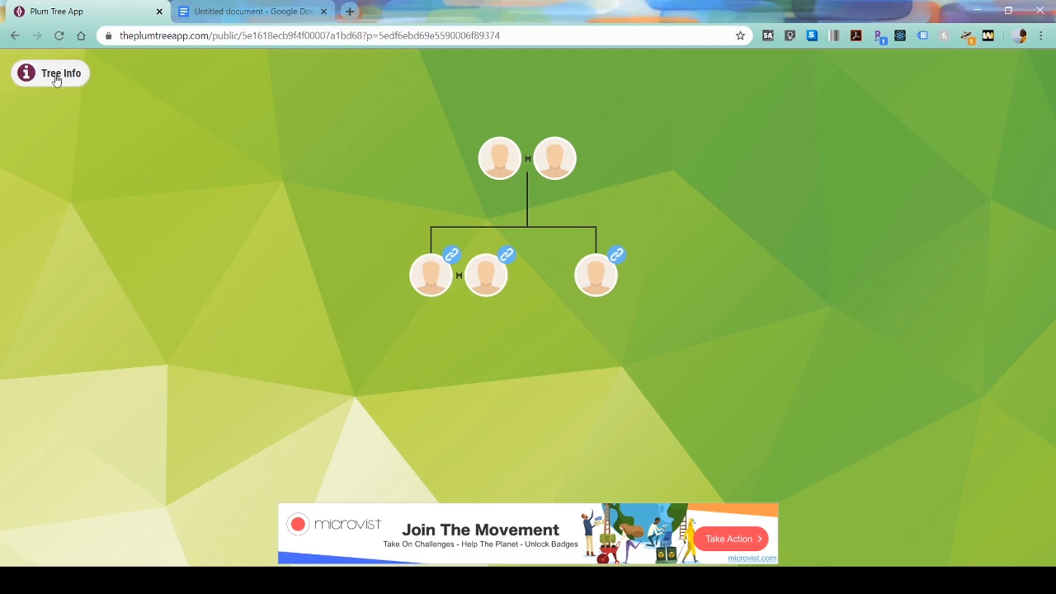
left_click(16, 36)
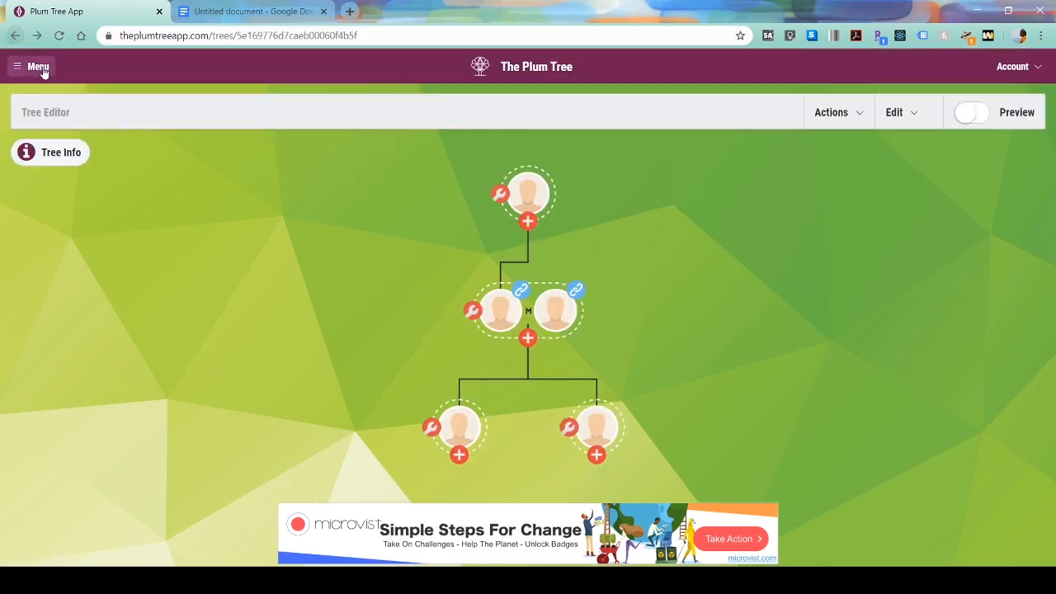
- Switch to the Royal Family Sulani tree
left_click(13, 66)
scroll(172, 275, "down", 4)
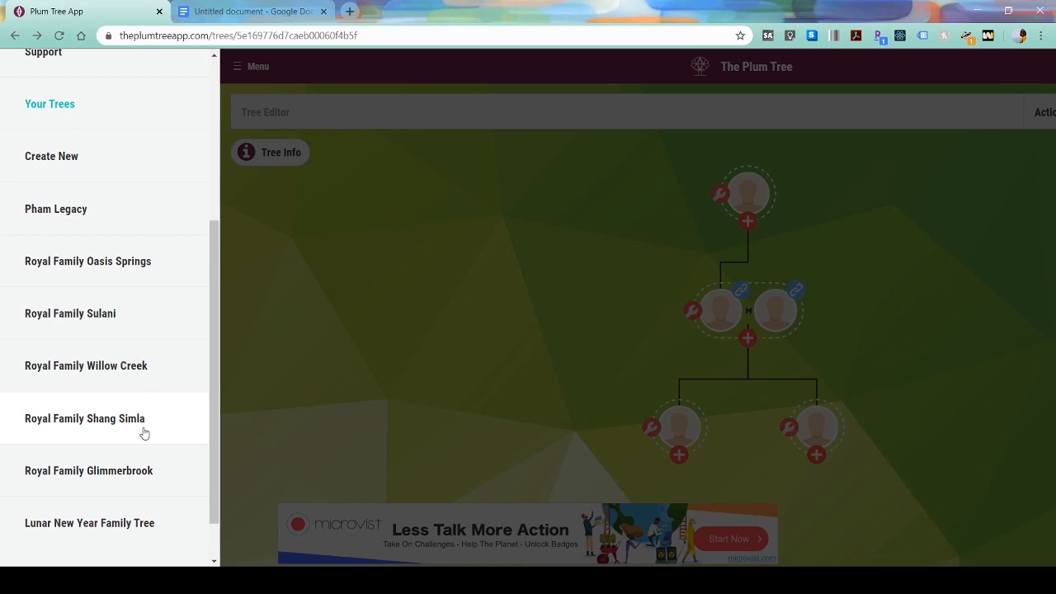
left_click(143, 430)
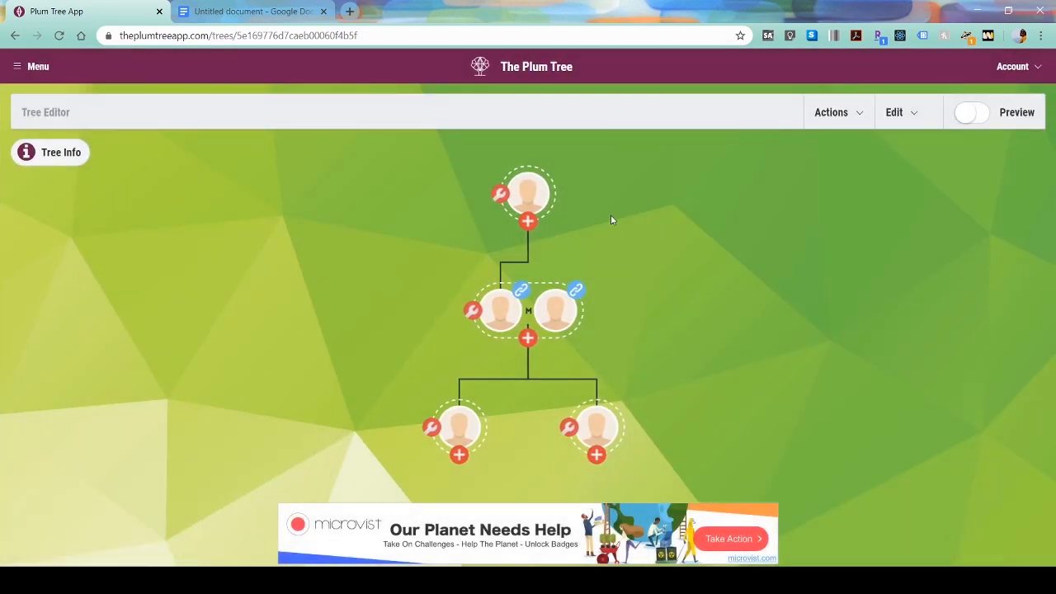
left_click(14, 67)
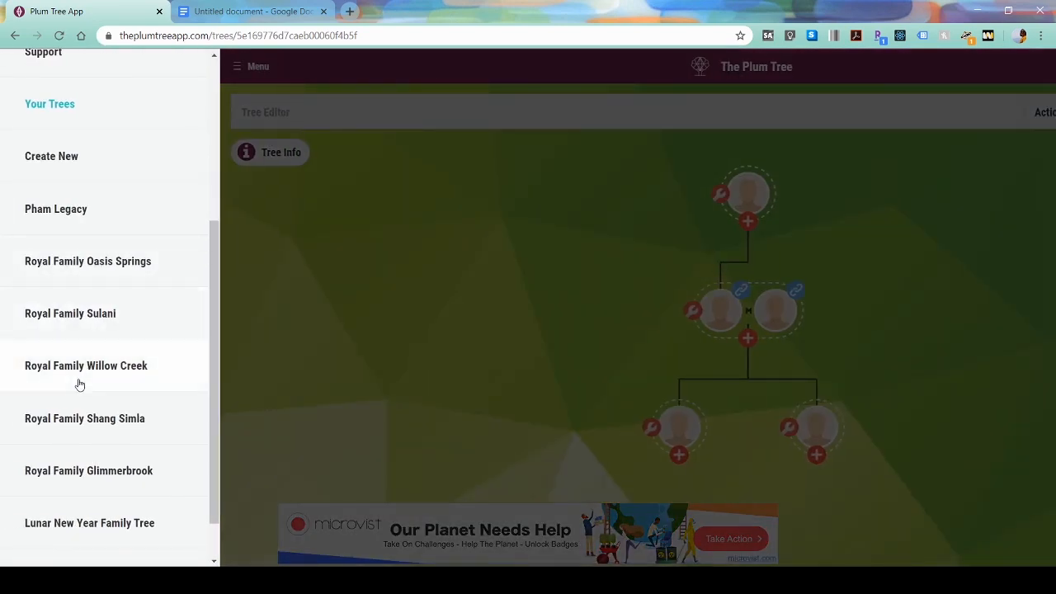
left_click(86, 329)
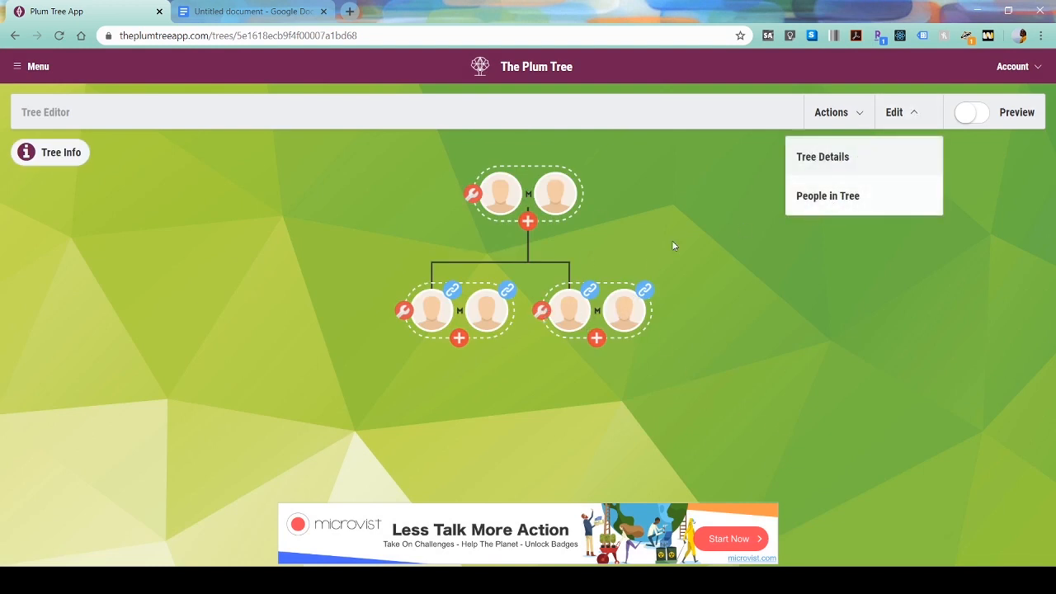
- Delete the right-hand child couple's node and add a new child under the top couple
left_click(539, 310)
scroll(297, 226, "down", 2)
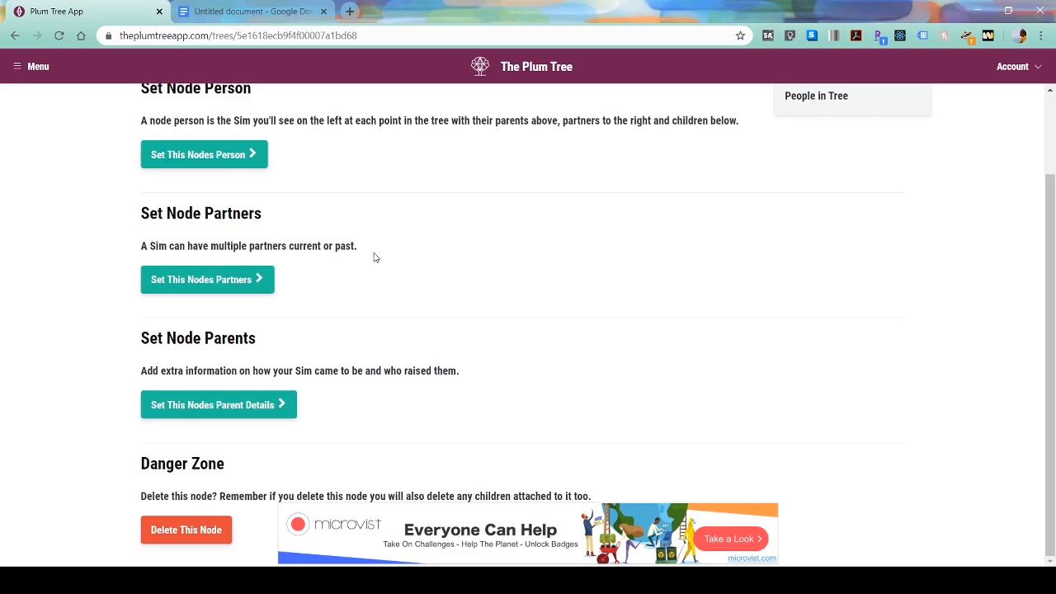
left_click(186, 529)
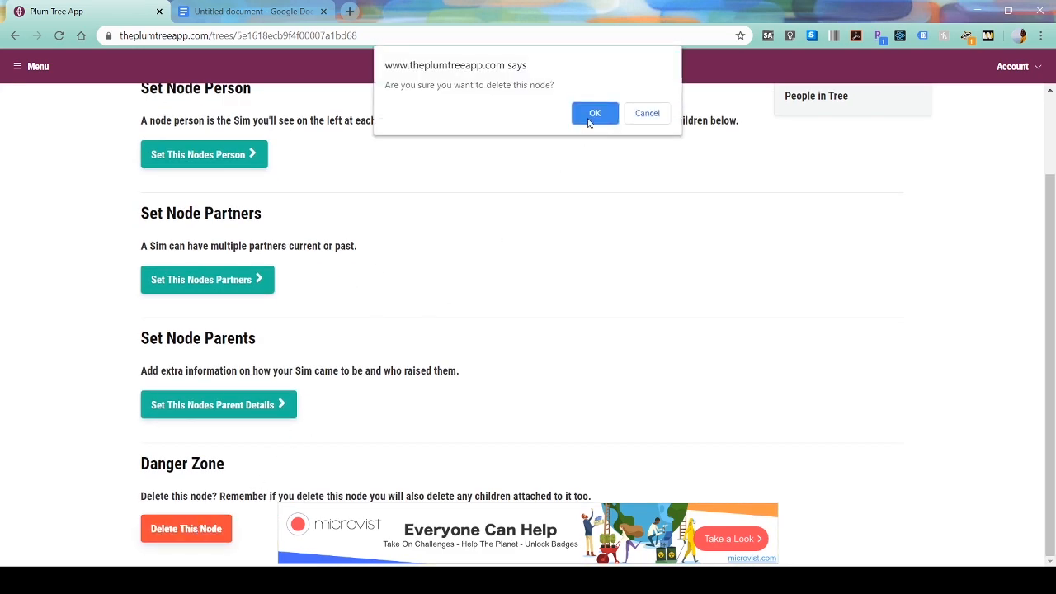
left_click(593, 116)
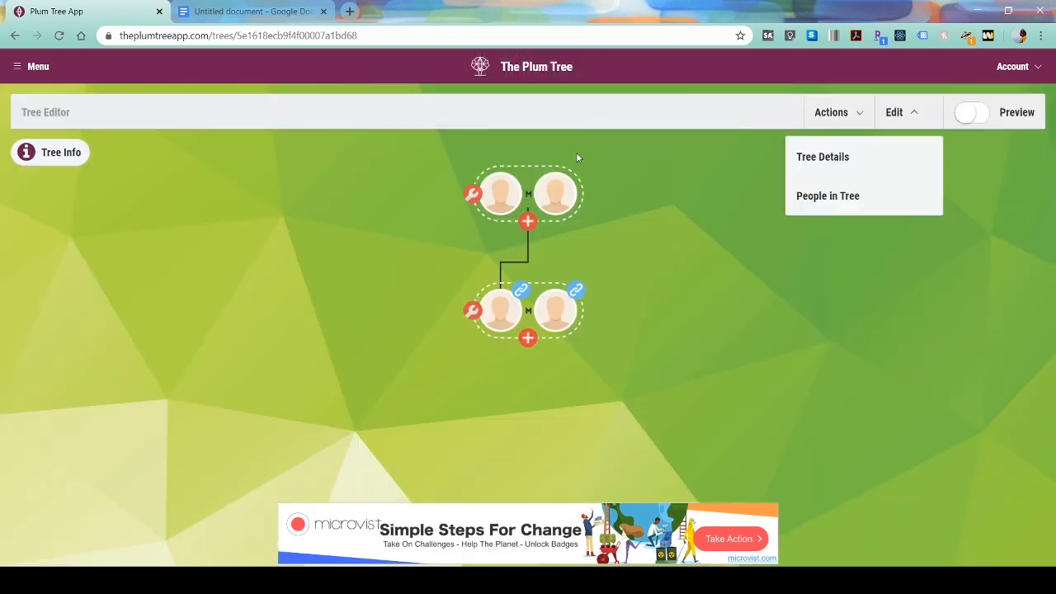
left_click(527, 221)
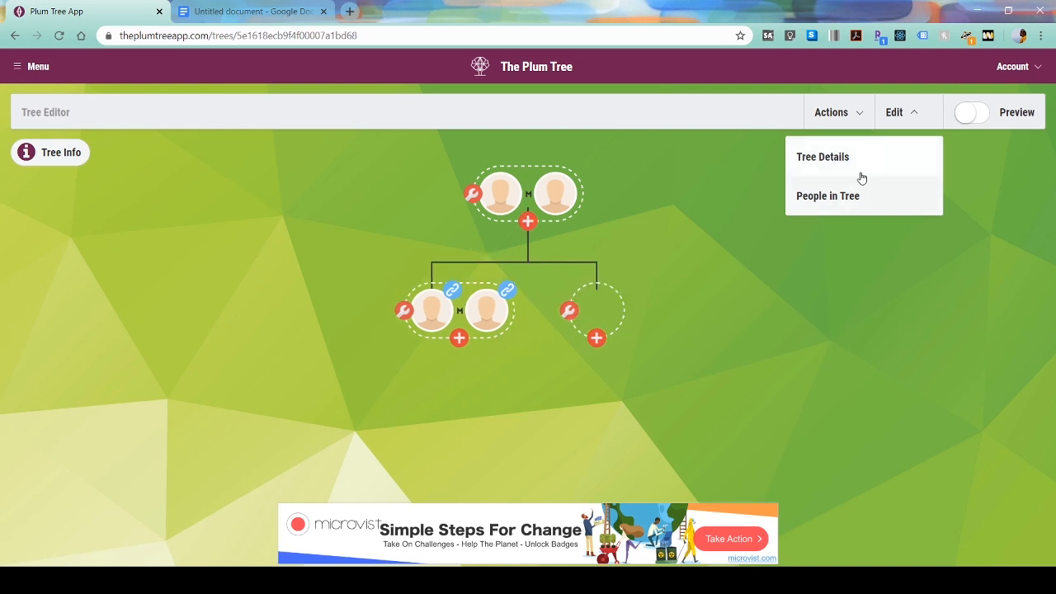
- Delete both duplicate Empress Nalani Shang entries from the Sulani tree's people list
left_click(873, 195)
scroll(552, 250, "down", 4)
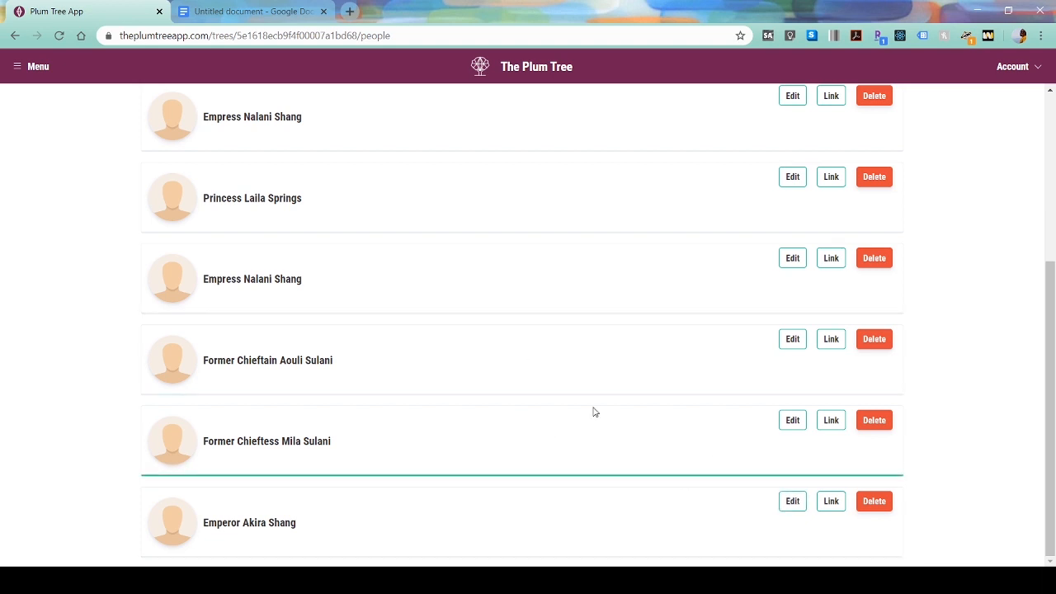
scroll(598, 396, "up", 1)
left_click(865, 330)
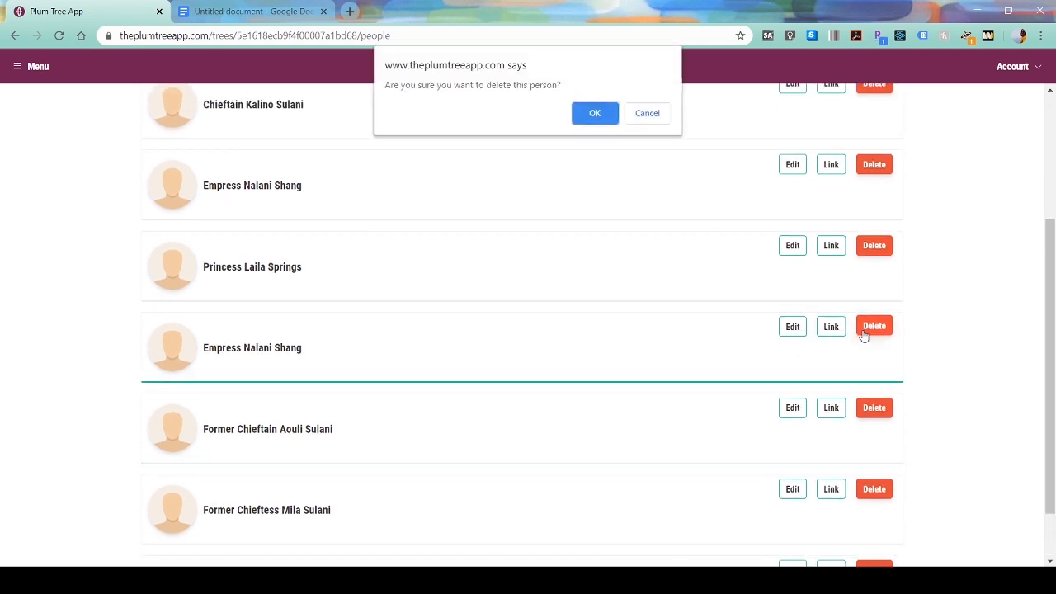
left_click(593, 112)
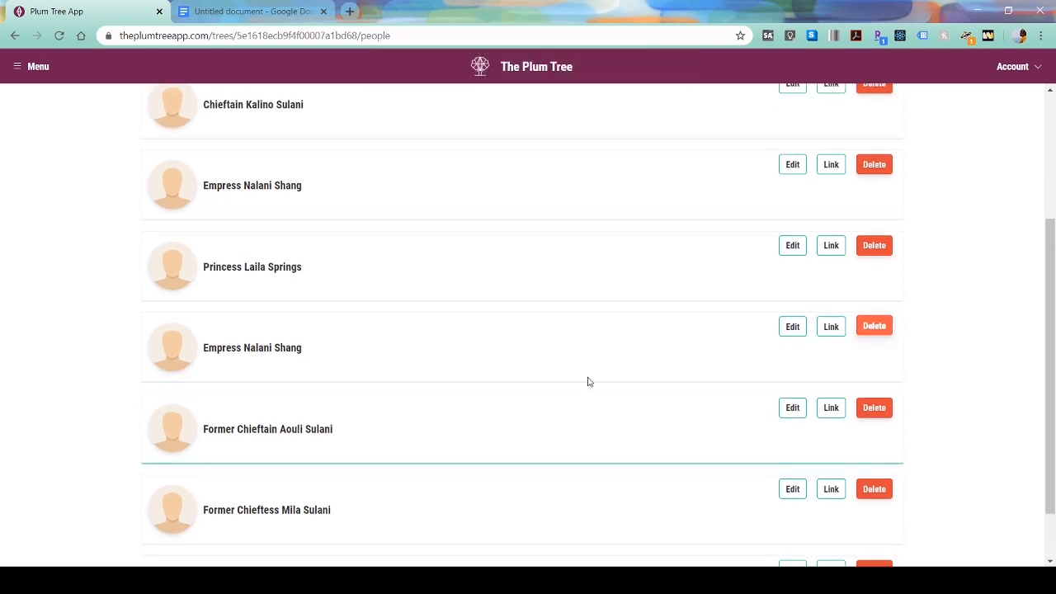
left_click(872, 165)
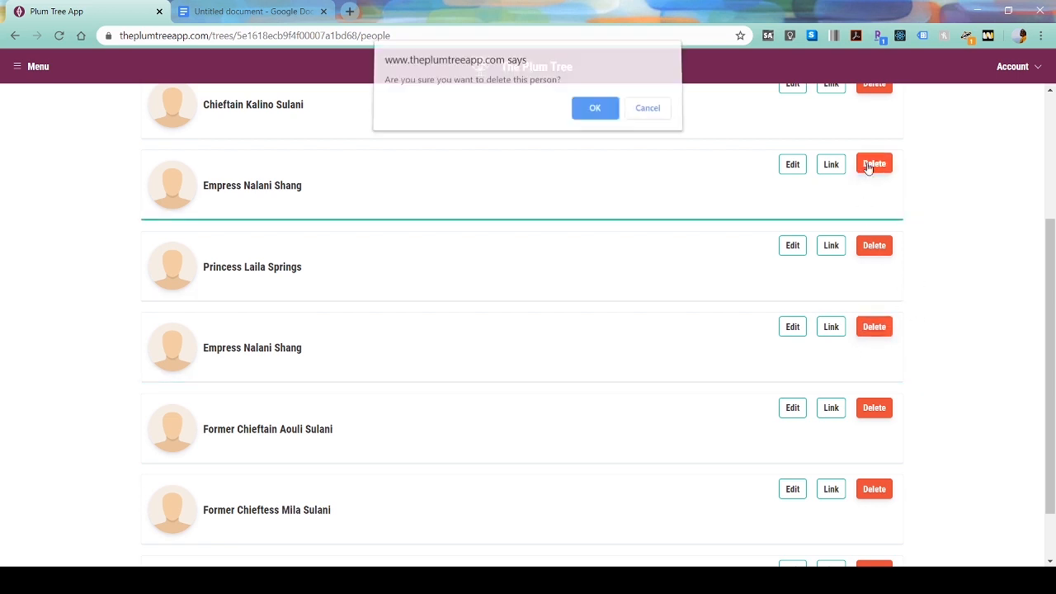
left_click(594, 114)
scroll(506, 278, "up", 4)
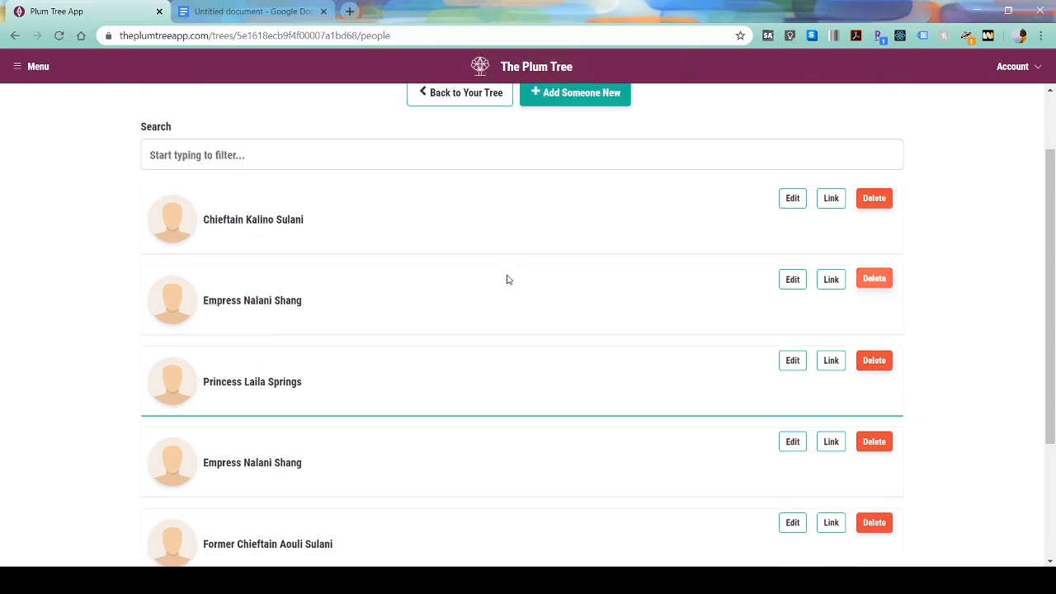
left_click(456, 177)
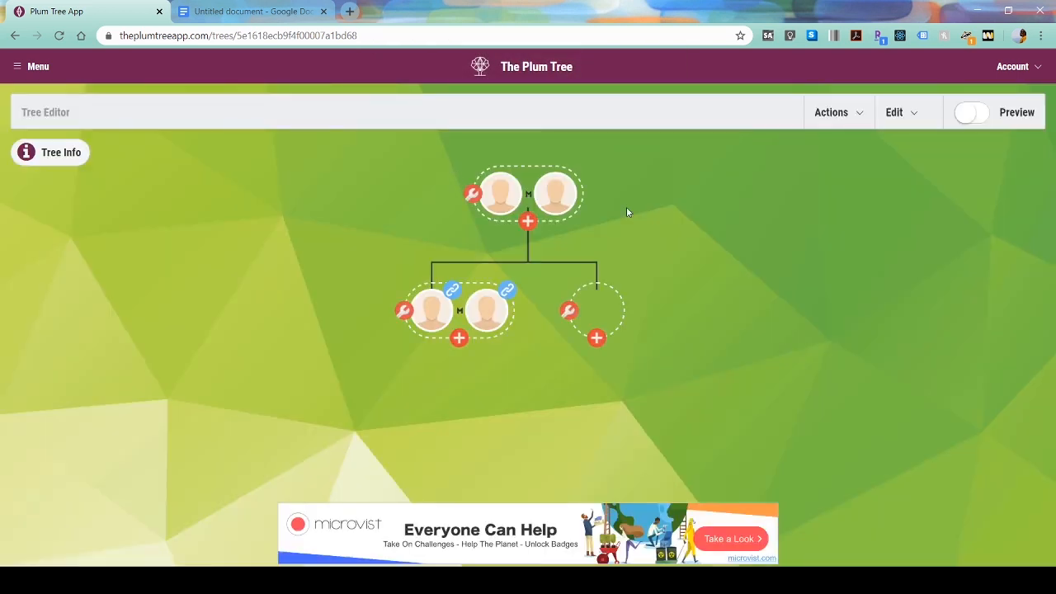
- Add a new person to the Sulani tree, entering Nalani Shang's first and last names
left_click(911, 112)
left_click(863, 195)
scroll(614, 216, "down", 2)
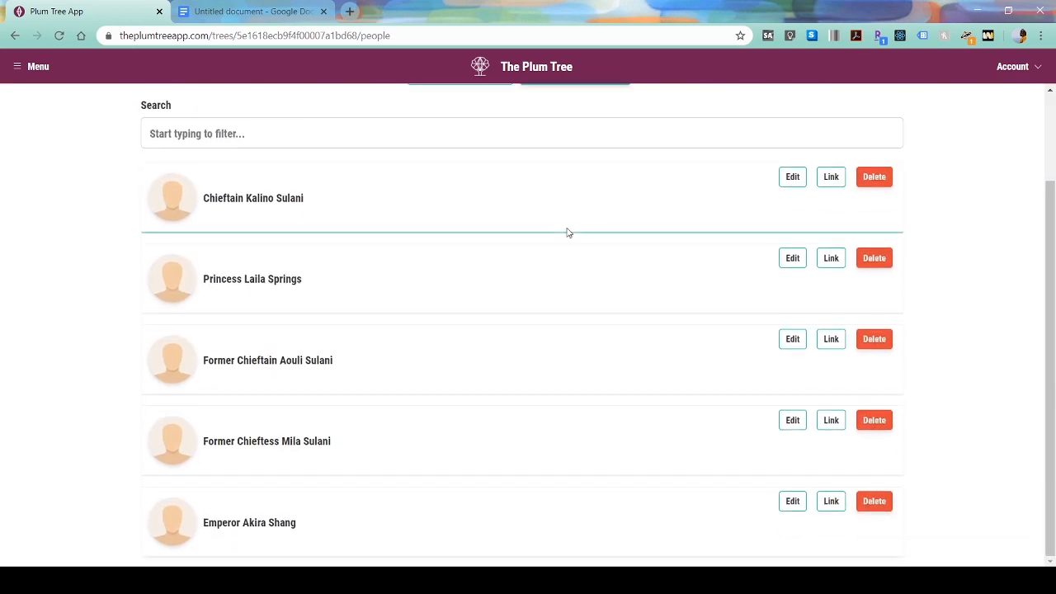
scroll(496, 269, "up", 3)
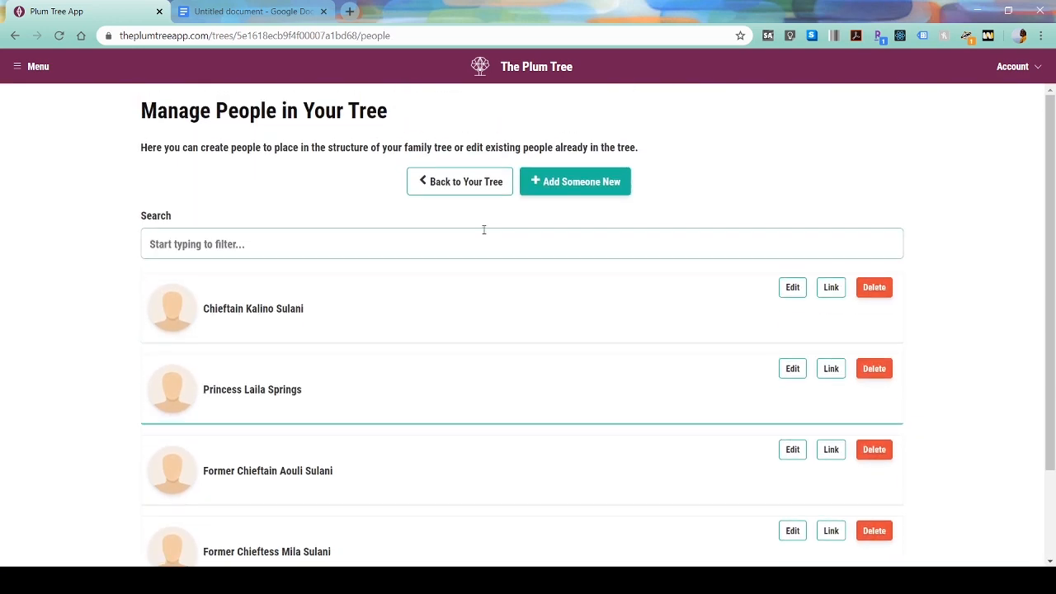
left_click(566, 186)
left_click(447, 257)
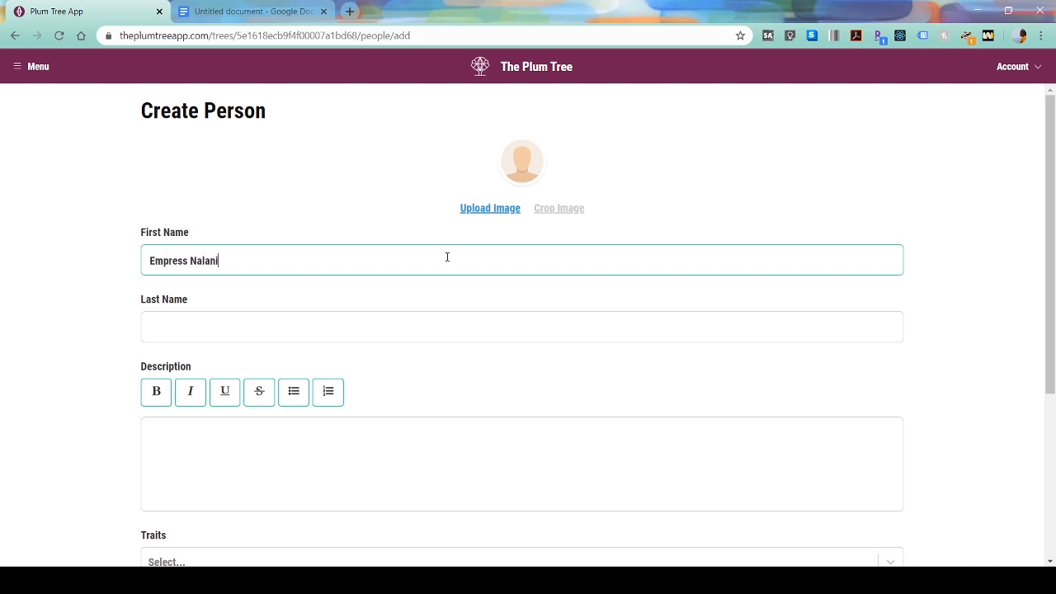
key("Tab")
type("S")
- Give her the description 'The current empress of Shang Simla', create her, and return to the tree
left_click(310, 454)
type("The current empress of Shang Simla")
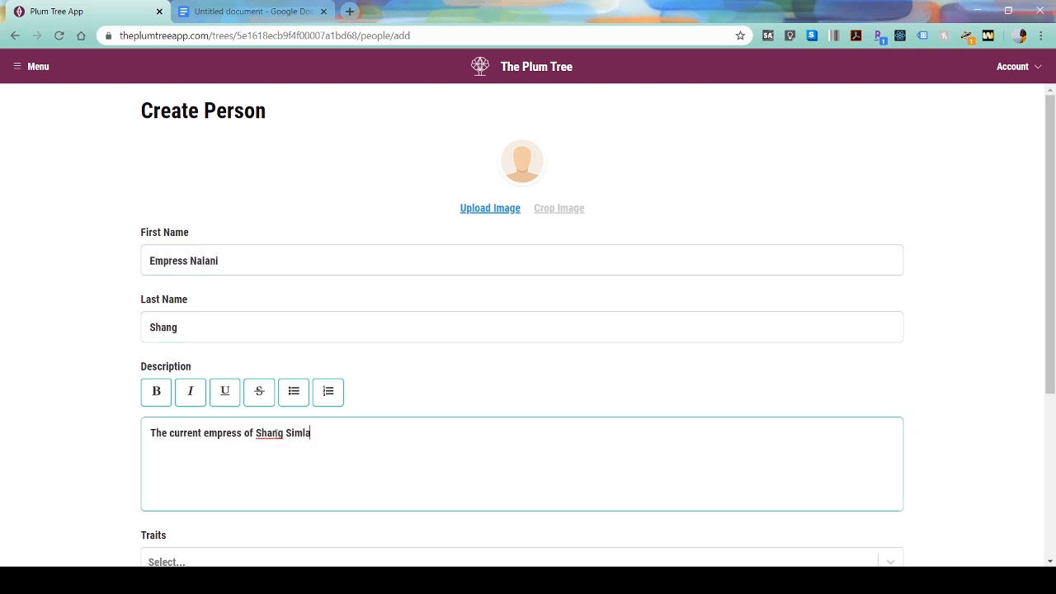
scroll(319, 476, "down", 3)
left_click(242, 537)
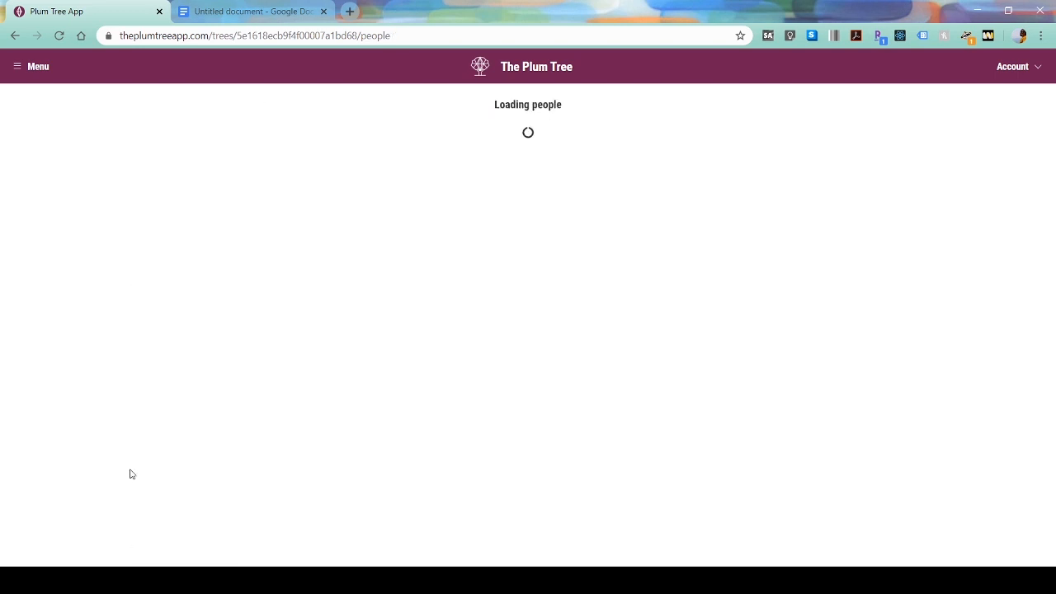
scroll(541, 230, "down", 3)
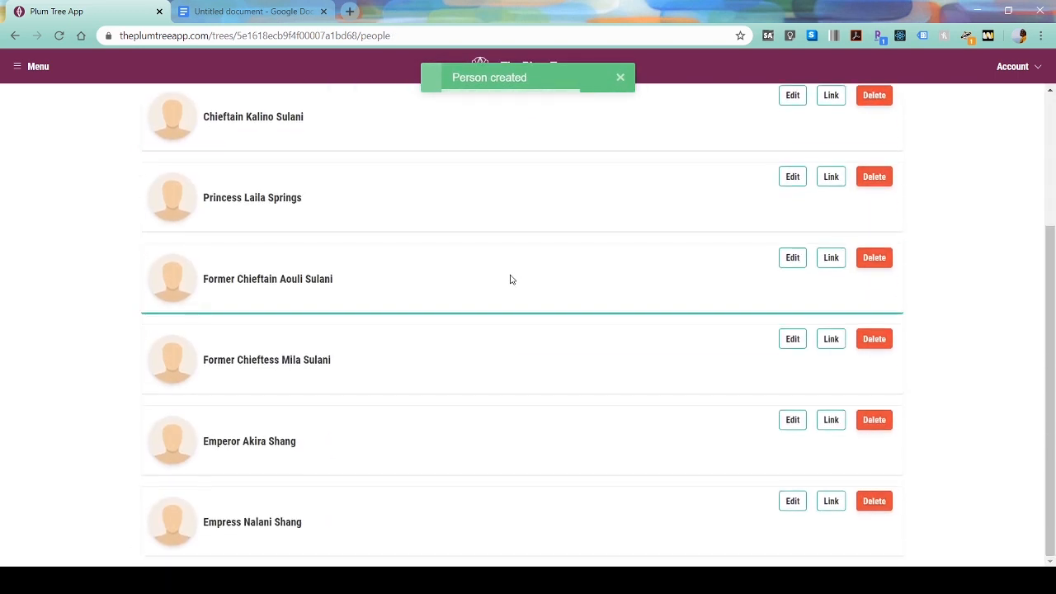
scroll(495, 248, "up", 5)
left_click(476, 189)
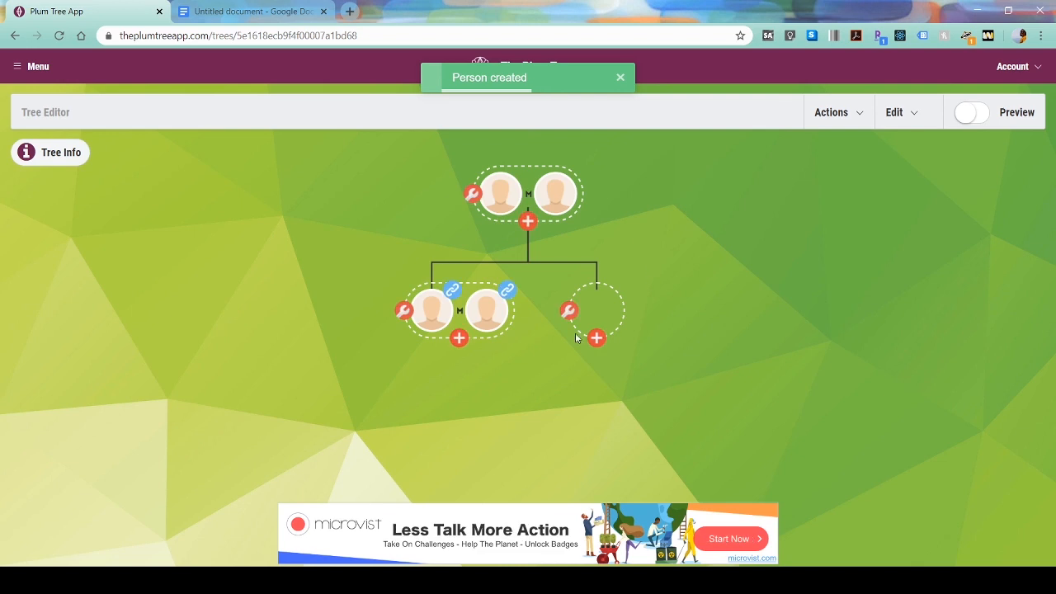
- Set Empress Nalani Shang as the empty child node's person
left_click(571, 311)
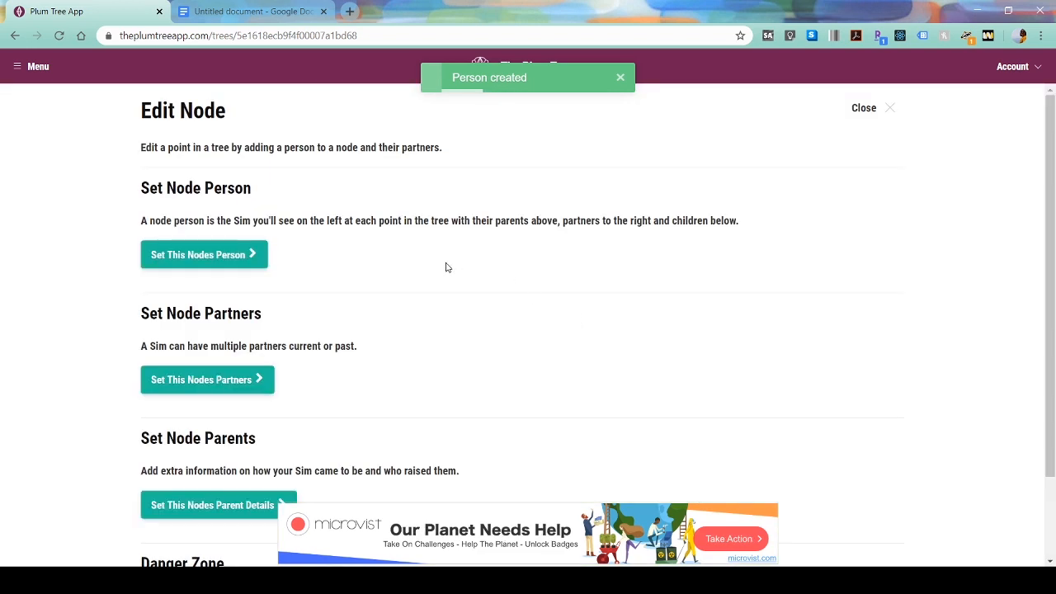
left_click(254, 252)
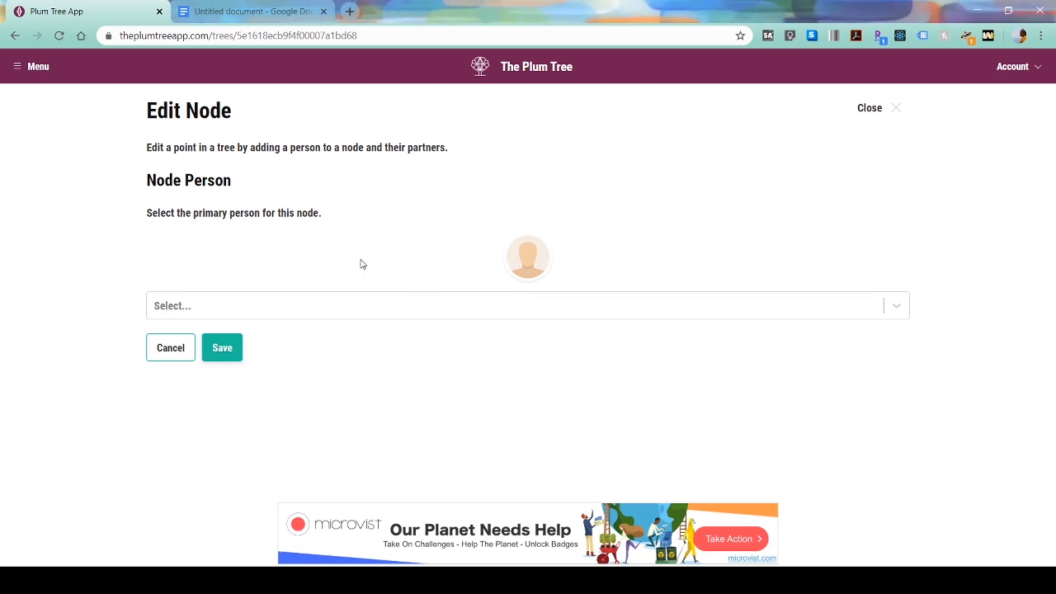
left_click(294, 305)
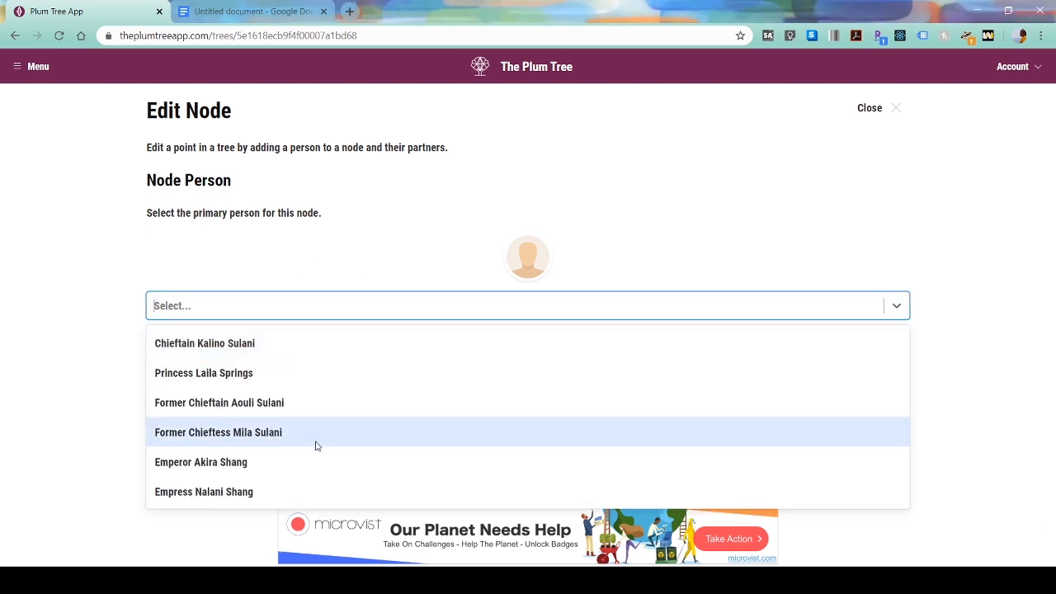
left_click(295, 492)
left_click(231, 349)
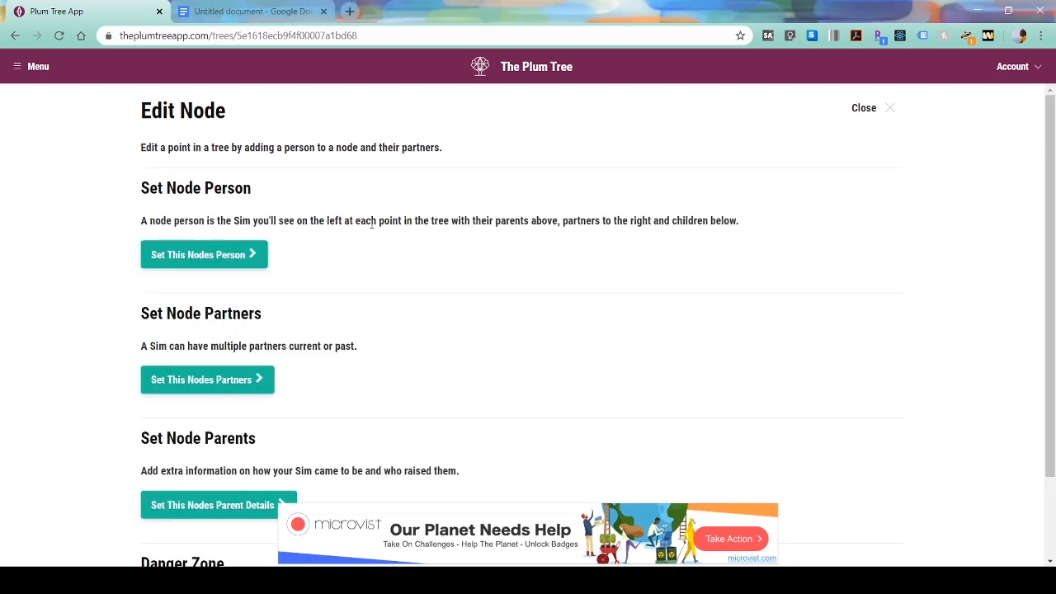
- Add Emperor Akira Shang as her married partner and close the node editor
left_click(224, 380)
left_click(203, 246)
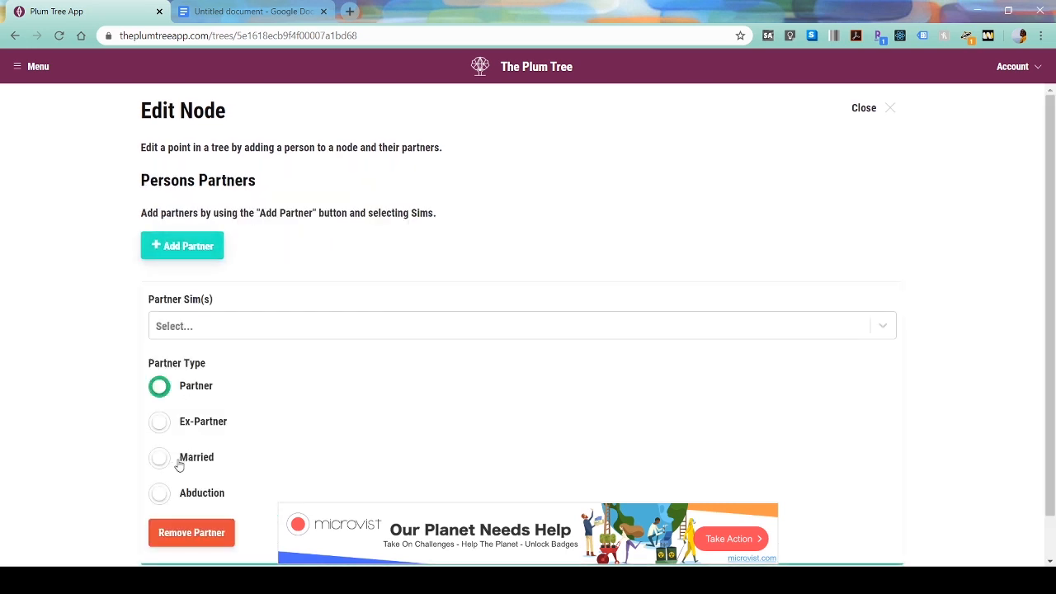
left_click(198, 327)
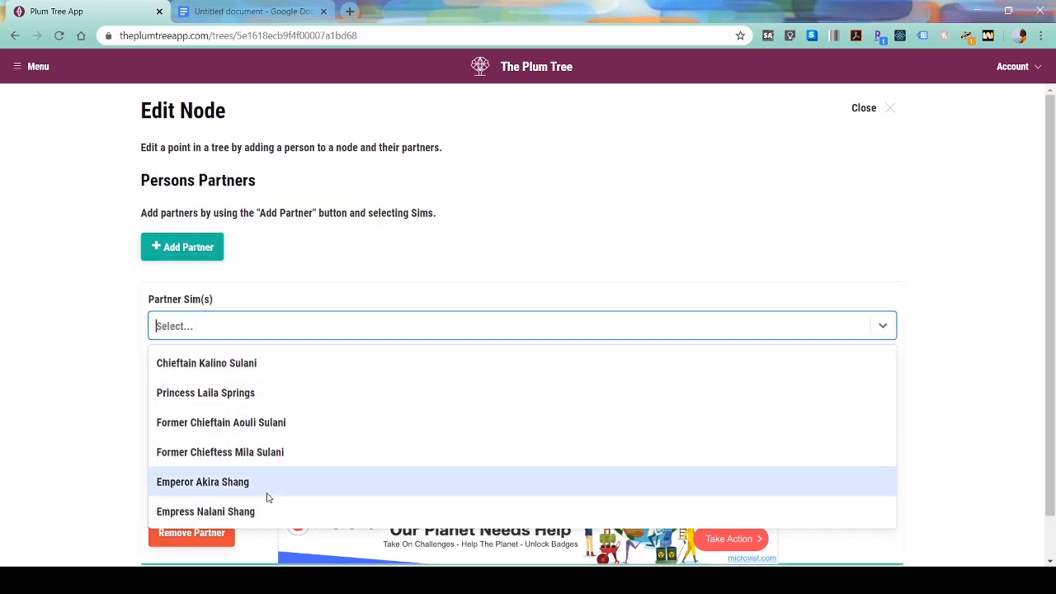
left_click(253, 484)
left_click(228, 335)
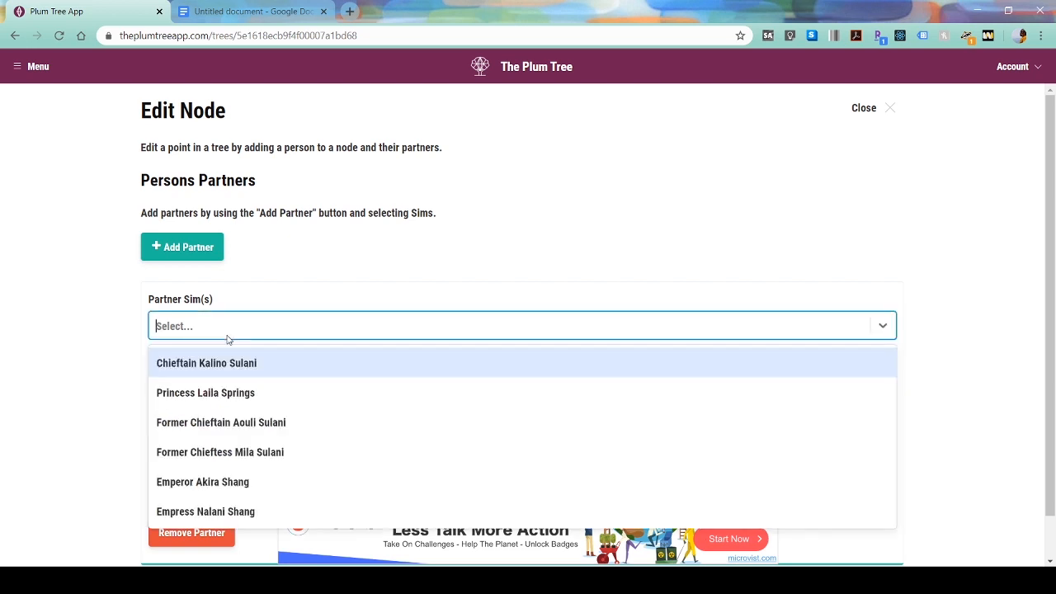
left_click(245, 484)
scroll(234, 363, "down", 1)
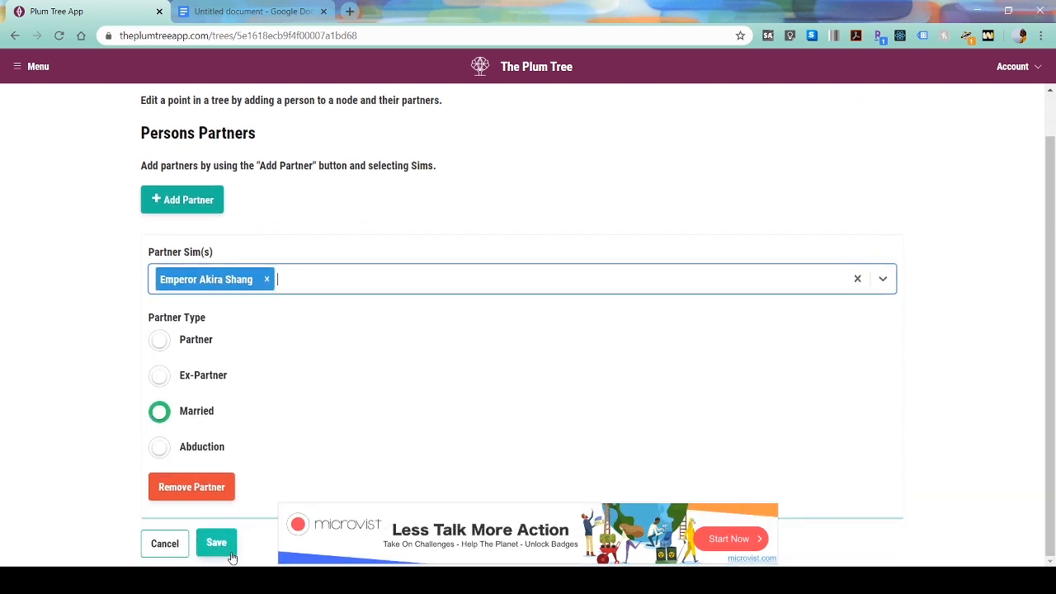
left_click(232, 557)
scroll(288, 255, "up", 1)
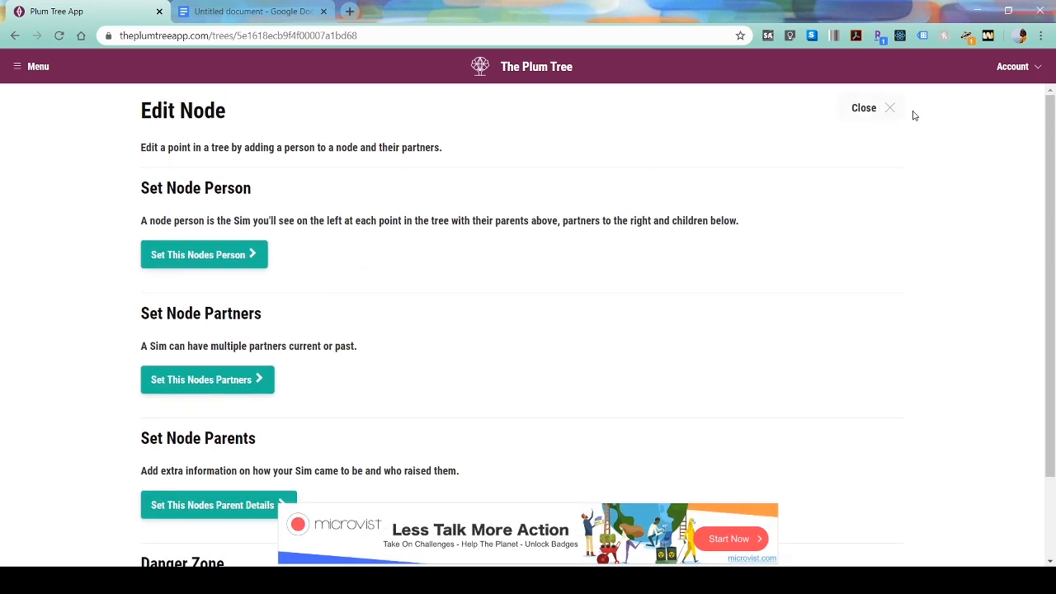
left_click(882, 117)
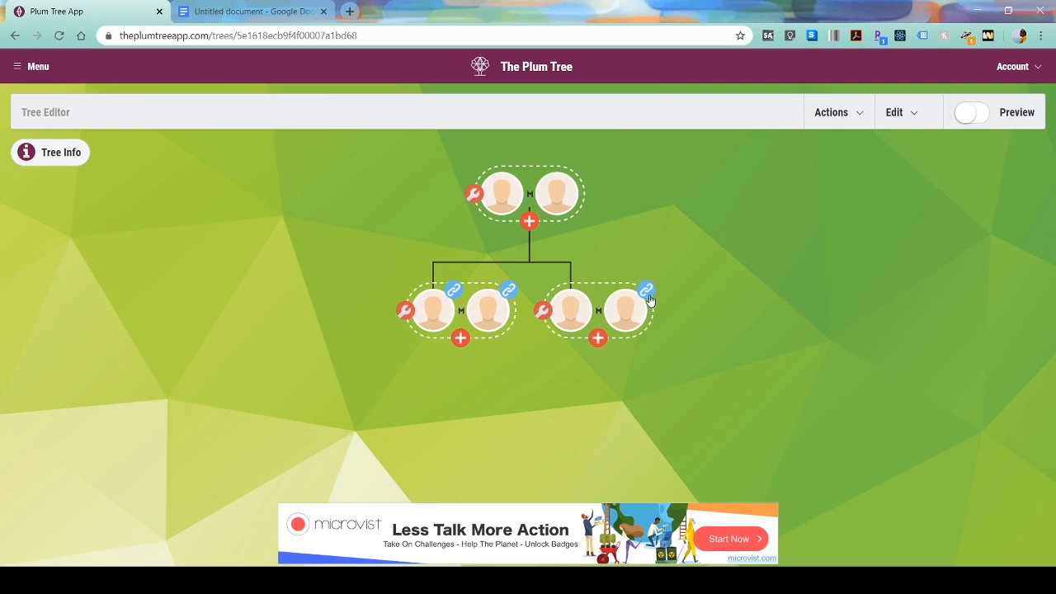
- Copy Nalani's new Sulani Tree Id and Person Id over her old Sulani lines in the notes
mouse_move(648, 298)
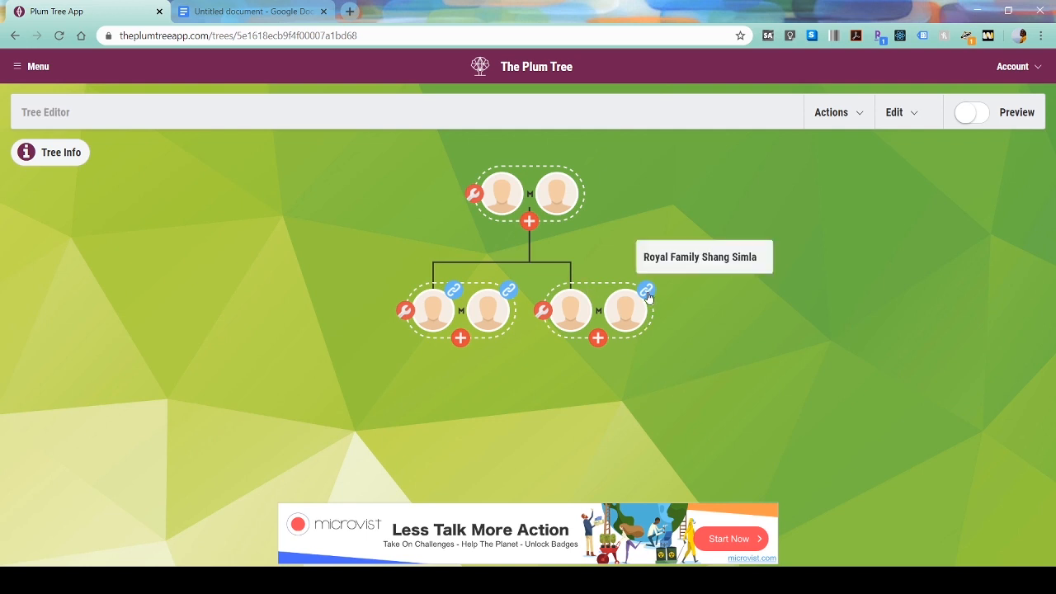
left_click(575, 314)
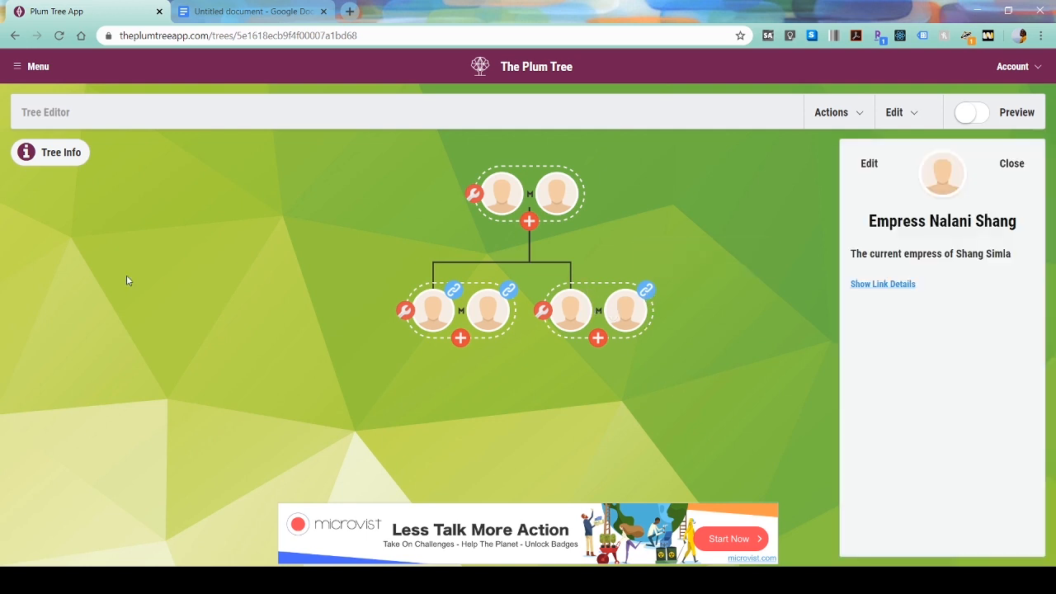
left_click(898, 285)
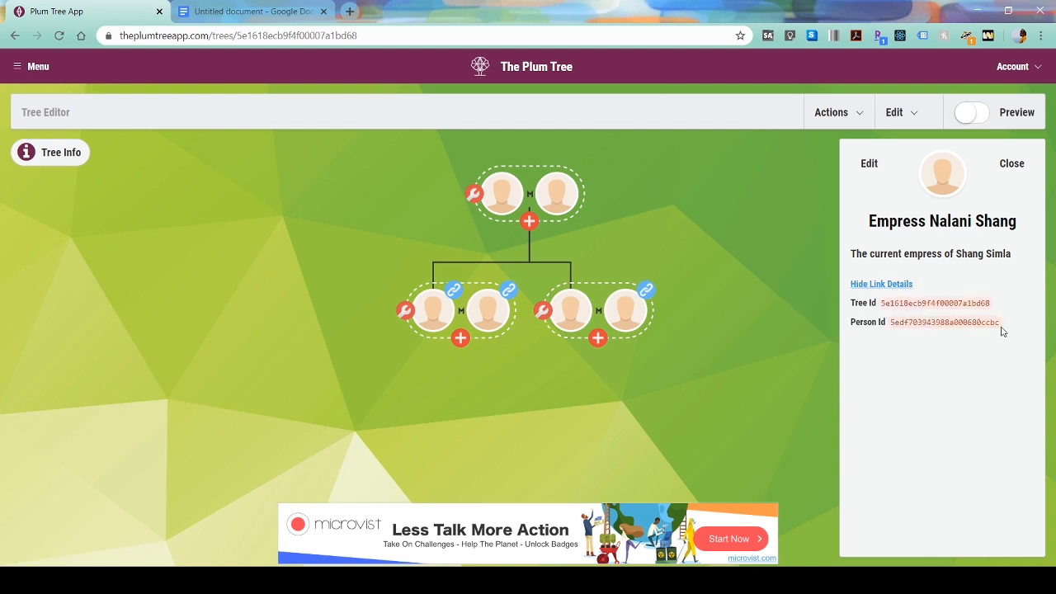
left_click_drag(1003, 330, 844, 314)
key("ctrl+c")
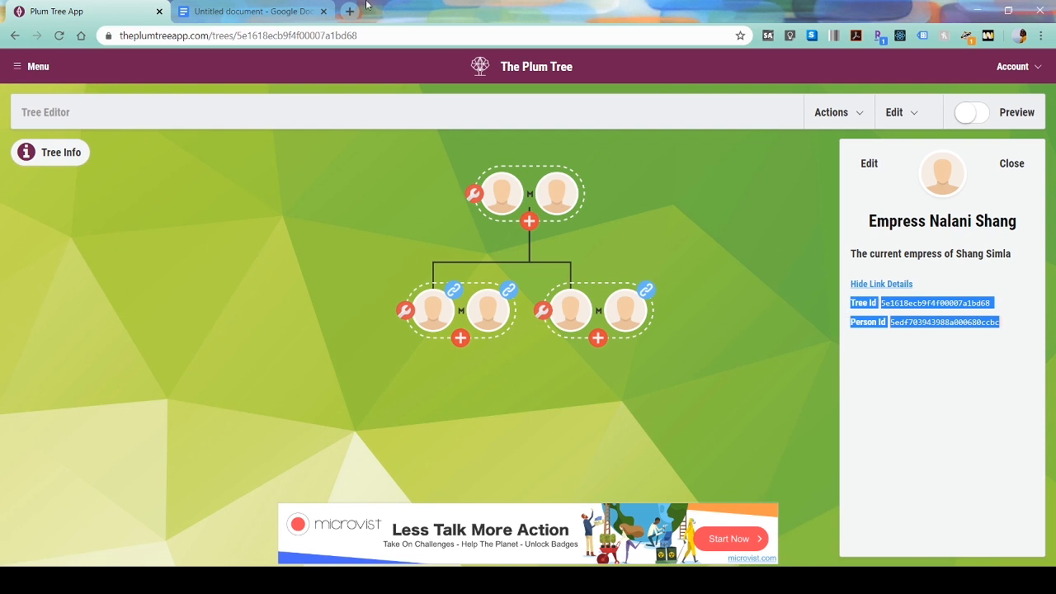
left_click(248, 12)
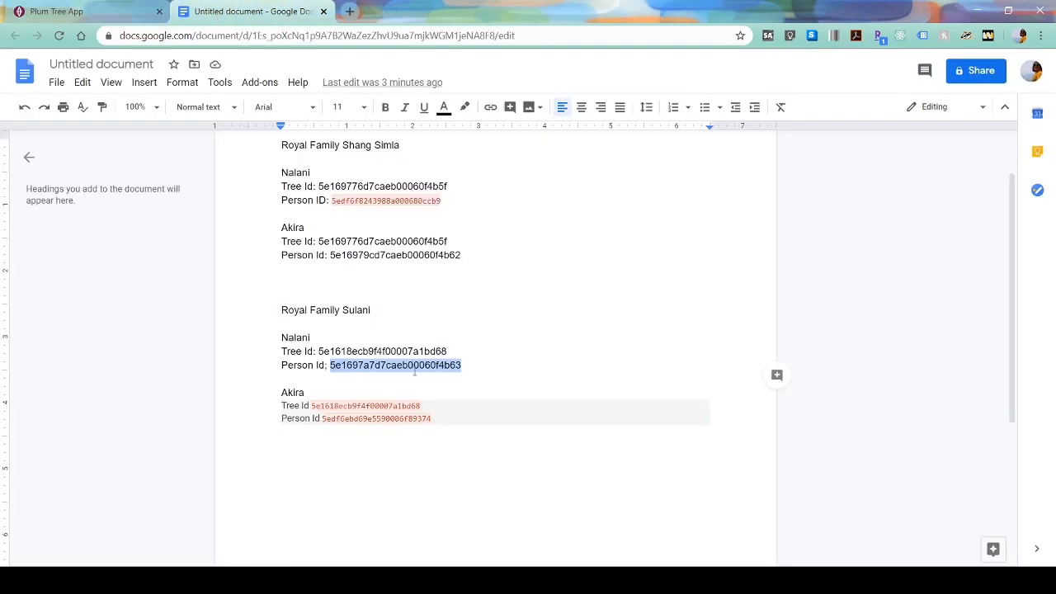
left_click(483, 353)
left_click_drag(476, 365, 266, 353)
key("ctrl+v")
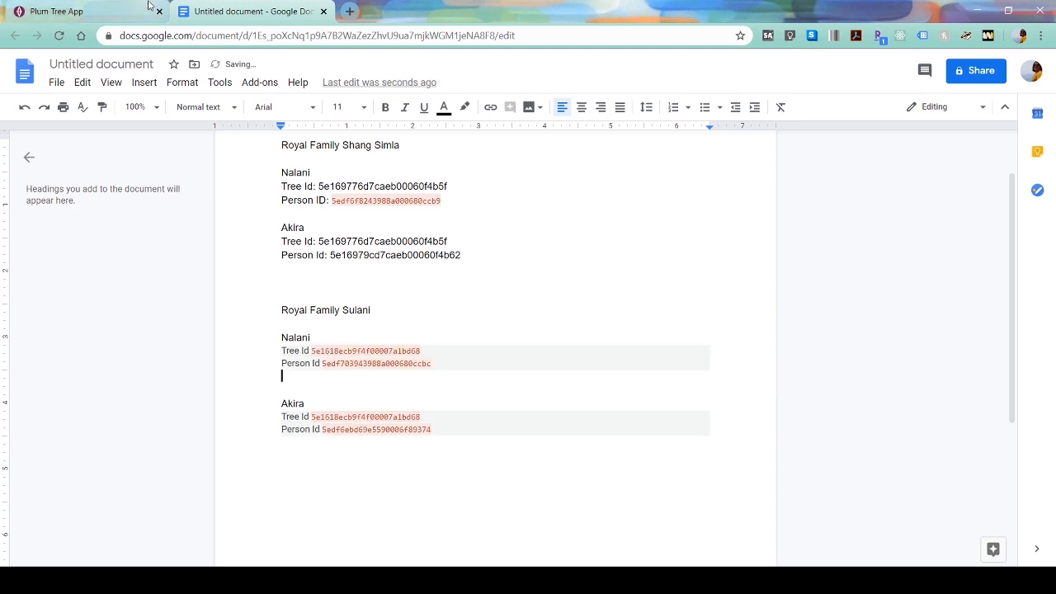
left_click(139, 6)
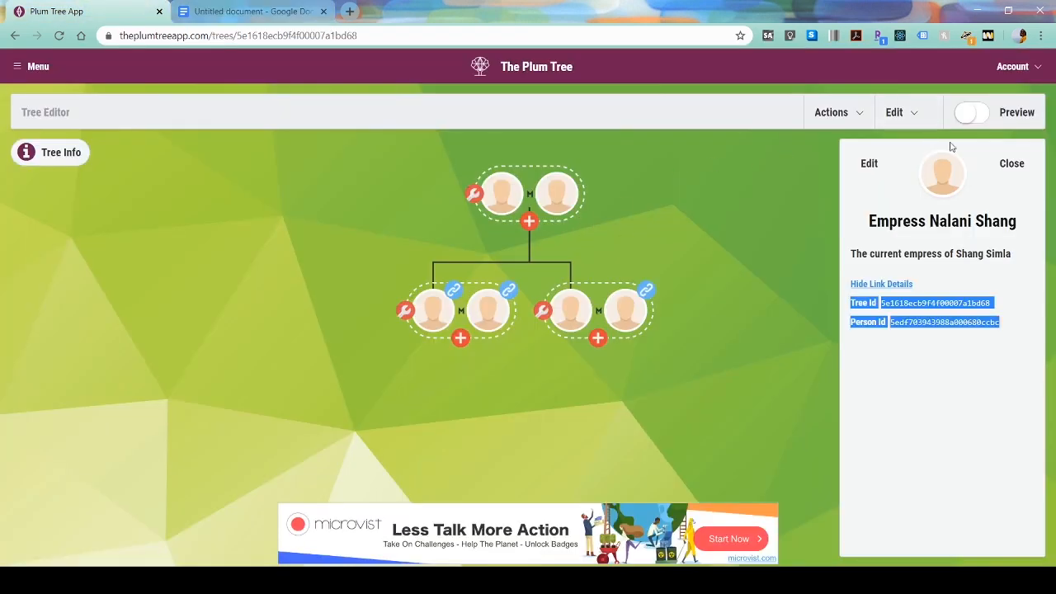
left_click(1011, 164)
left_click(895, 112)
- Start a link for Empress Nalani Shang titled 'Royal Family Shang Simla'
left_click(828, 196)
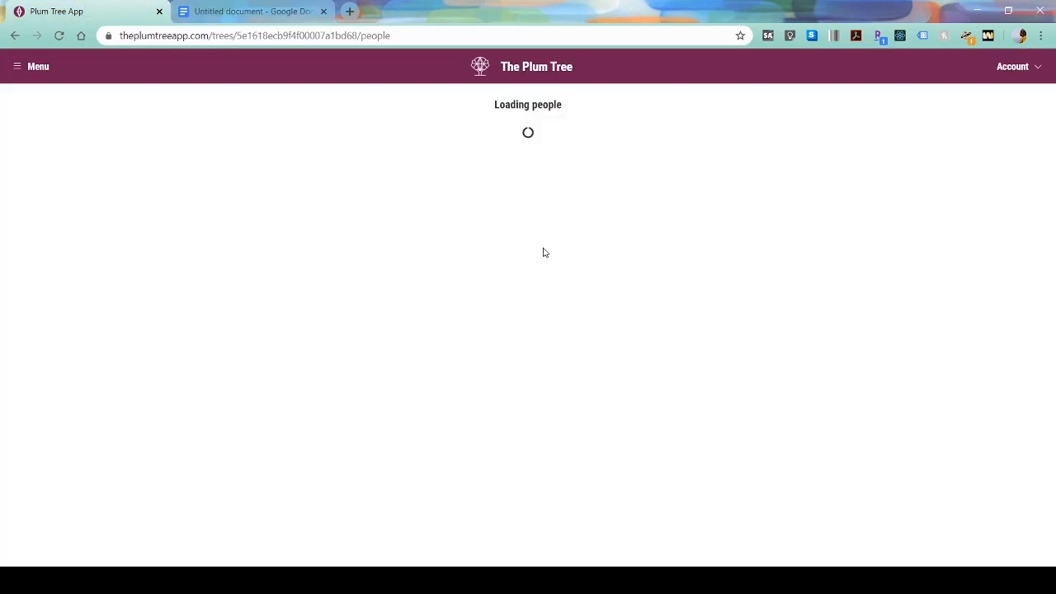
scroll(542, 248, "down", 2)
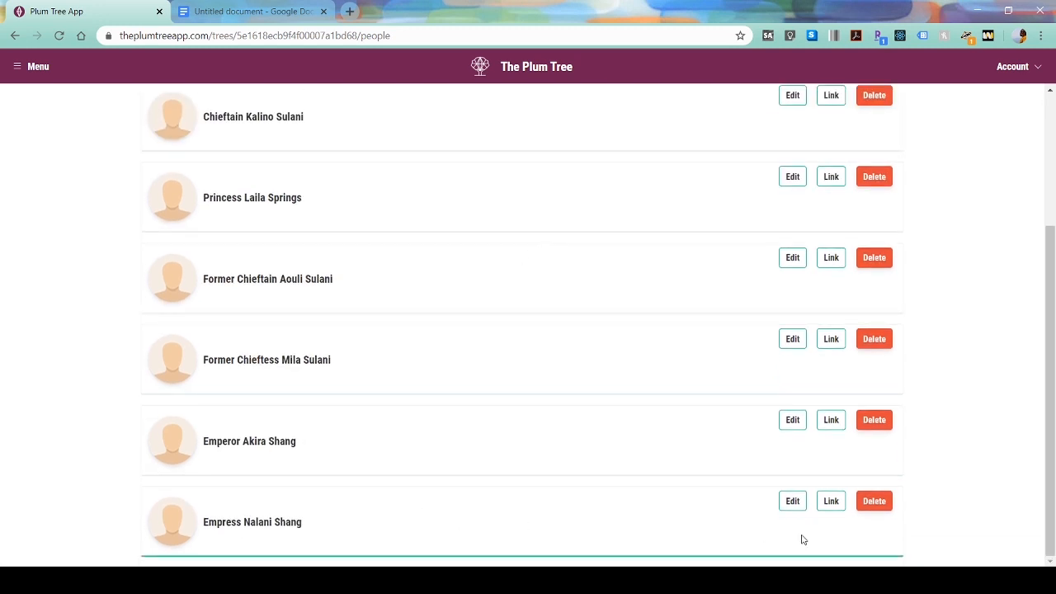
left_click(830, 505)
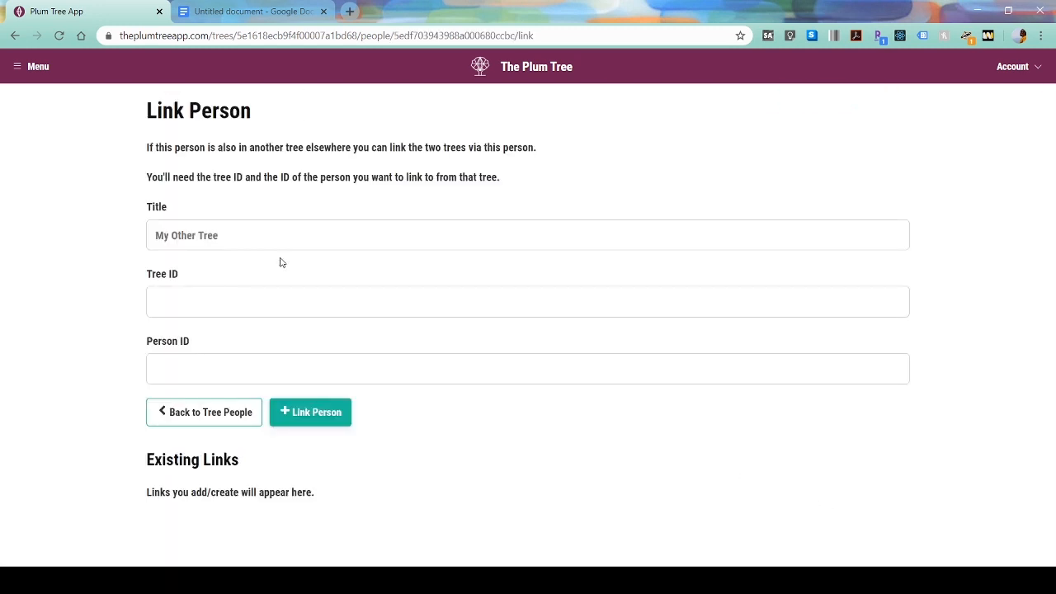
left_click(273, 243)
type("Royal Fami")
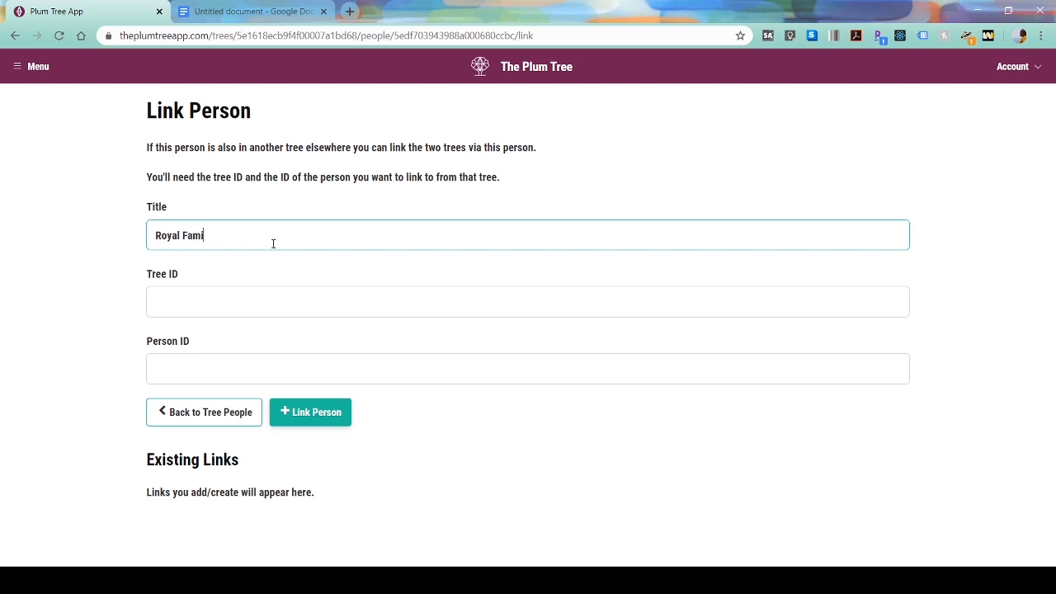
type("ly Shang Simla")
key("Tab")
- Paste Nalani's Shang Simla Tree Id from the notes into the link form
left_click(177, 8)
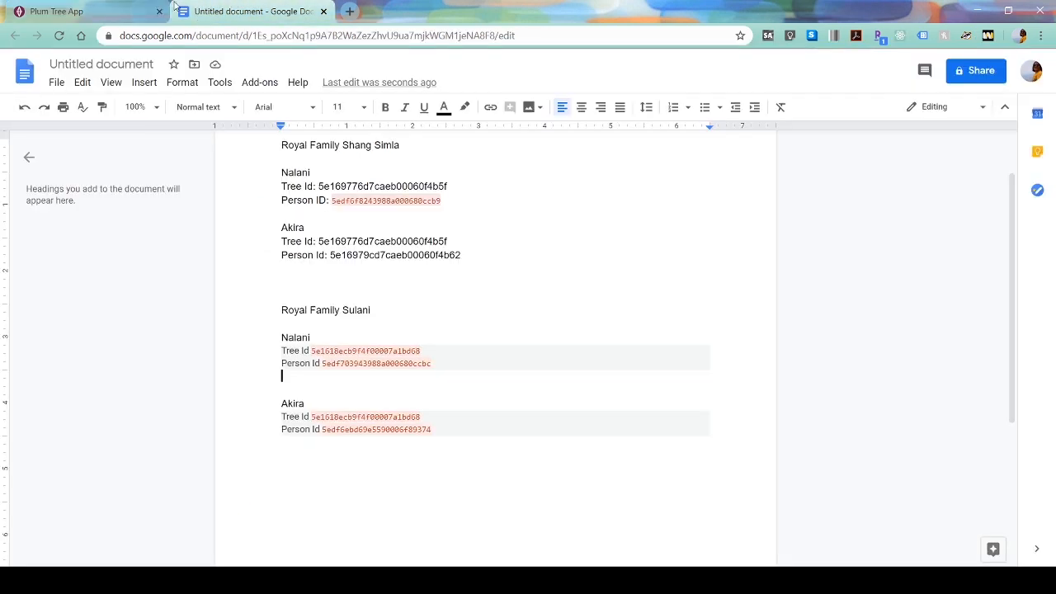
double_click(365, 351)
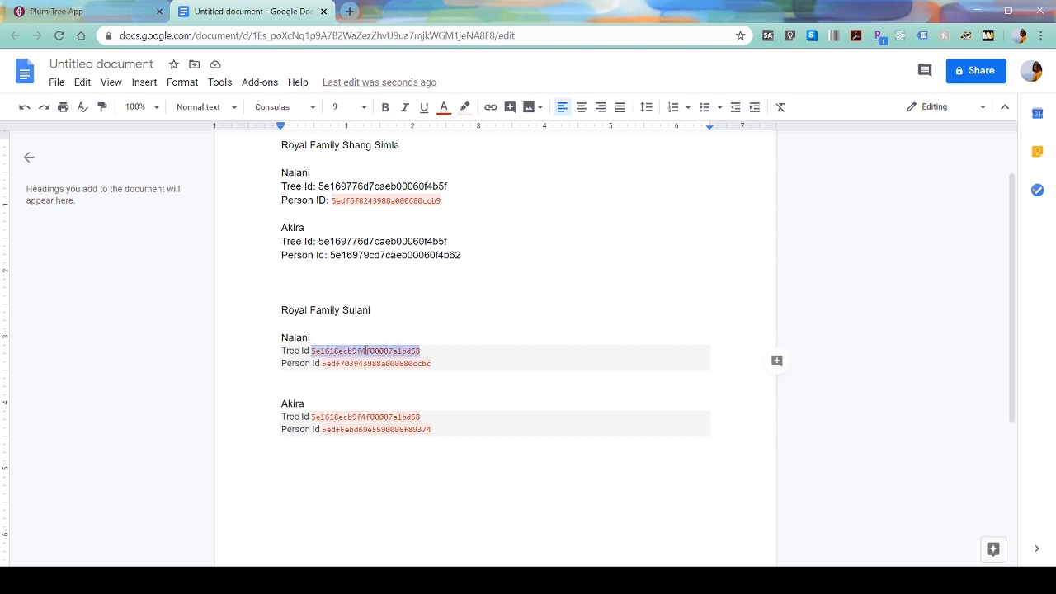
left_click(368, 186)
double_click(368, 187)
key("ctrl+c")
left_click(56, 10)
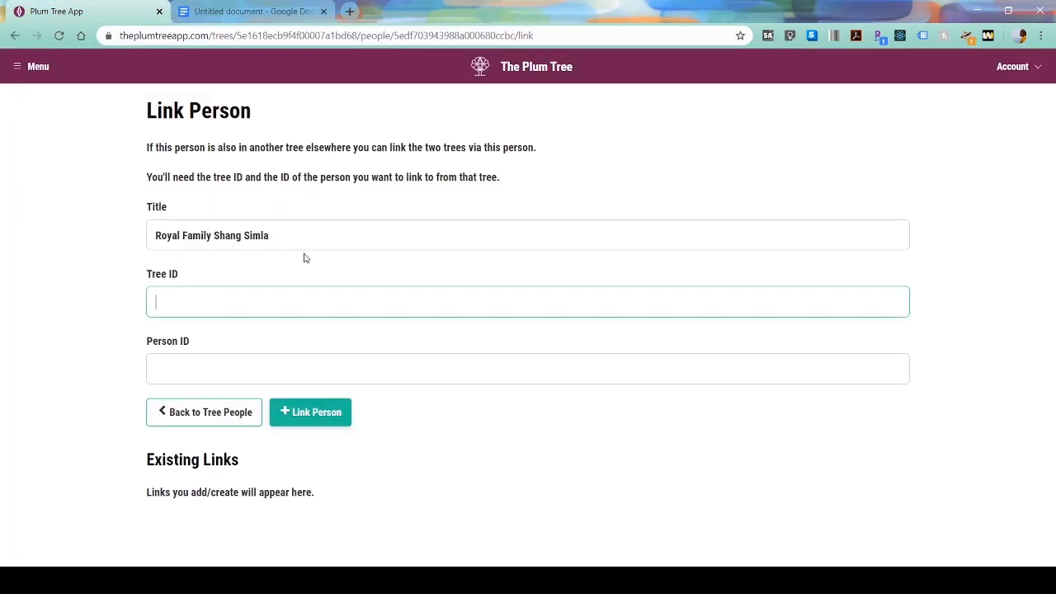
key("ctrl+v")
- Paste her Shang Simla Person Id, create the link, and return to the family tree
left_click(248, 10)
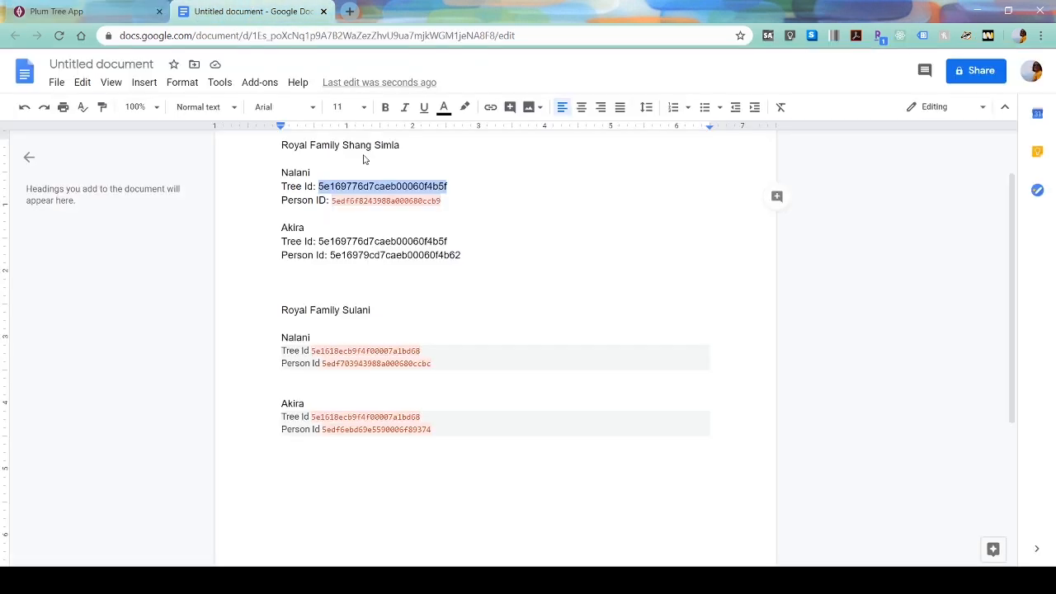
double_click(402, 201)
key("ctrl+c")
left_click(56, 11)
left_click(262, 378)
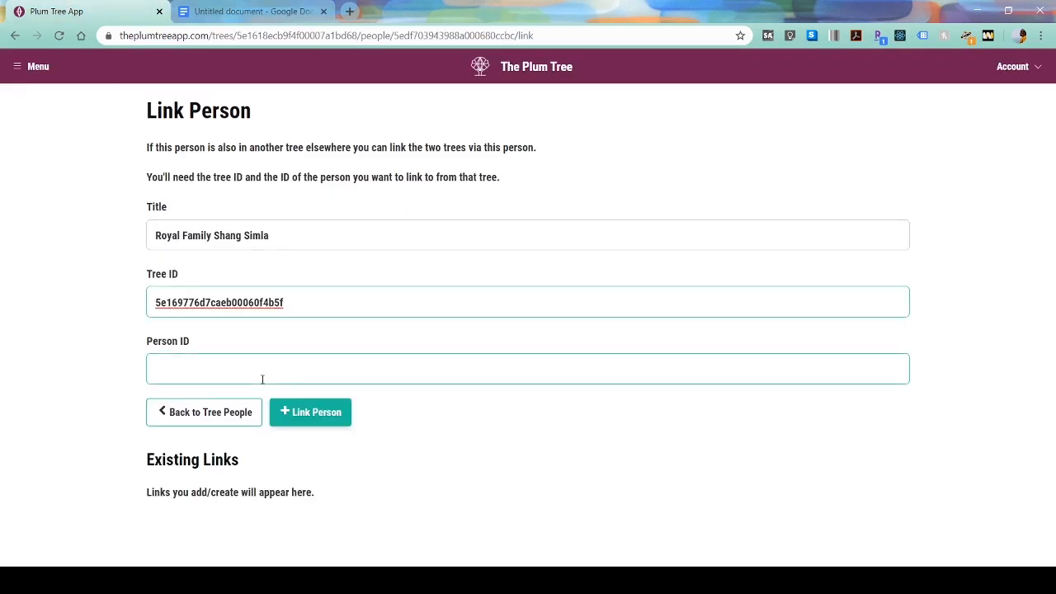
key("ctrl+v")
left_click(313, 420)
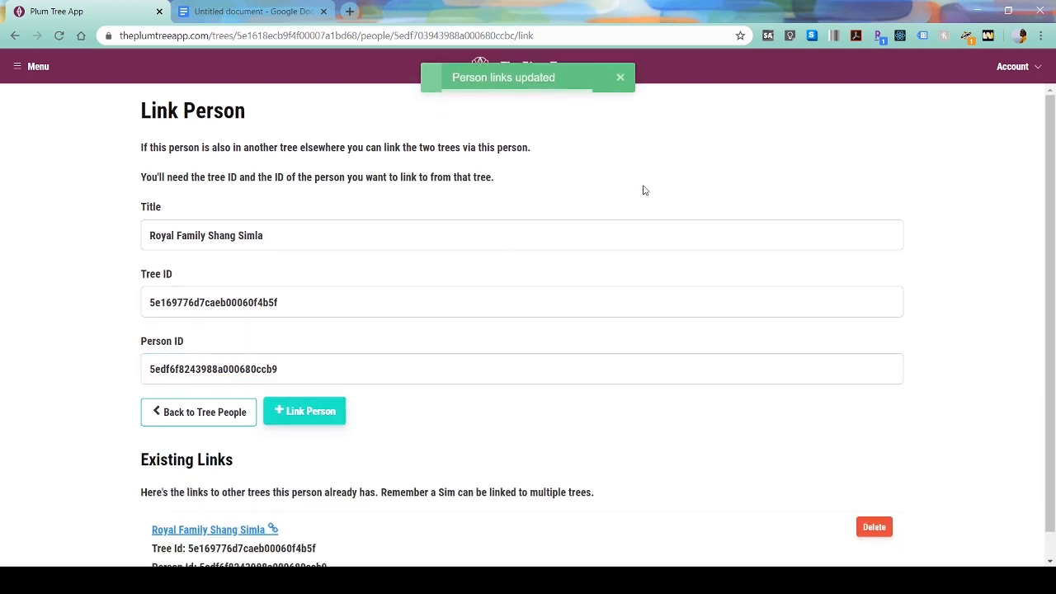
left_click(206, 415)
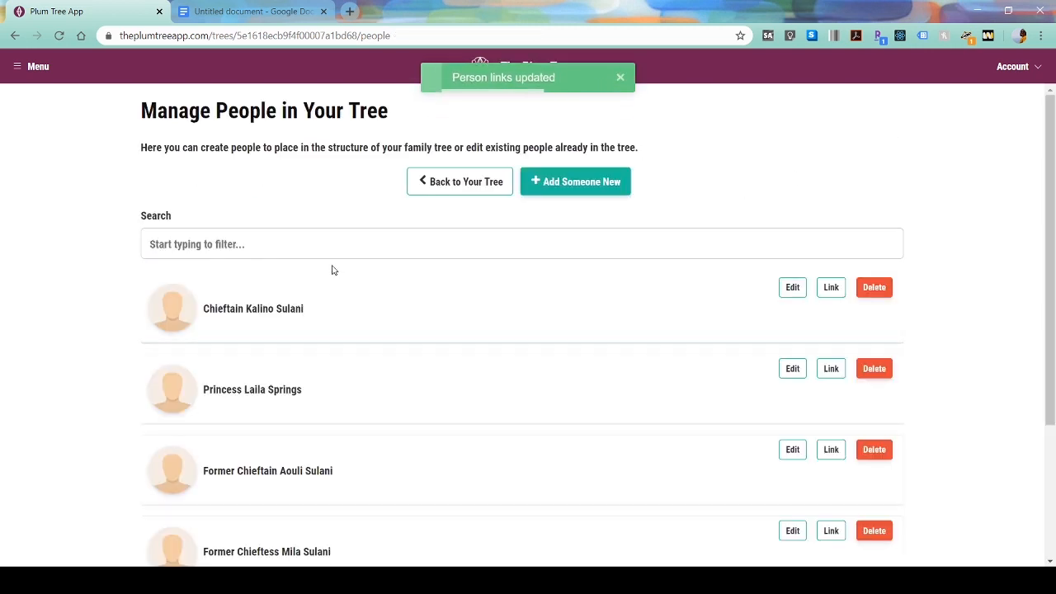
left_click(435, 188)
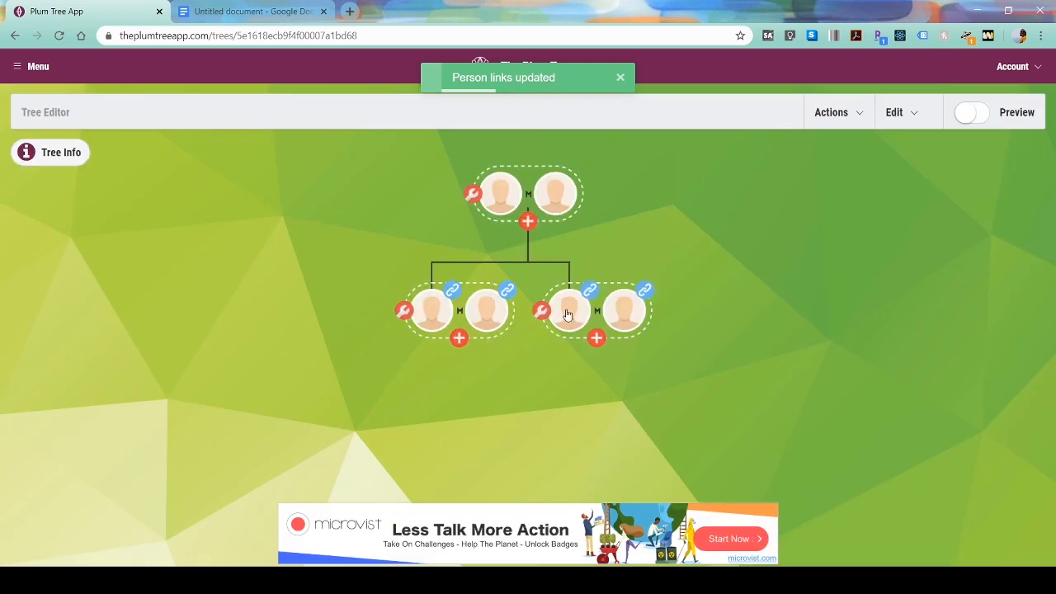
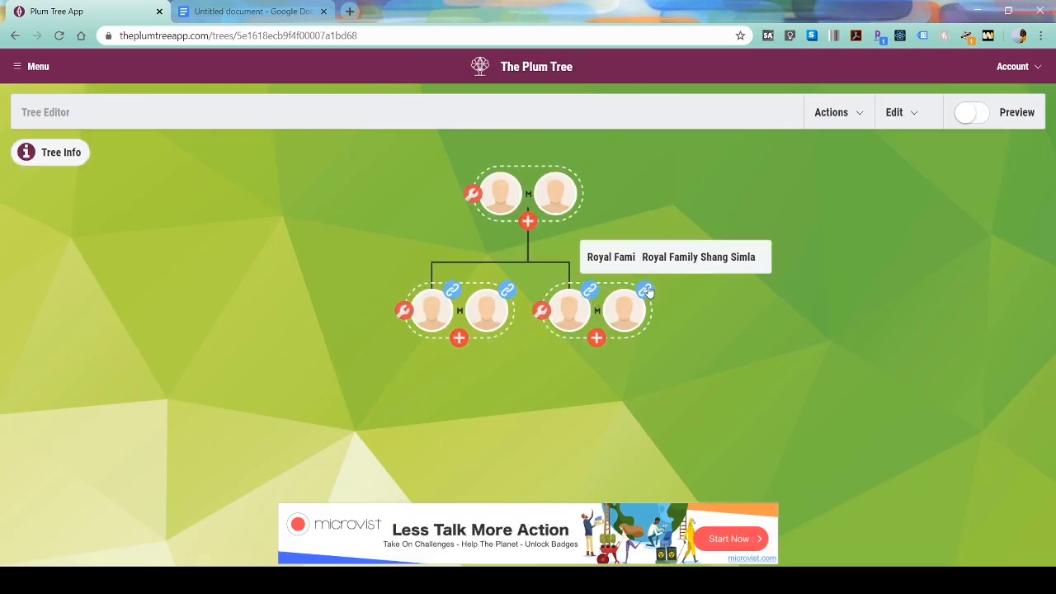
- Follow the Shang Simla link, read its tree info, and return to the Sulani editor
left_click(633, 264)
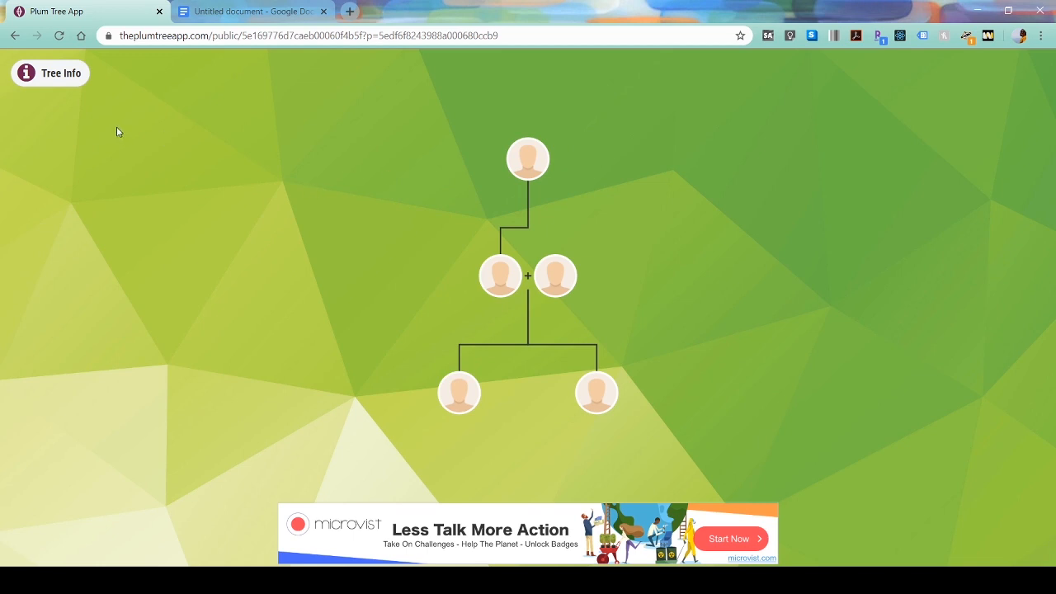
left_click(44, 72)
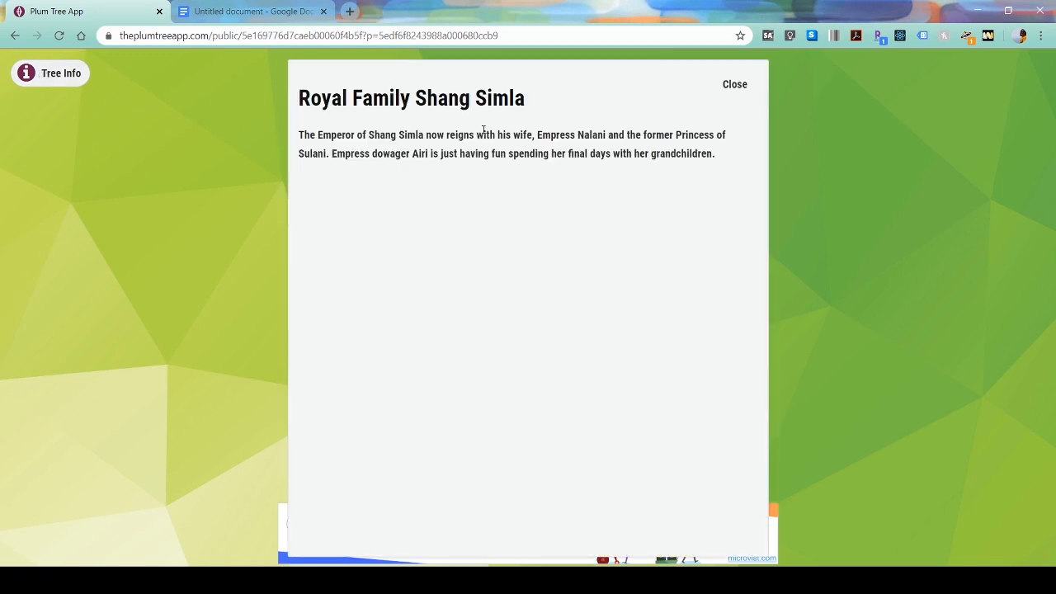
left_click(753, 90)
left_click(19, 39)
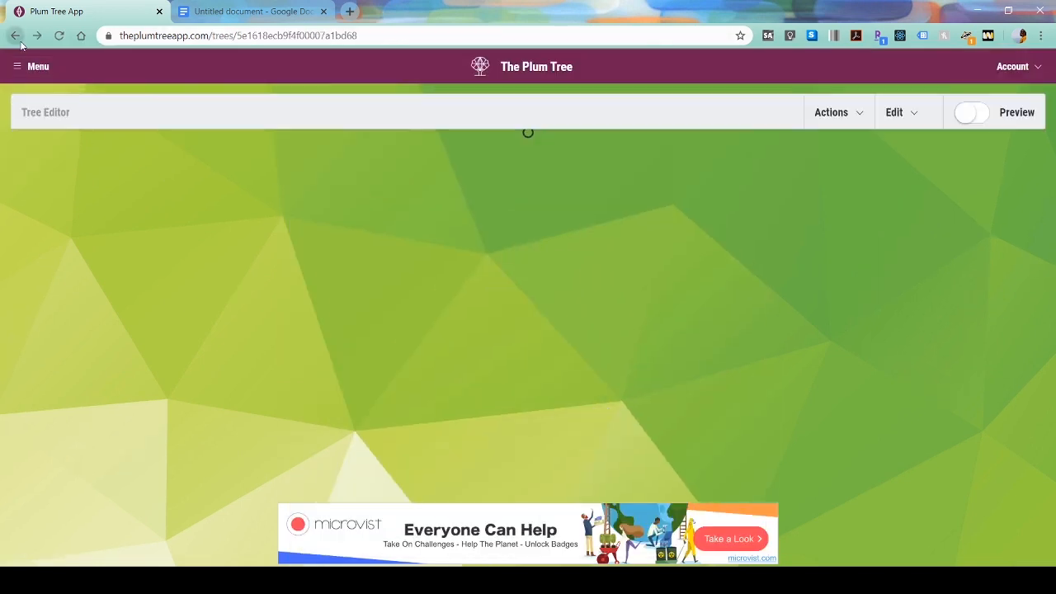
- Open Royal Family Shang Simla, publish it with saved settings, and show its people list
left_click(33, 66)
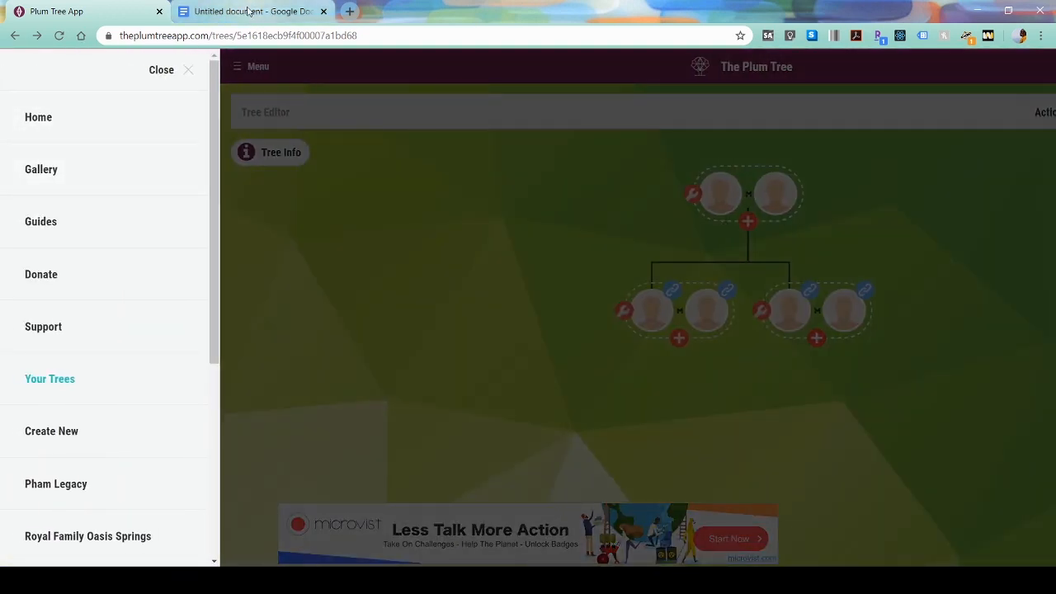
scroll(49, 375, "down", 3)
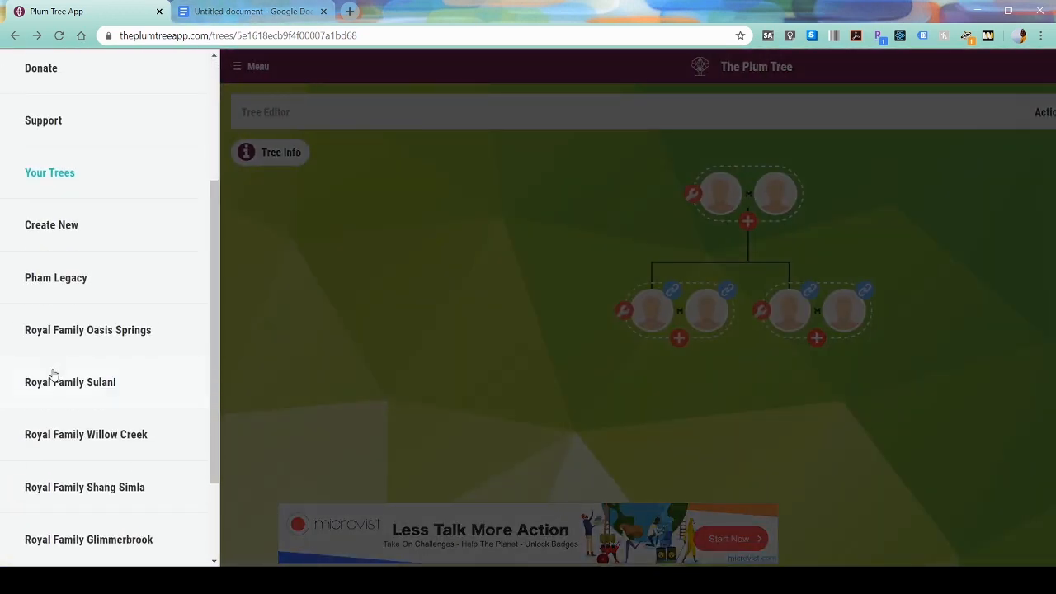
left_click(103, 484)
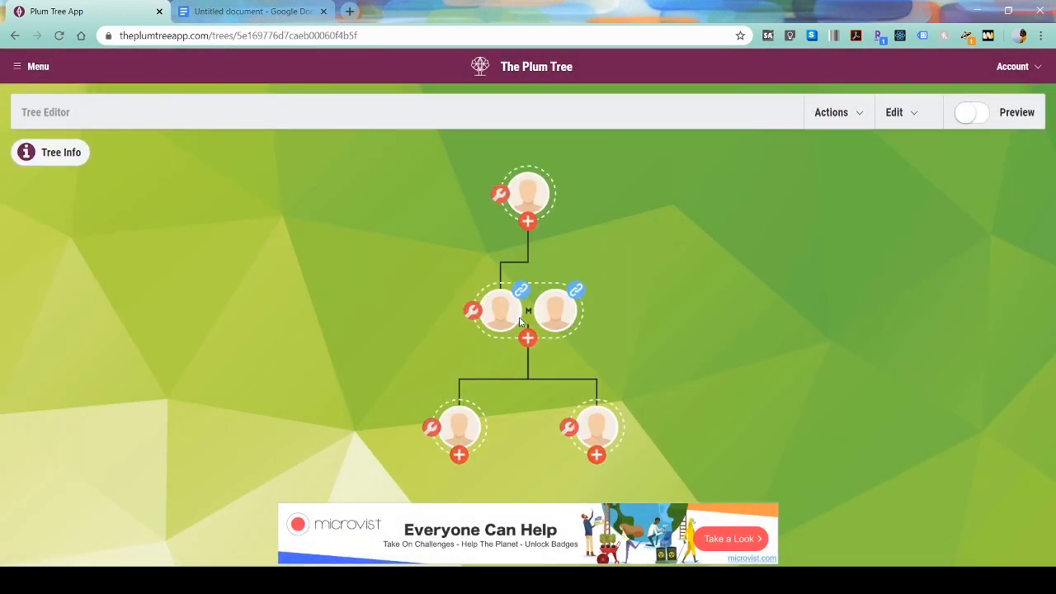
left_click(818, 113)
left_click(796, 198)
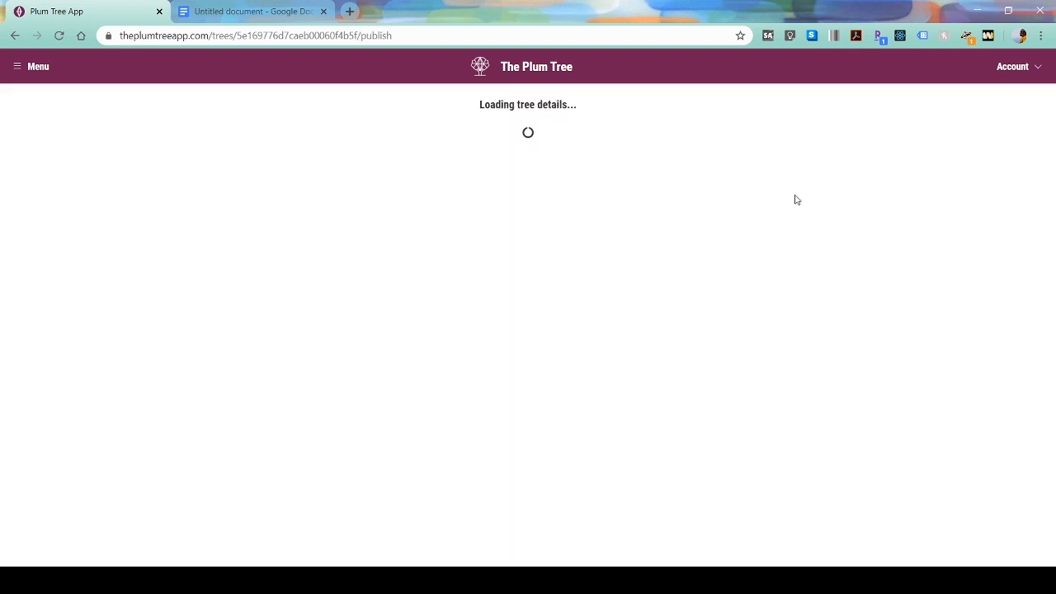
left_click(250, 305)
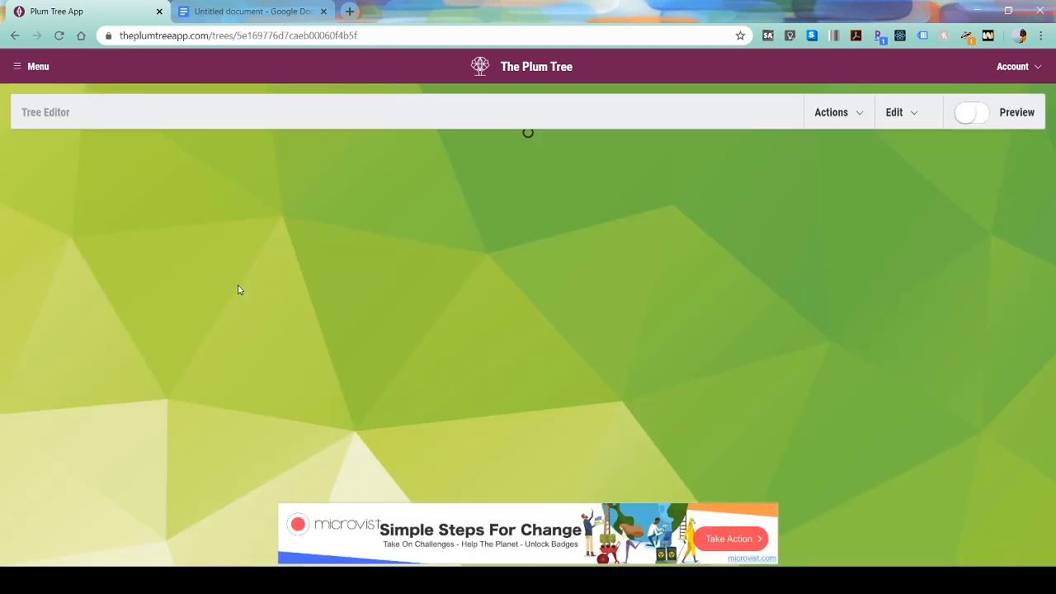
left_click(906, 122)
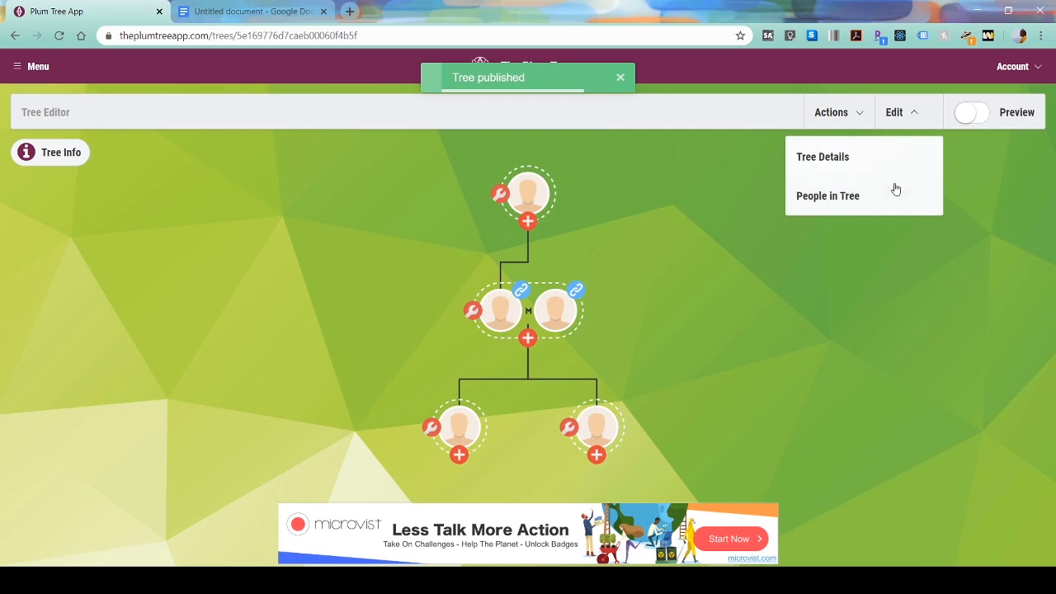
left_click(875, 200)
- Delete Empress Nalani Shang's old Sulani link and start a new 'Royal Family Sulani' link
scroll(449, 343, "down", 2)
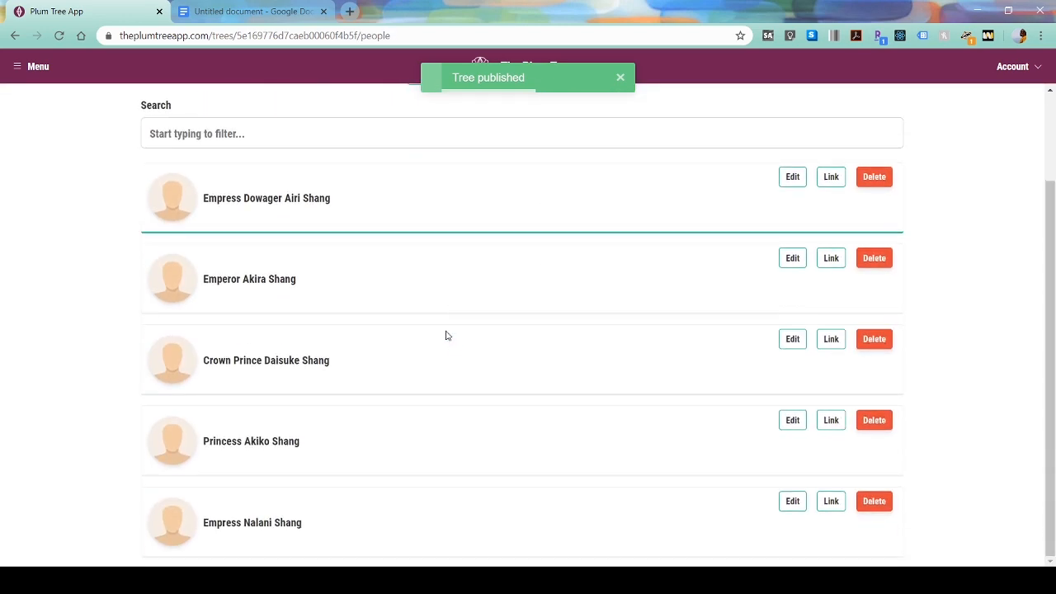
left_click(830, 502)
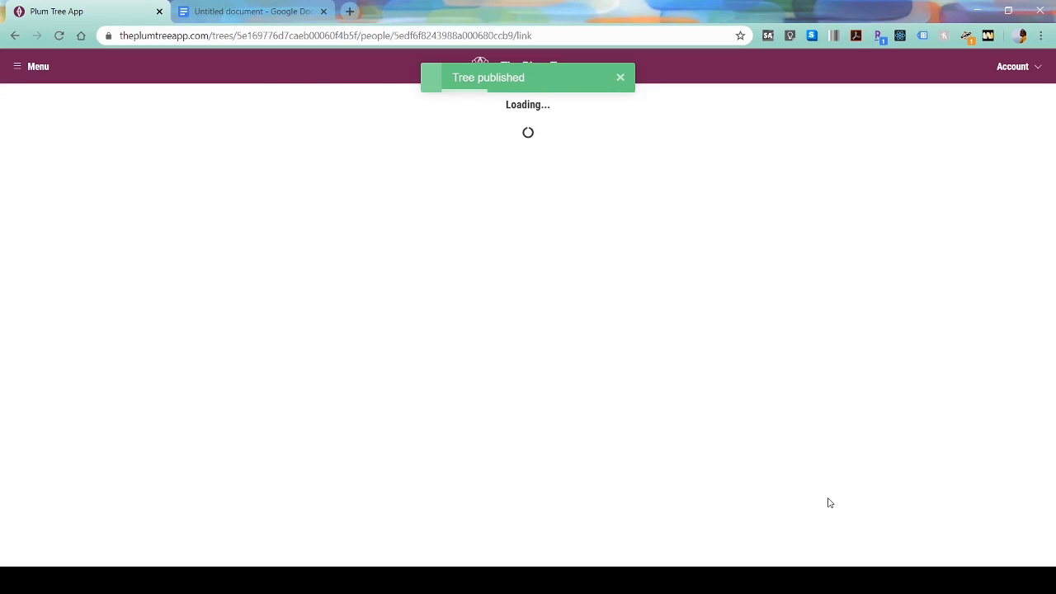
left_click(480, 294)
scroll(480, 294, "down", 1)
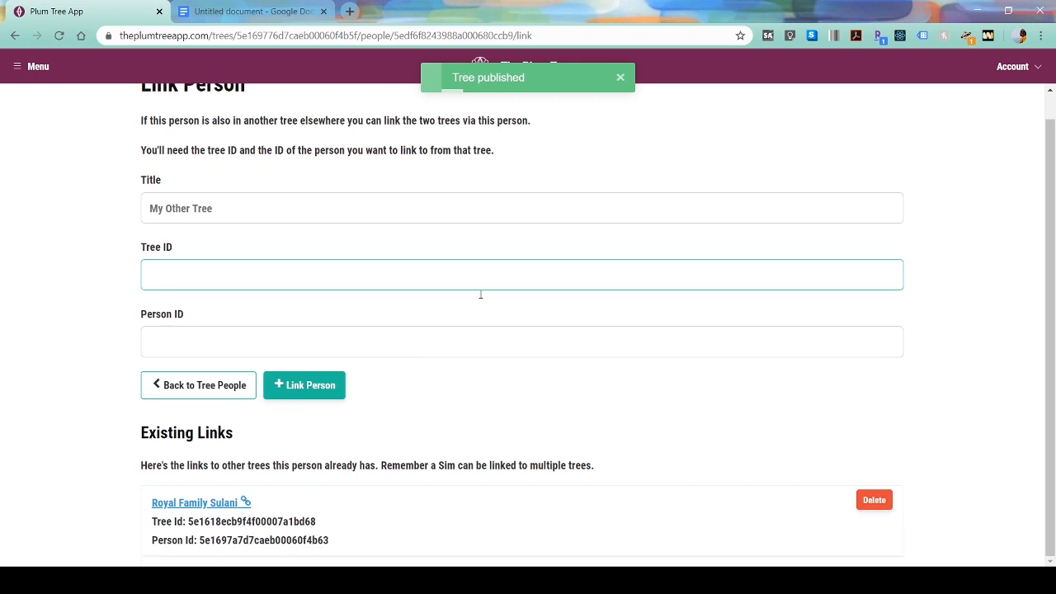
left_click(873, 500)
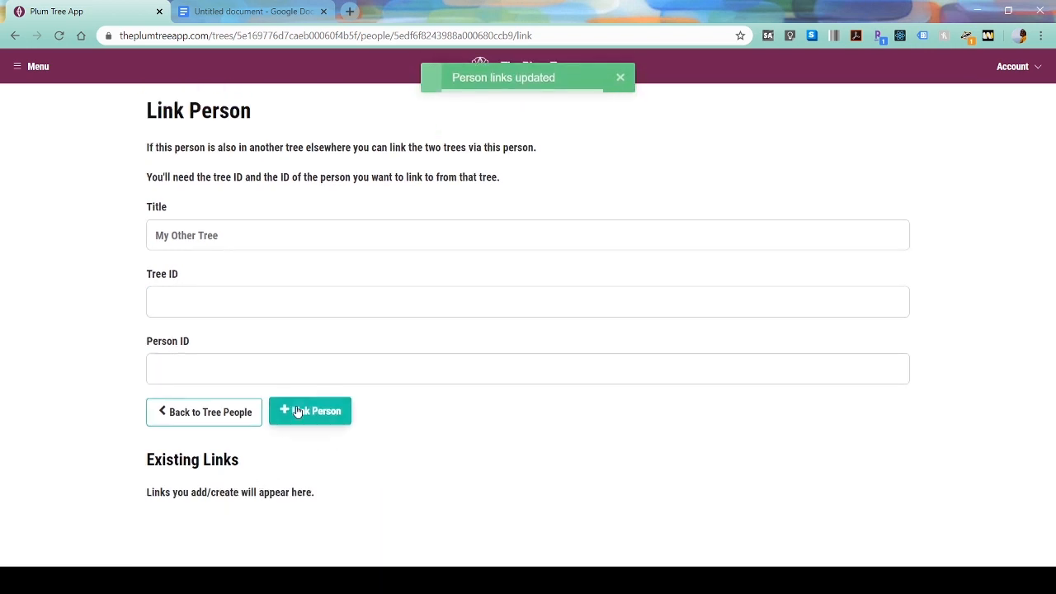
left_click(245, 224)
type("Royal Family Sulani")
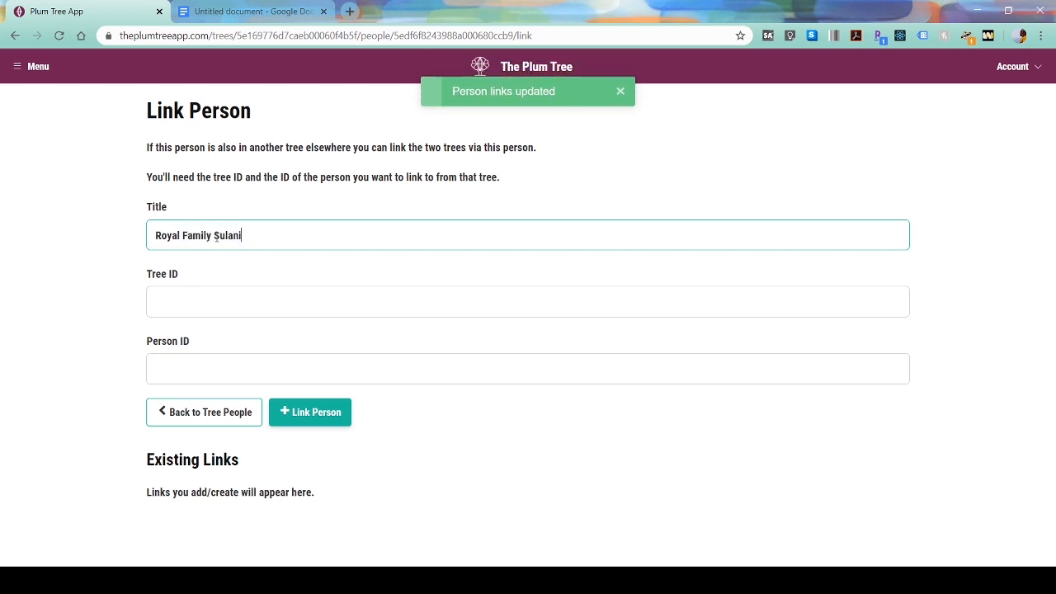
key("Tab")
- Paste Nalani's Sulani Tree Id from the notes into the link form
left_click(236, 6)
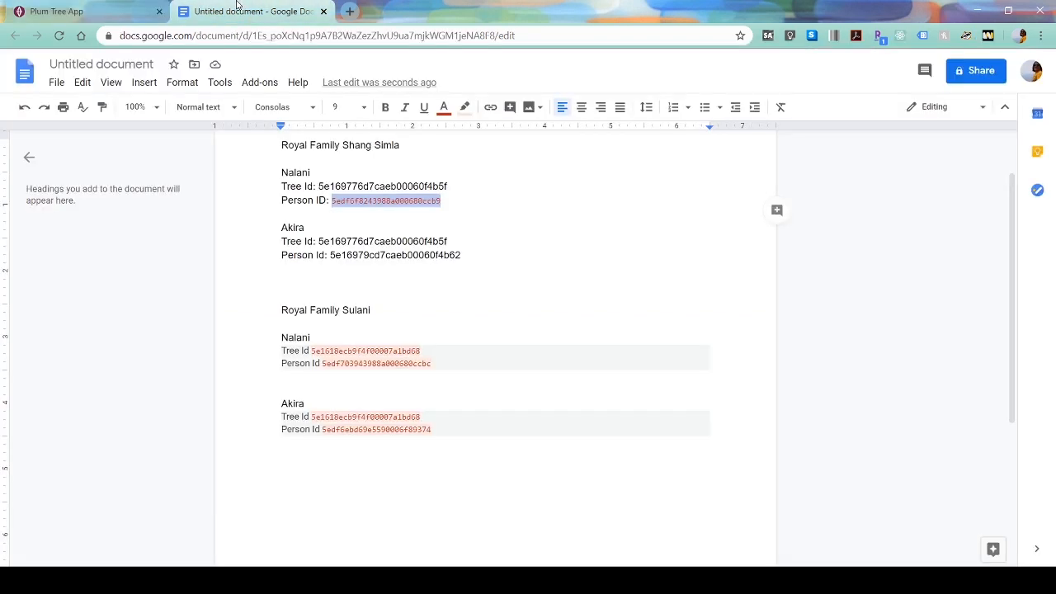
double_click(361, 350)
key("ctrl+c")
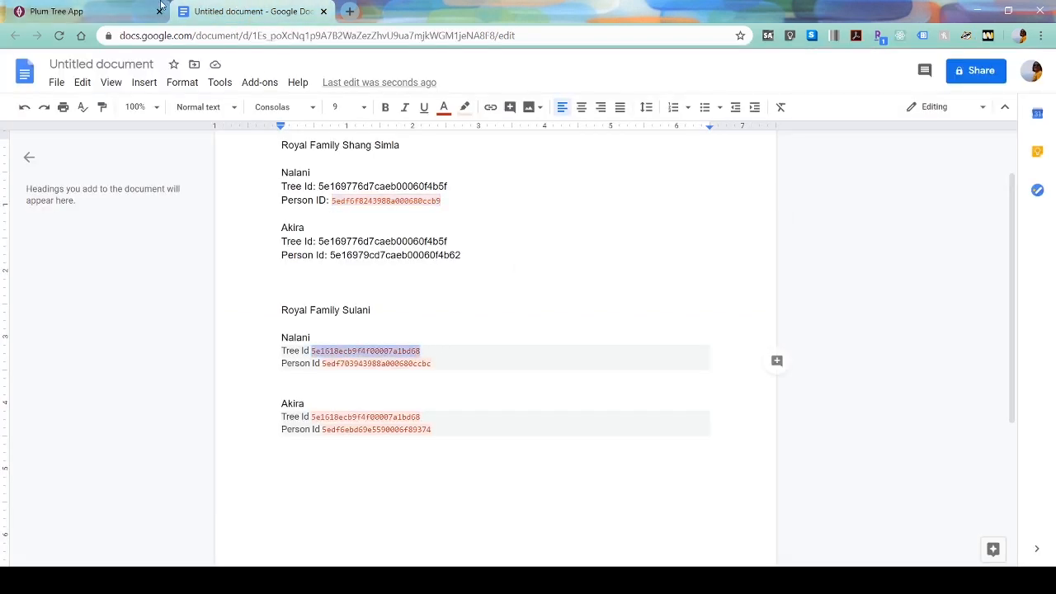
key("ctrl+Tab")
key("ctrl+v")
- Paste her Sulani Person Id, create the link, and return to the people list
key("ctrl+Tab")
double_click(349, 363)
key("ctrl+c")
key("ctrl+Tab")
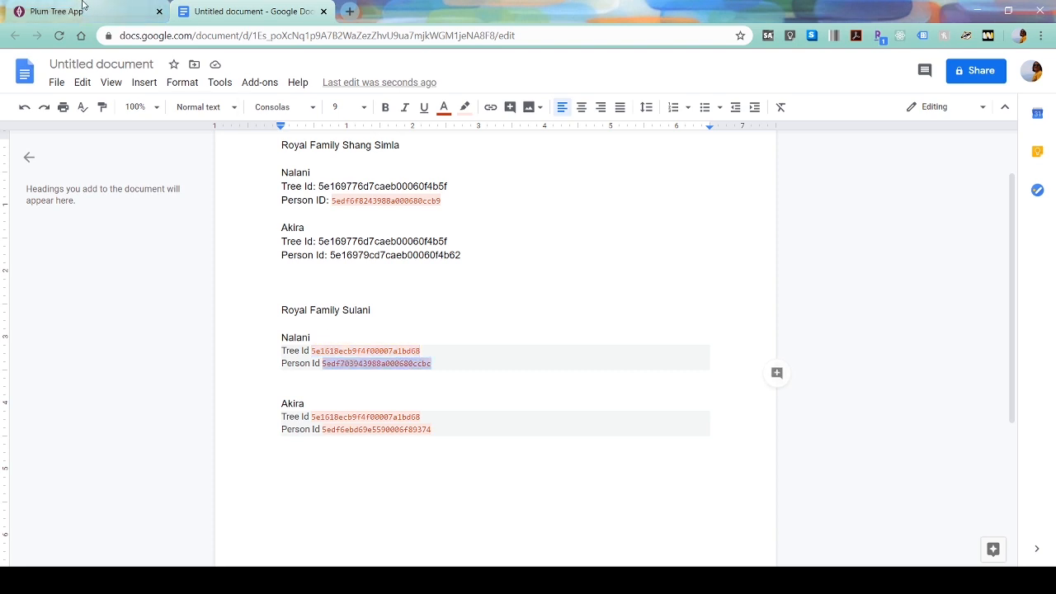
left_click(231, 362)
key("ctrl+v")
left_click(319, 424)
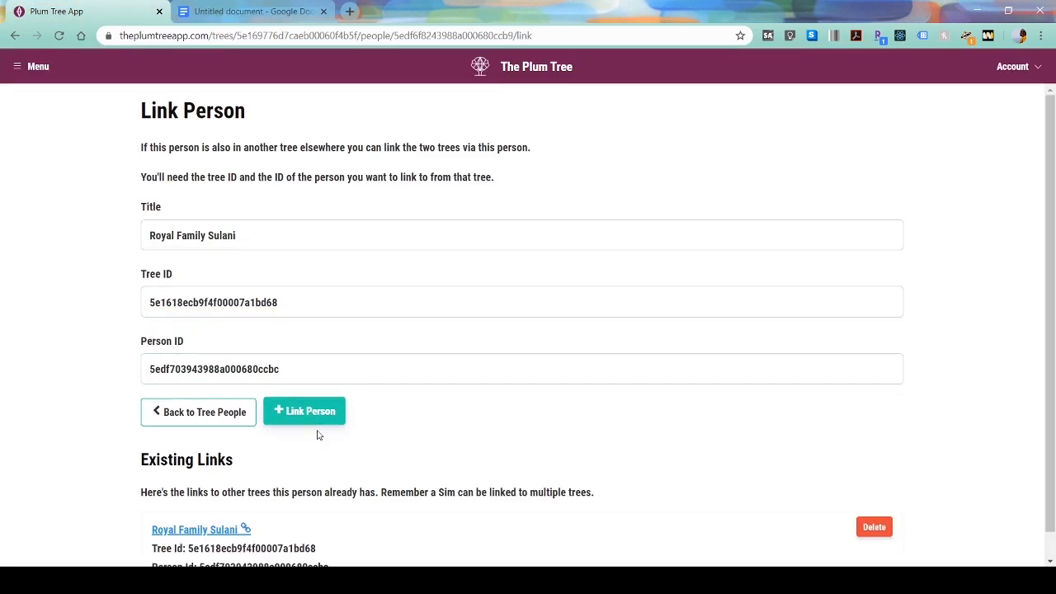
left_click(212, 411)
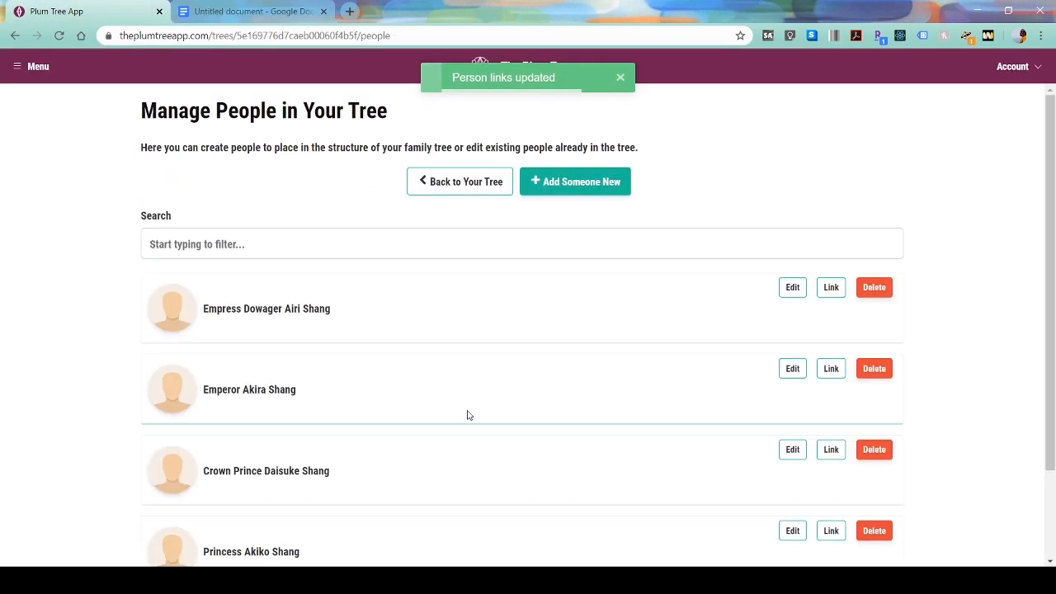
- Delete Emperor Akira Shang's old Sulani link and start a new 'Royal Family Sulani' link
scroll(486, 460, "down", 2)
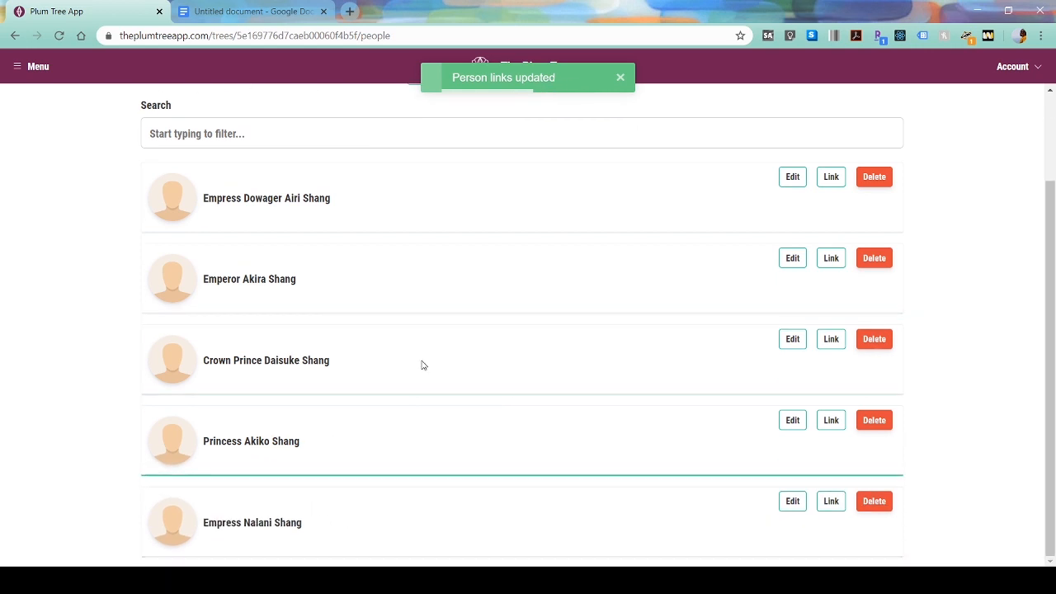
left_click(831, 259)
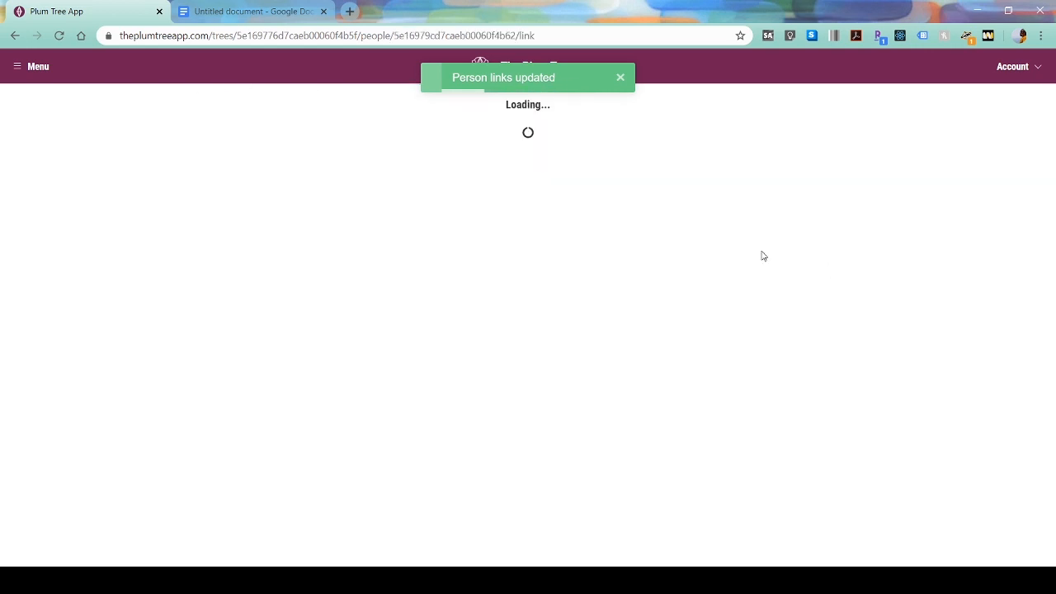
scroll(643, 294, "down", 1)
left_click(872, 499)
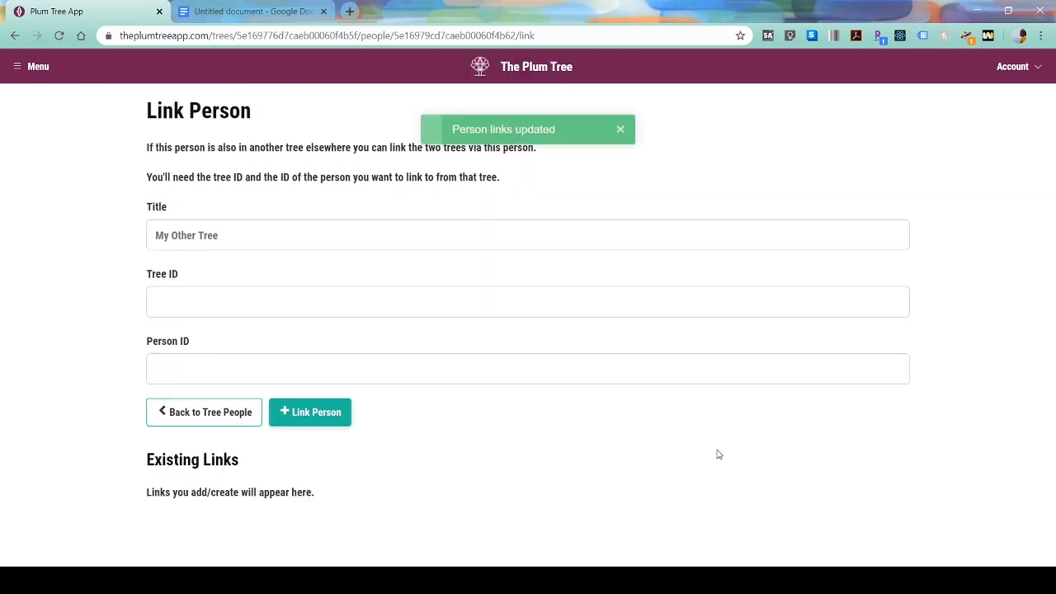
left_click(230, 233)
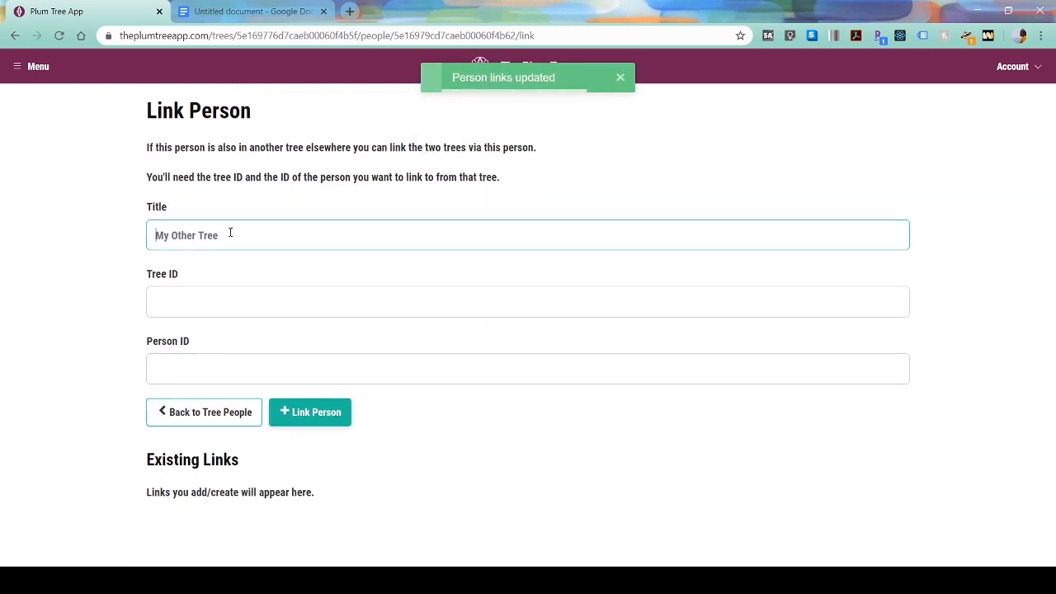
type("Royal Family Sulani")
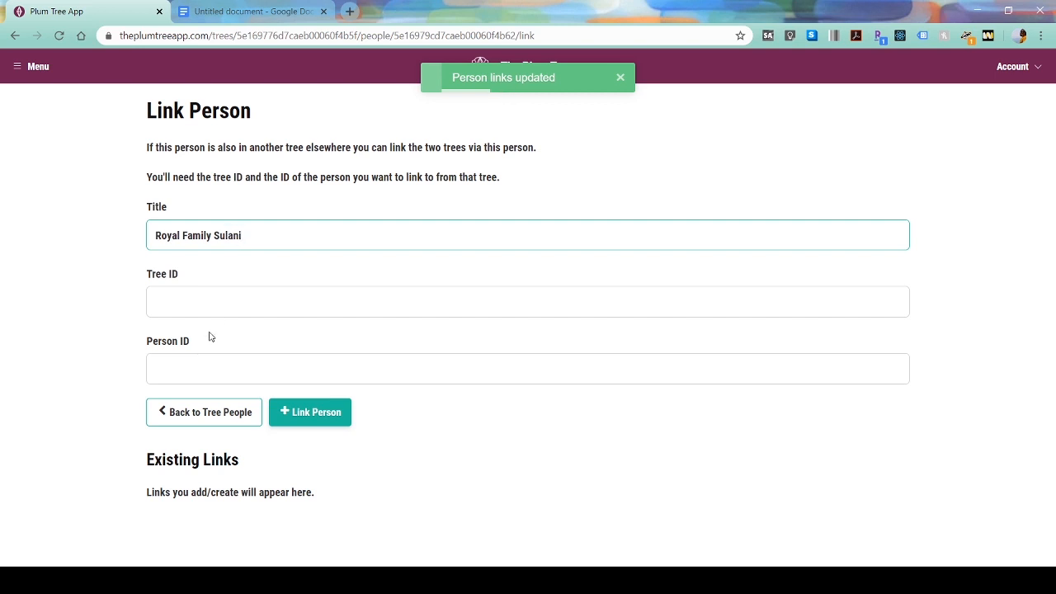
key("Tab")
- Paste his Sulani Tree ID and Person ID from the notes into the link form
left_click(248, 11)
double_click(363, 418)
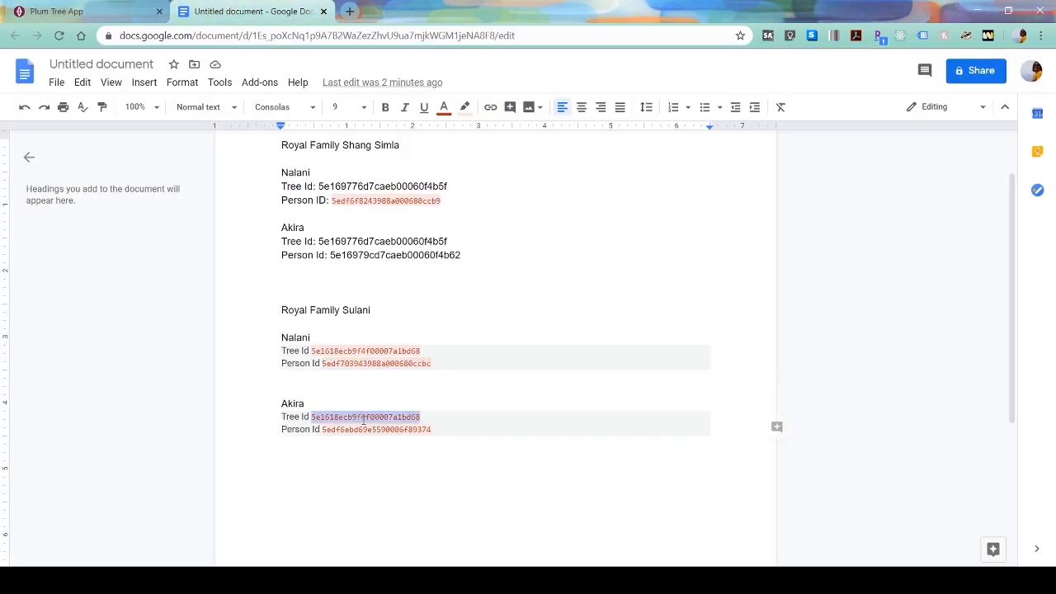
left_click(124, 12)
key("ctrl+v")
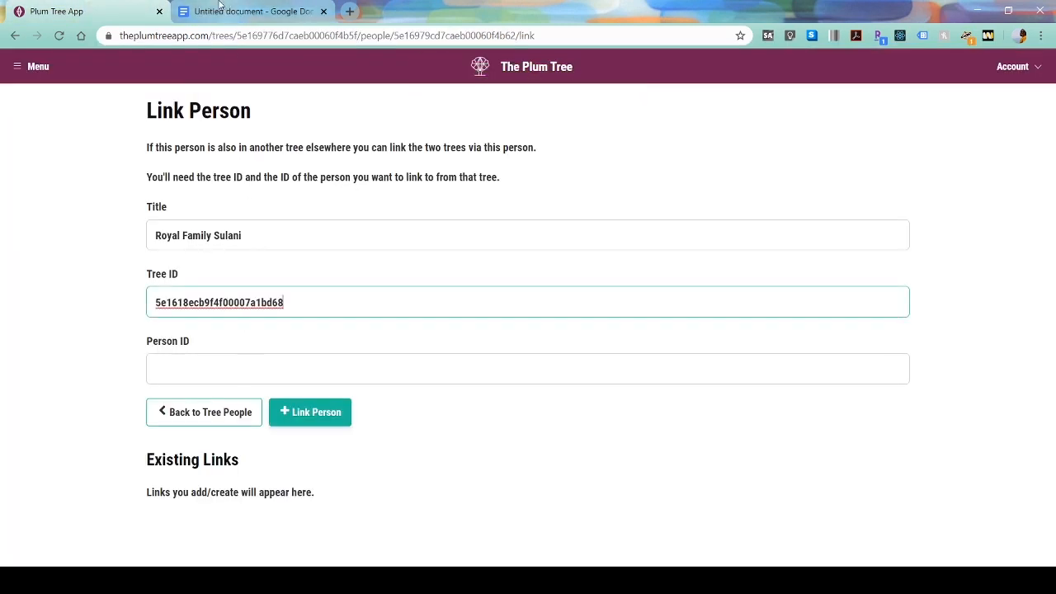
left_click(248, 12)
left_click(347, 428)
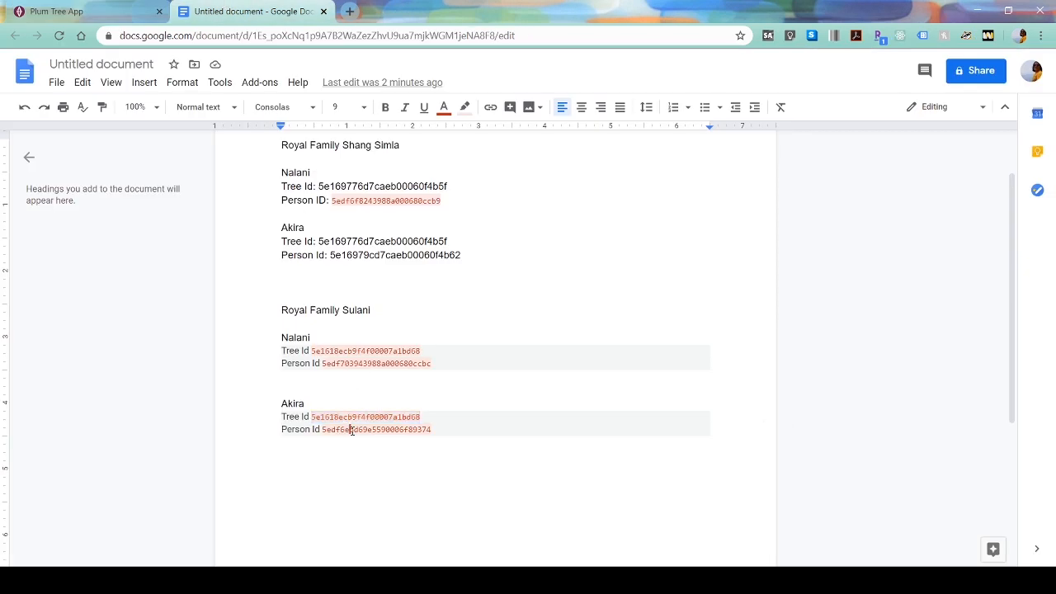
double_click(350, 429)
key("ctrl+c")
left_click(82, 12)
left_click(204, 369)
key("ctrl+v")
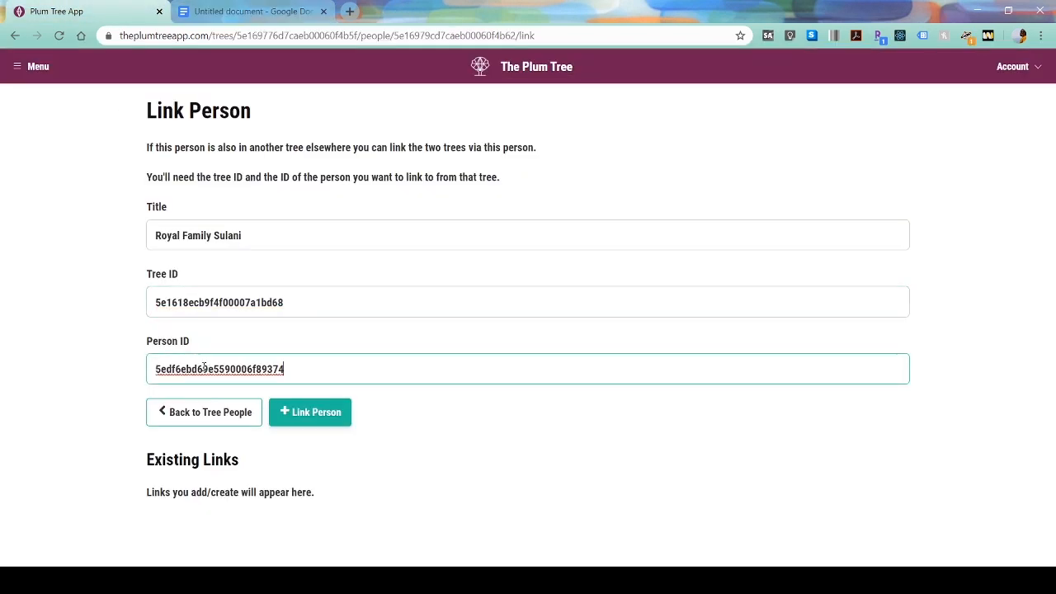
- Create the link and return to the Shang Simla tree editor
left_click(311, 411)
left_click(310, 411)
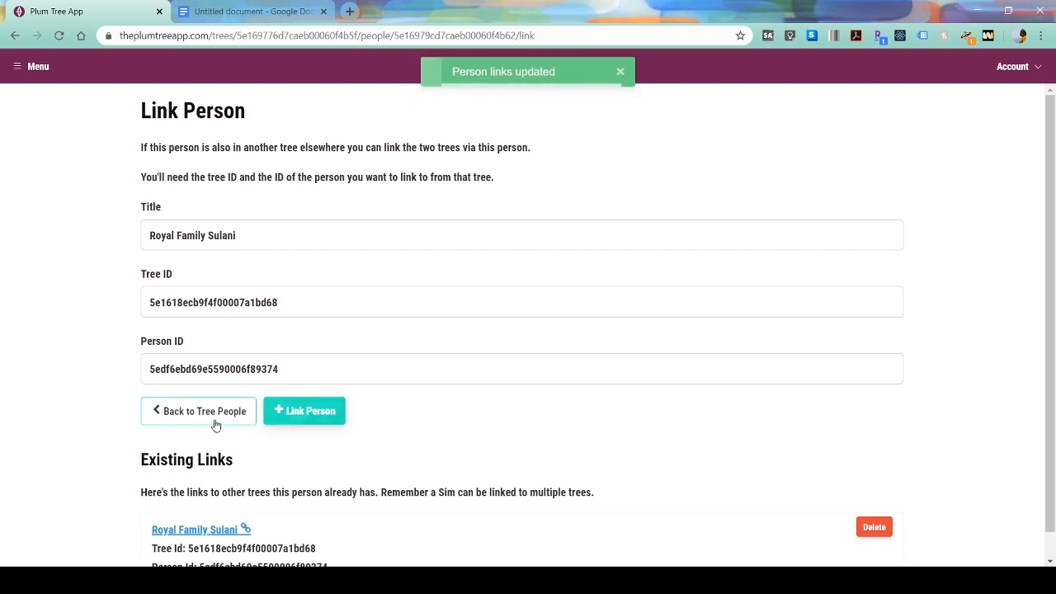
left_click(196, 411)
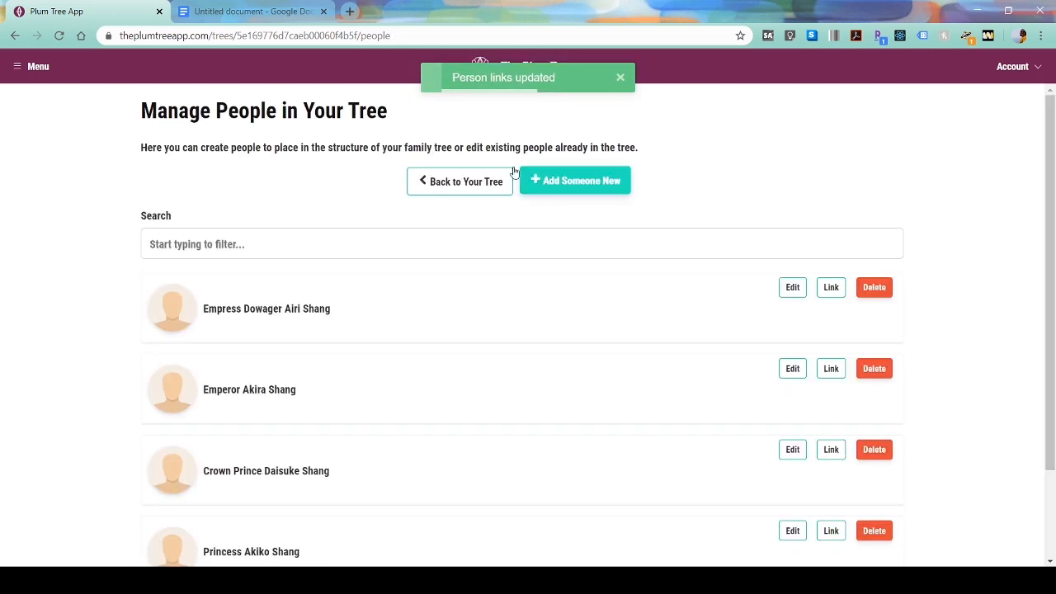
left_click(466, 178)
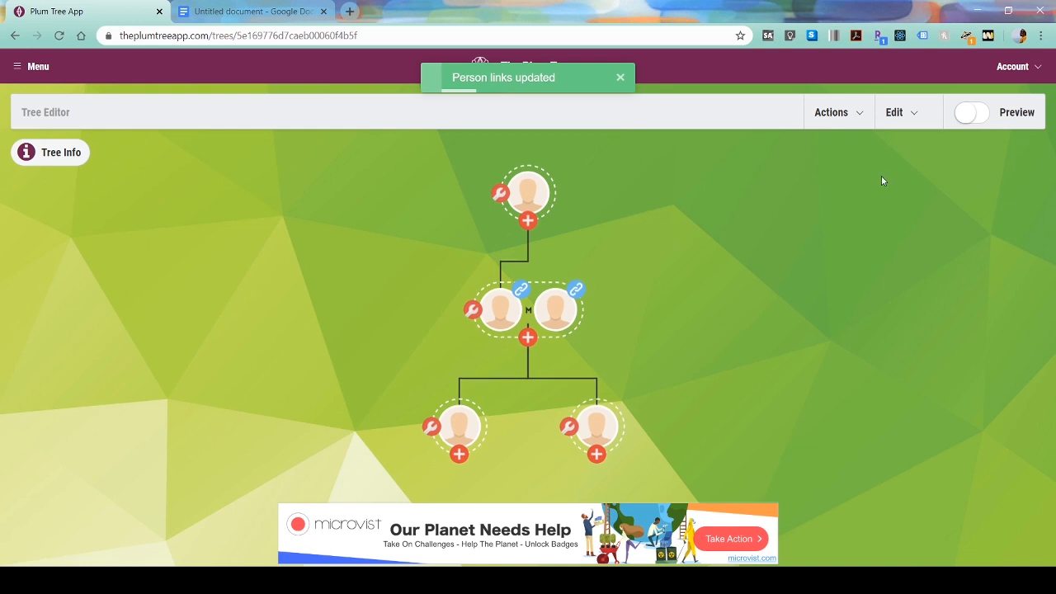
left_click(832, 112)
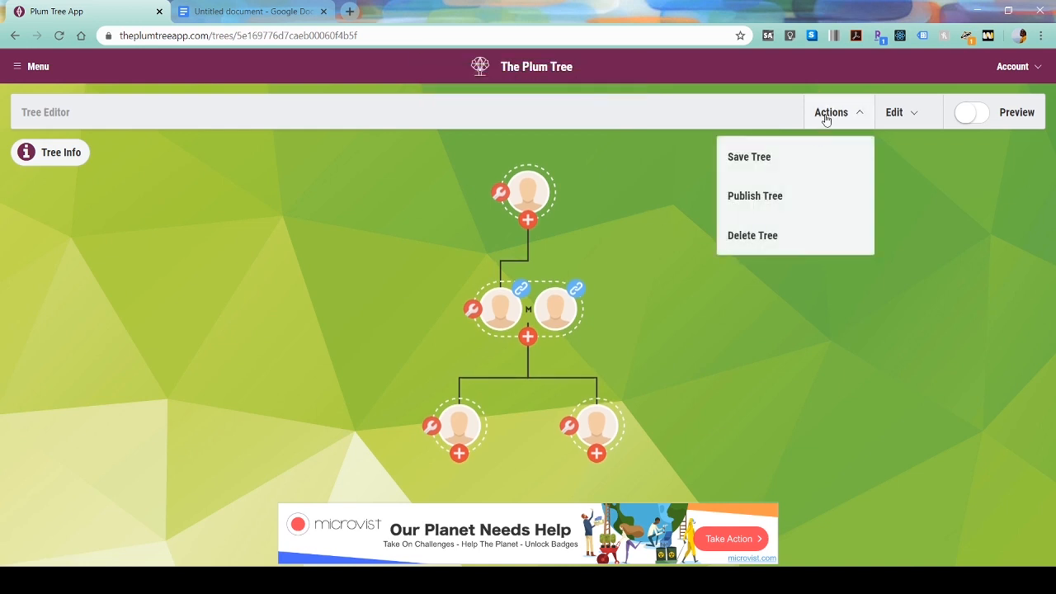
- Save the Shang Simla tree, republish it with current settings, and switch to preview
left_click(765, 156)
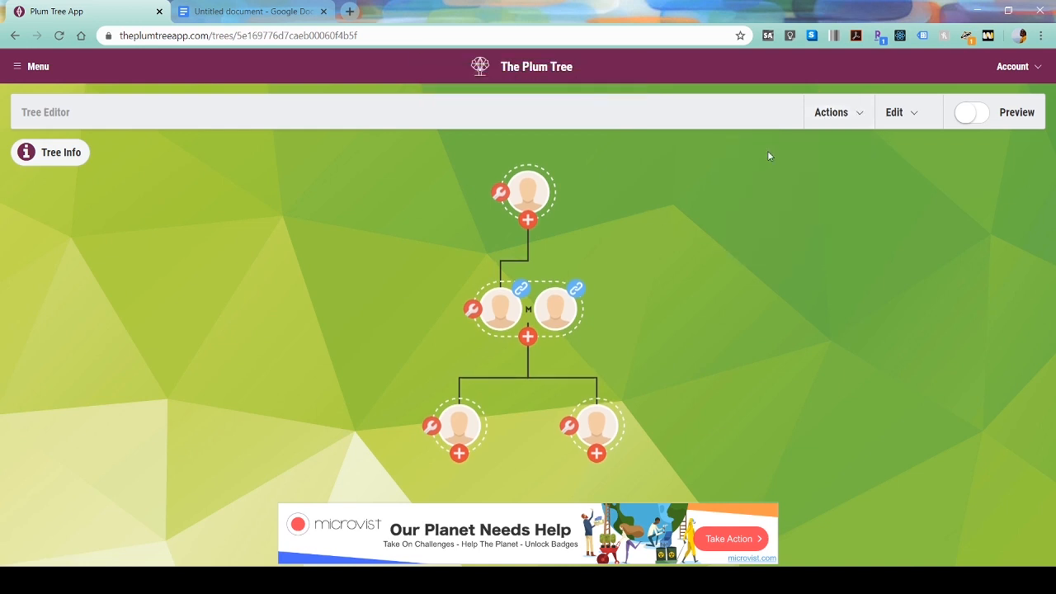
left_click(831, 113)
left_click(775, 201)
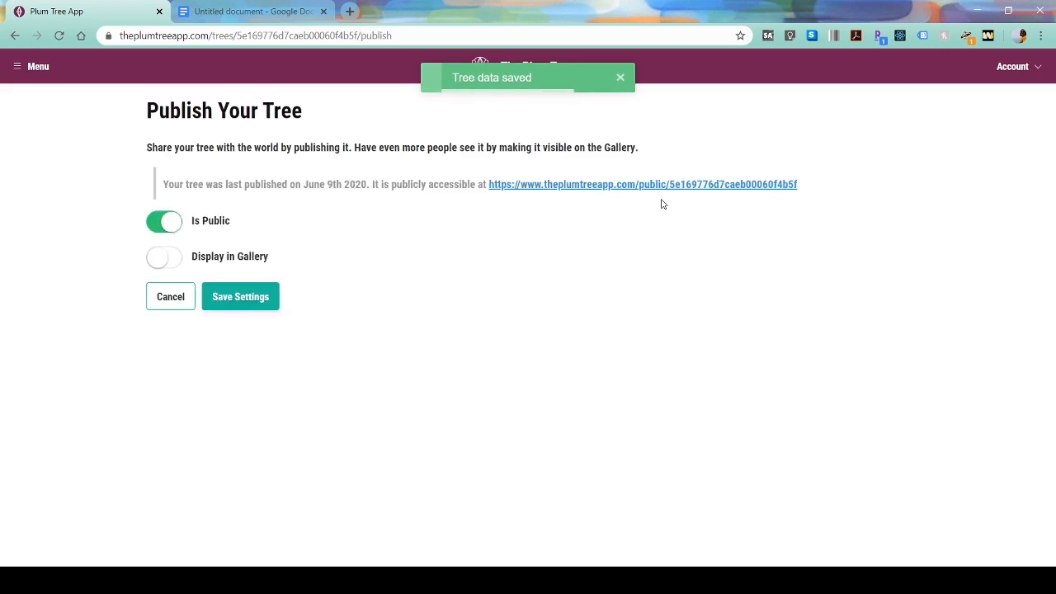
left_click(224, 302)
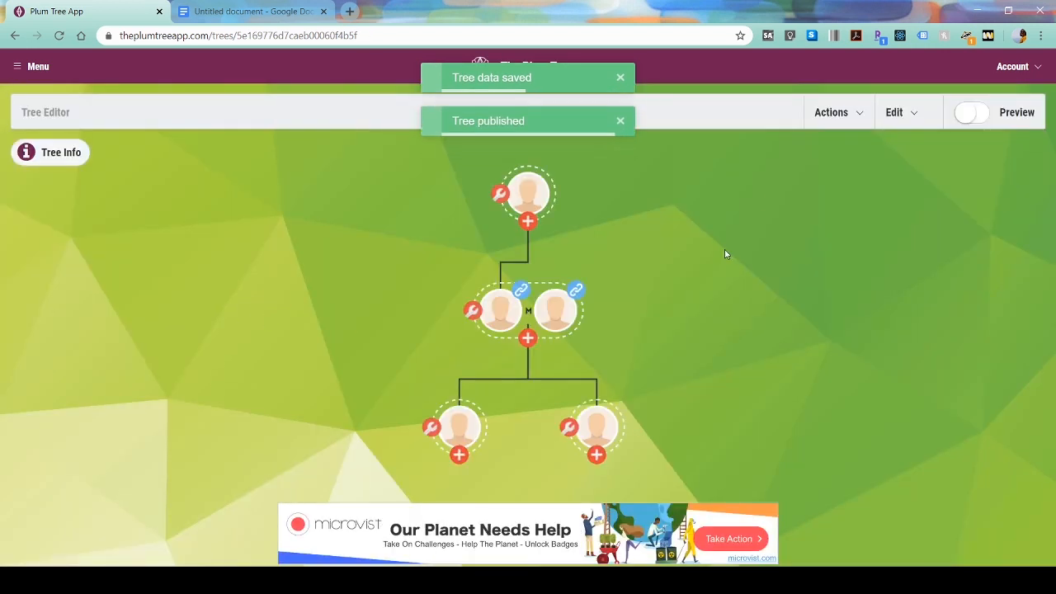
left_click(885, 113)
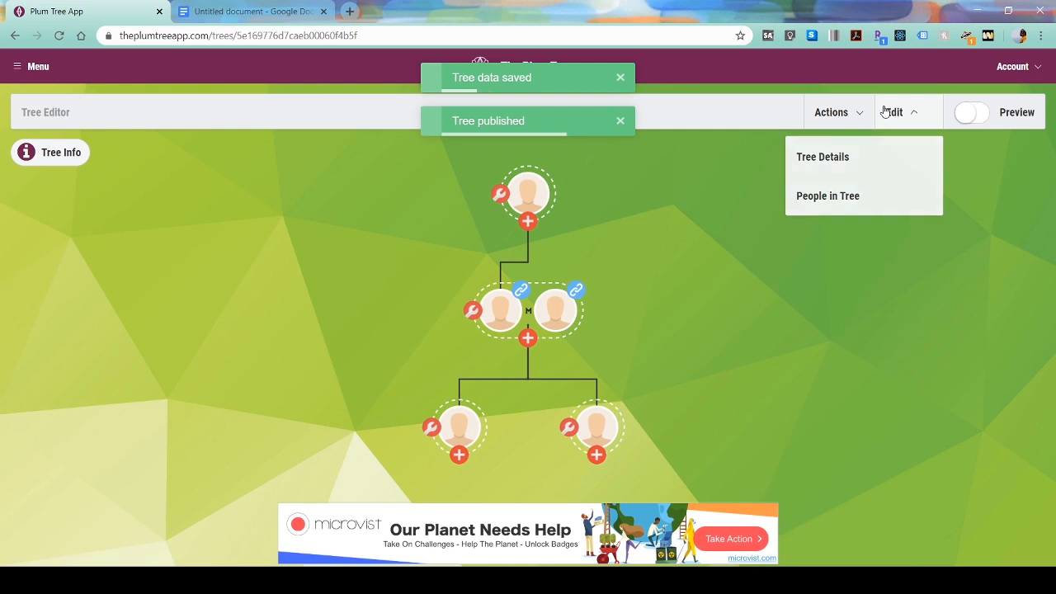
left_click(962, 112)
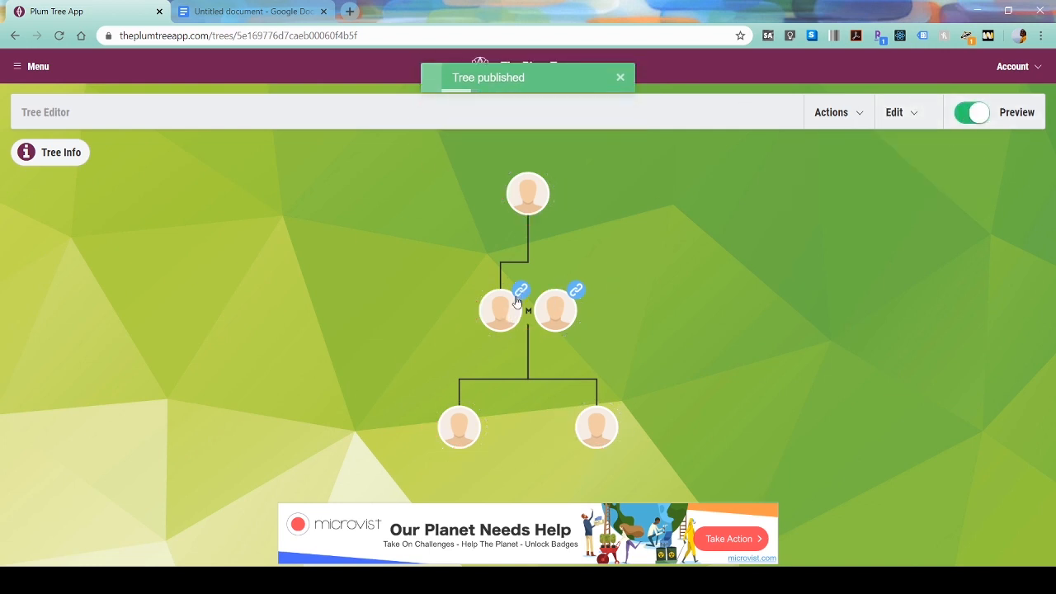
- Inspect both spouses and confirm Empress Nalani's link opens the public Sulani tree
left_click(496, 319)
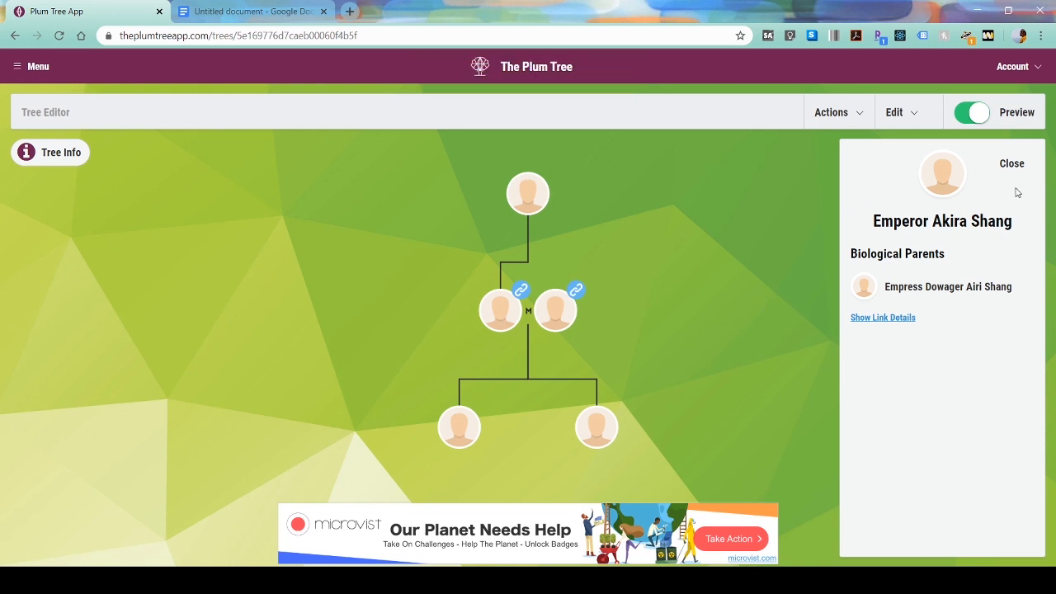
left_click(1013, 168)
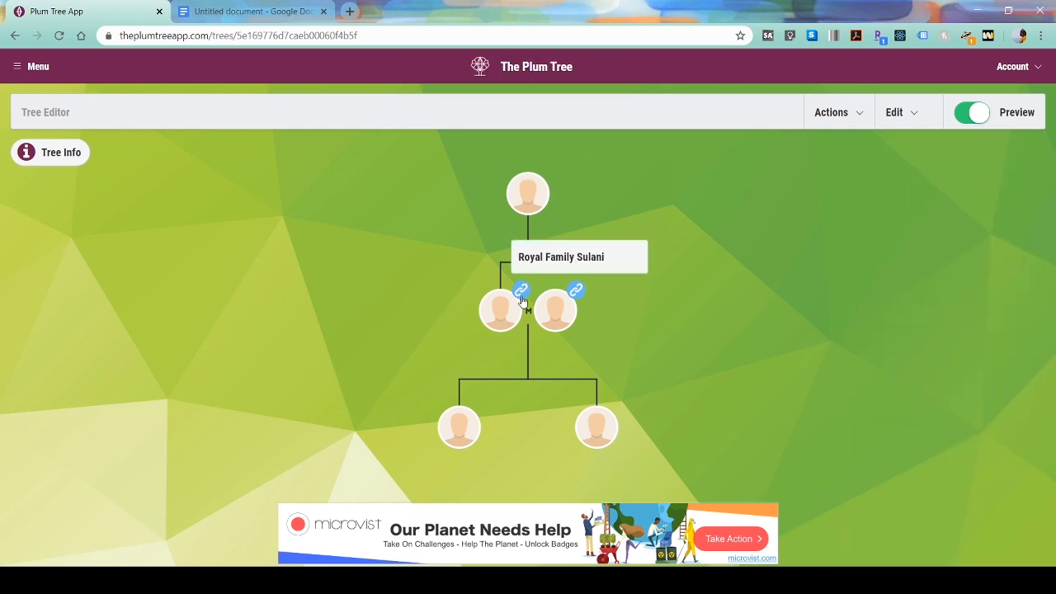
left_click(558, 318)
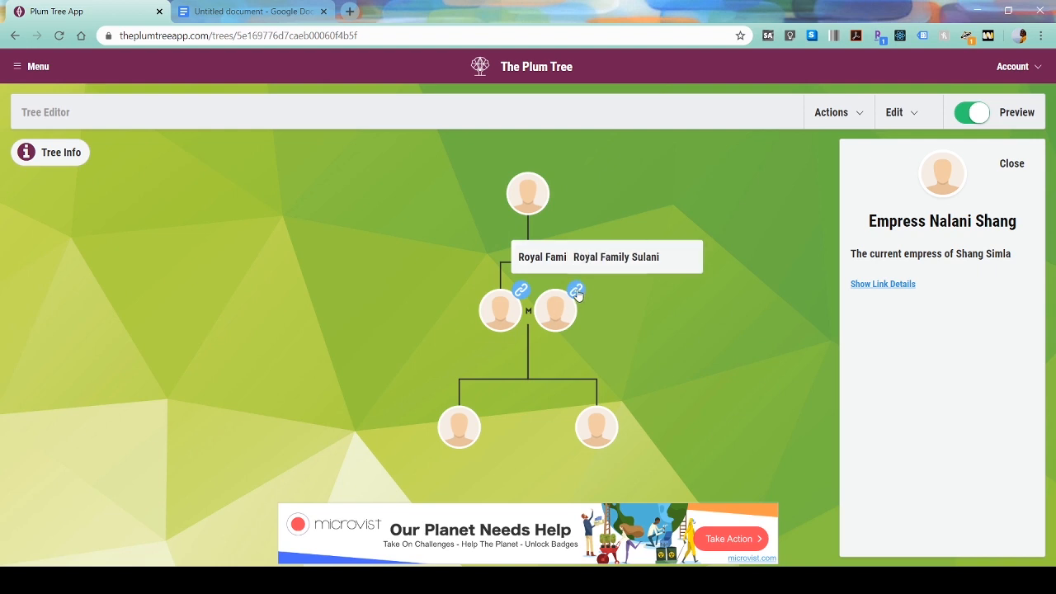
left_click(577, 292)
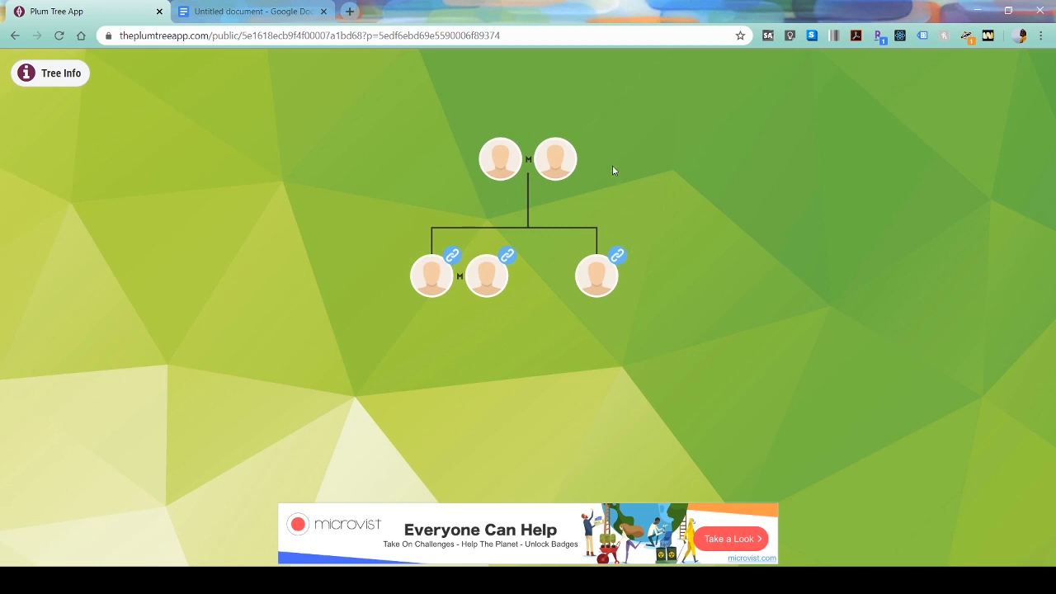
left_click(597, 301)
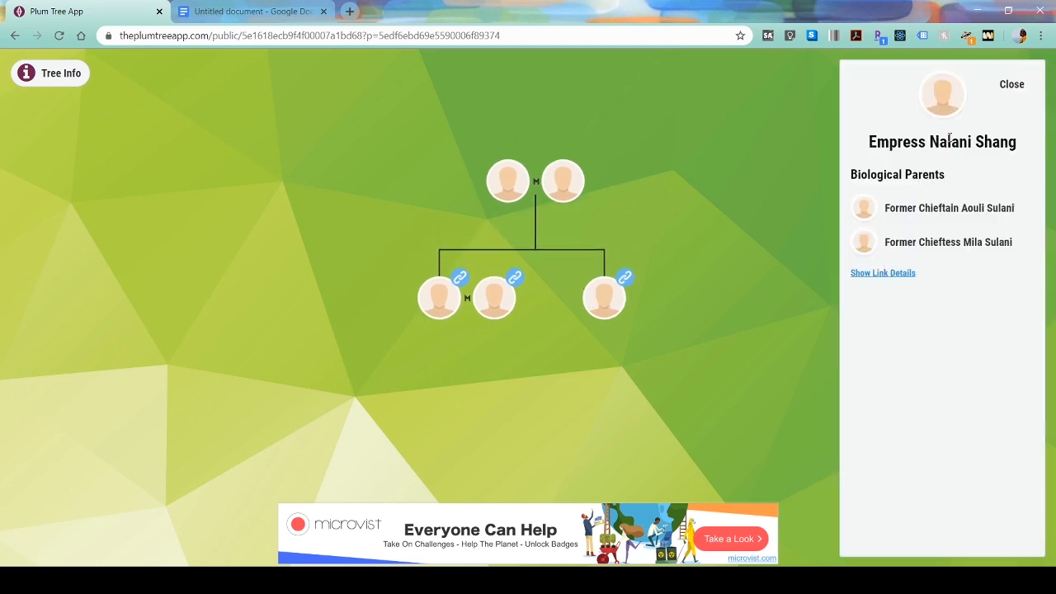
left_click(1009, 85)
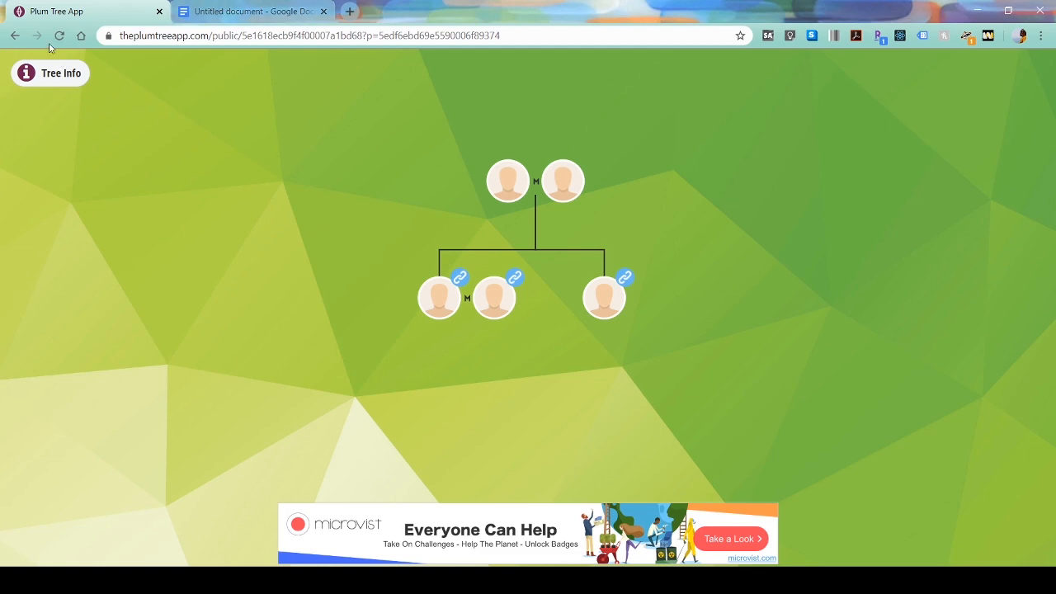
left_click(15, 36)
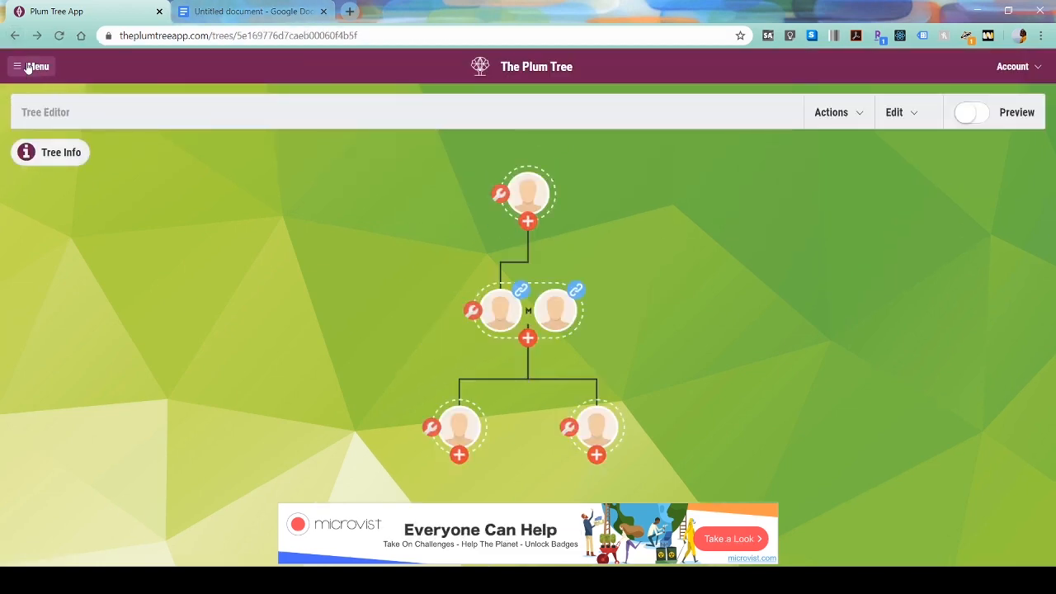
- Open Royal Family Sulani and save it, cancelling the Delete Tree prompt
left_click(26, 66)
scroll(115, 462, "down", 3)
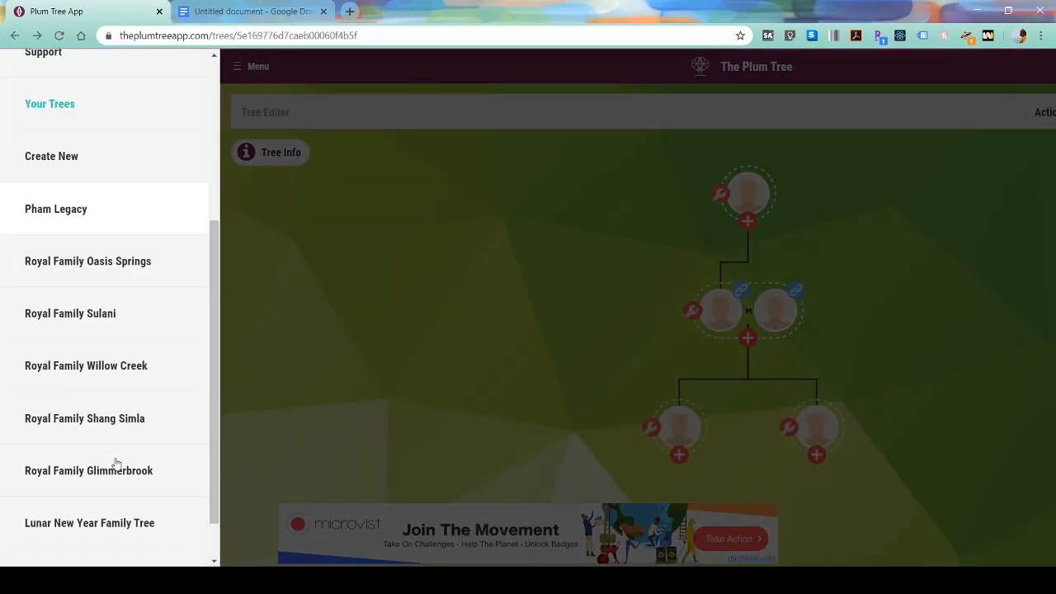
left_click(110, 309)
left_click(831, 112)
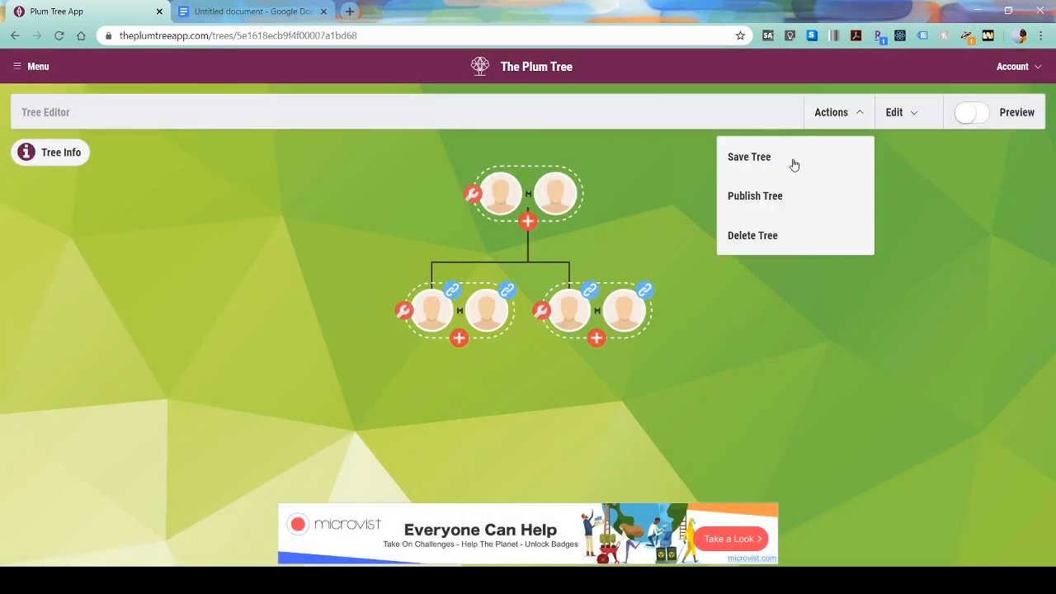
left_click(786, 168)
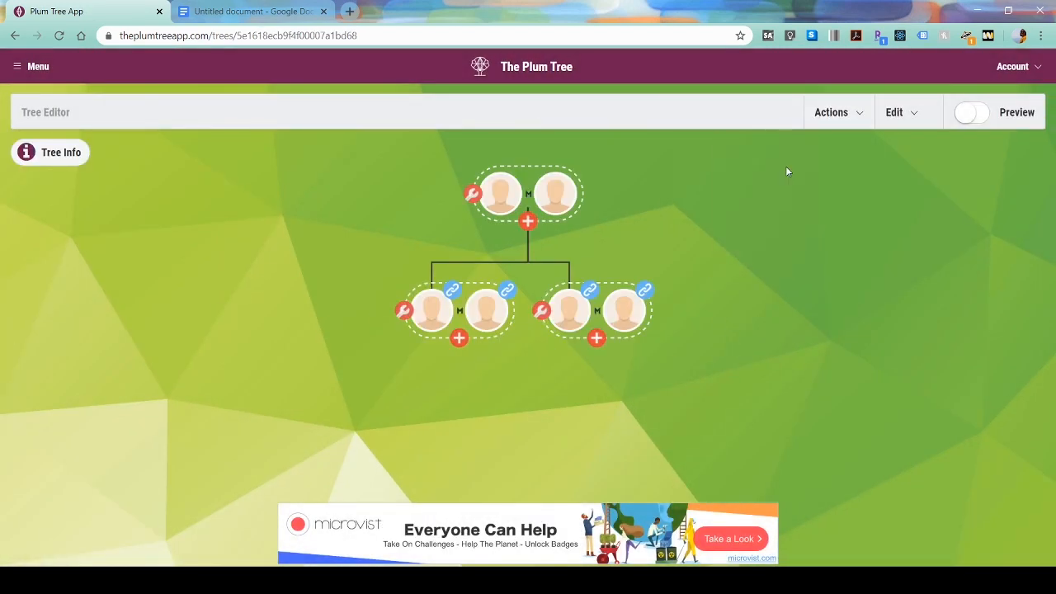
left_click(841, 115)
left_click(807, 221)
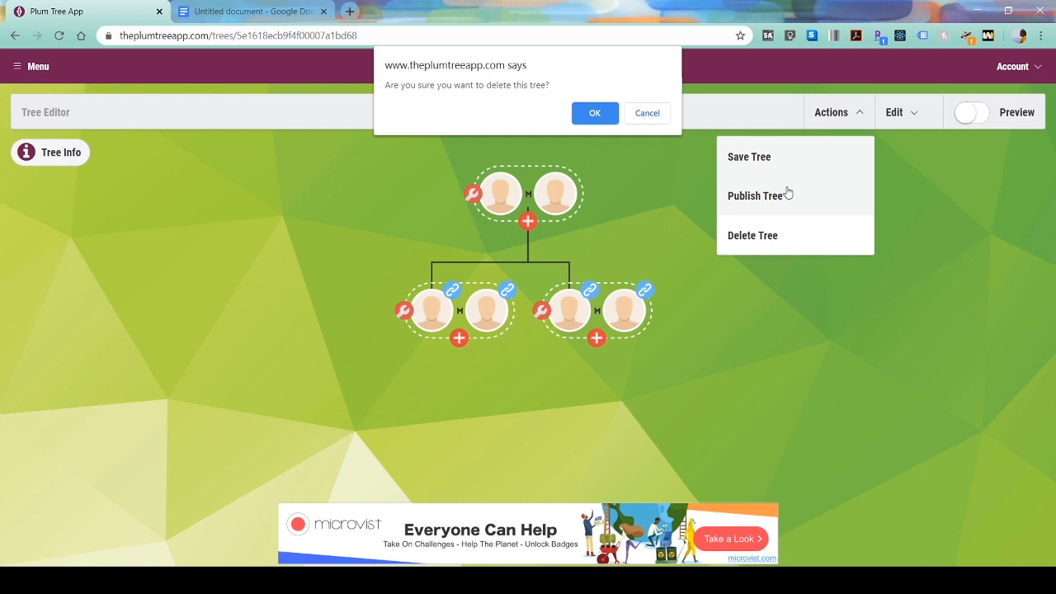
left_click(645, 113)
- Republish the Sulani tree as public and switch to preview mode
left_click(845, 126)
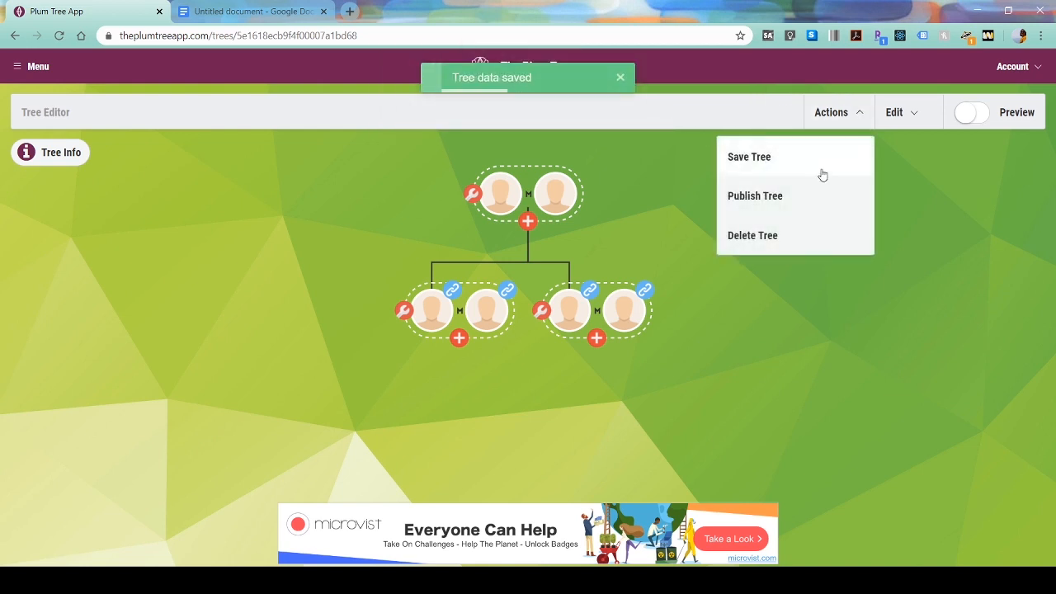
left_click(797, 198)
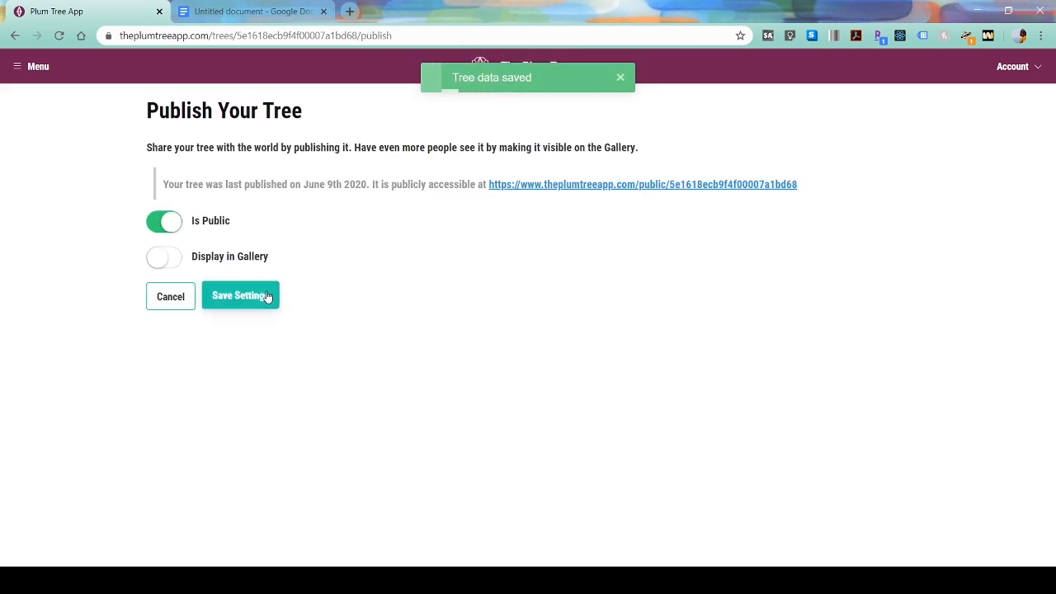
left_click(268, 298)
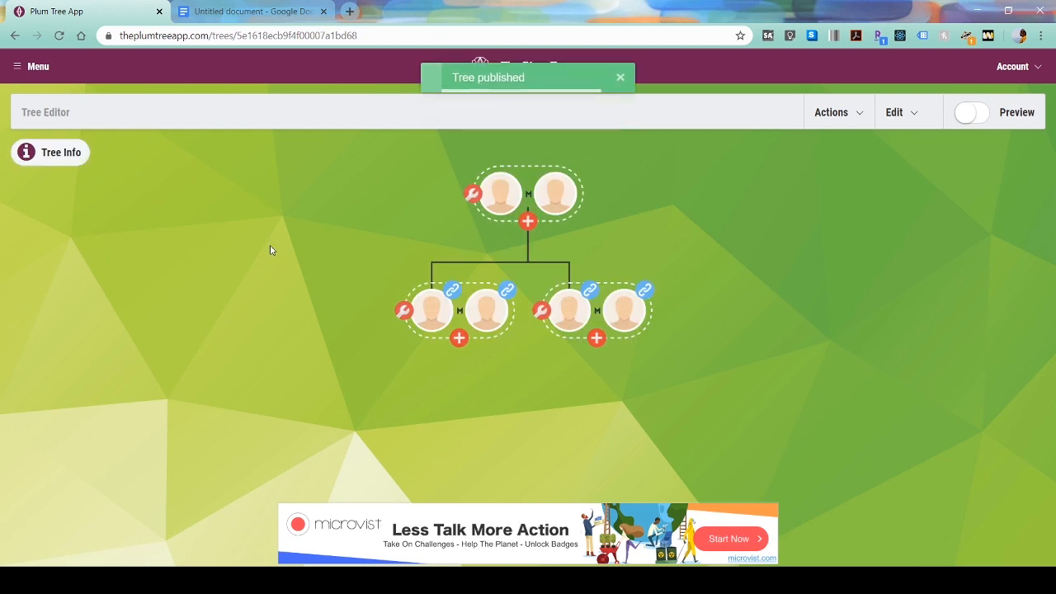
left_click(967, 119)
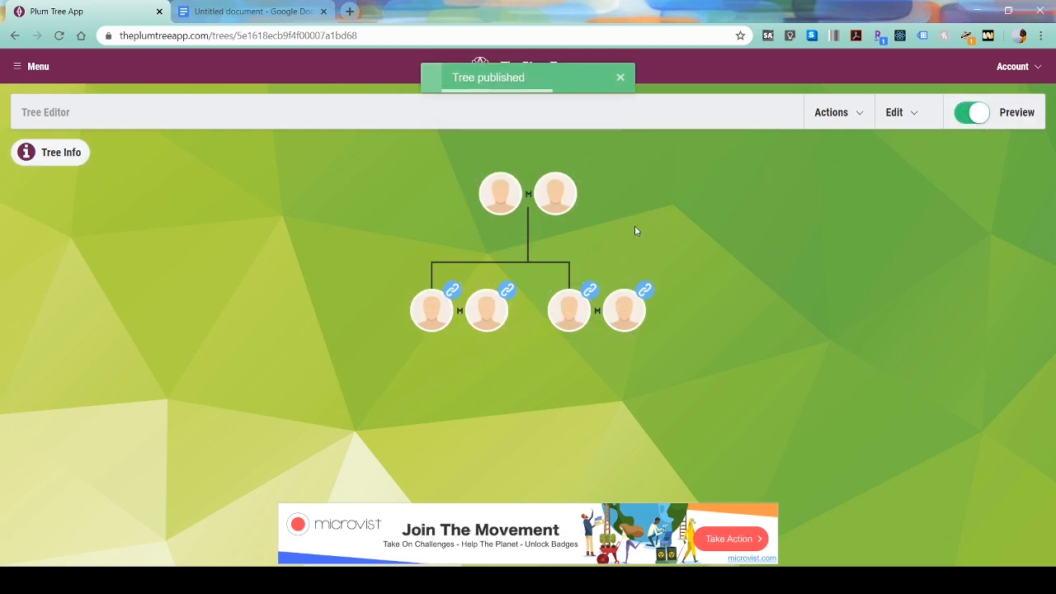
- Follow the shared spouses' links between the public Sulani and Shang Simla trees, then return
left_click(592, 290)
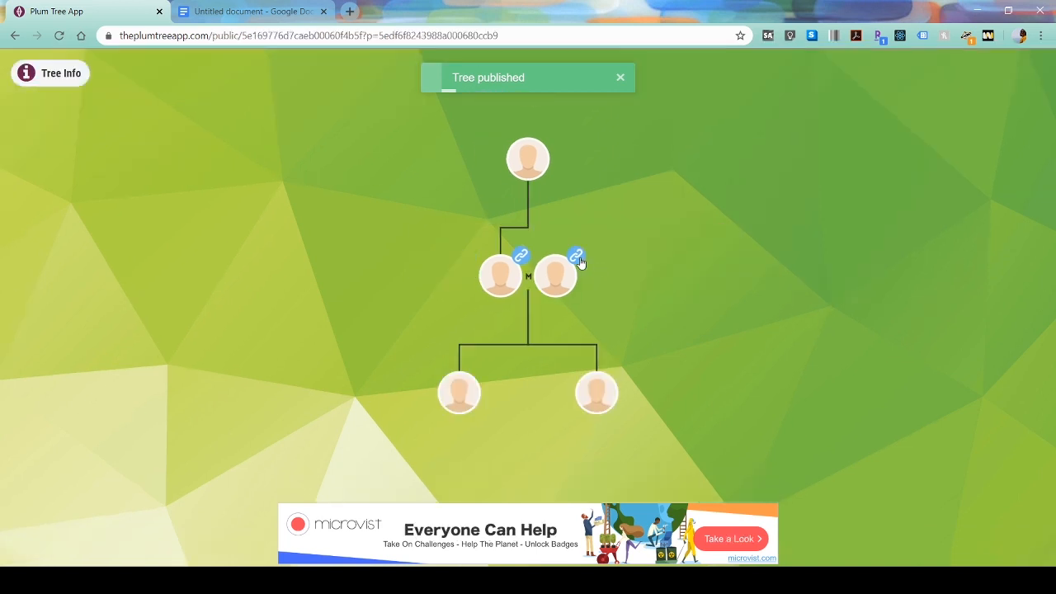
left_click(509, 282)
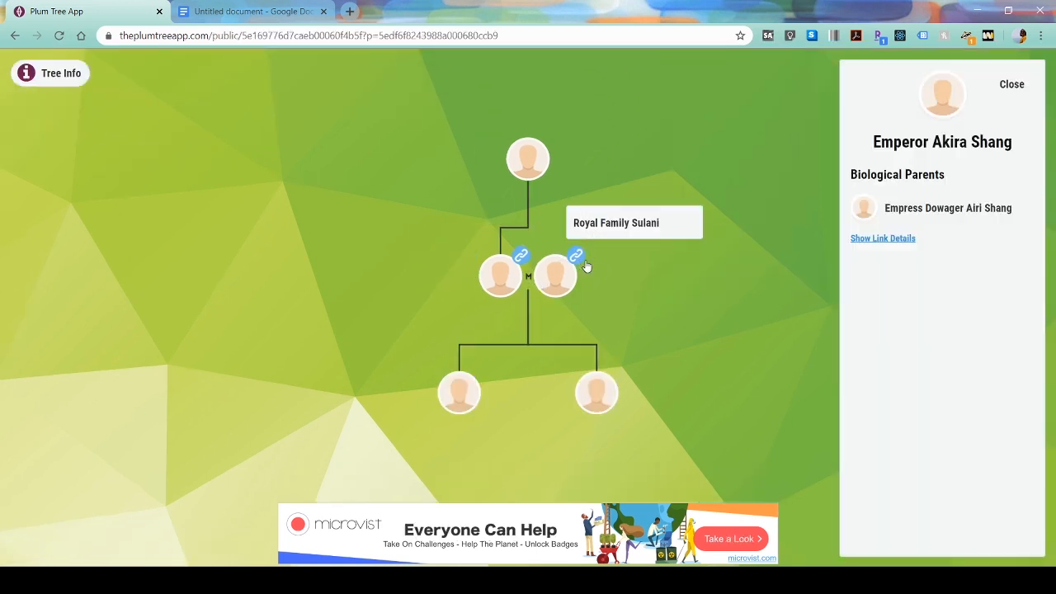
left_click(578, 255)
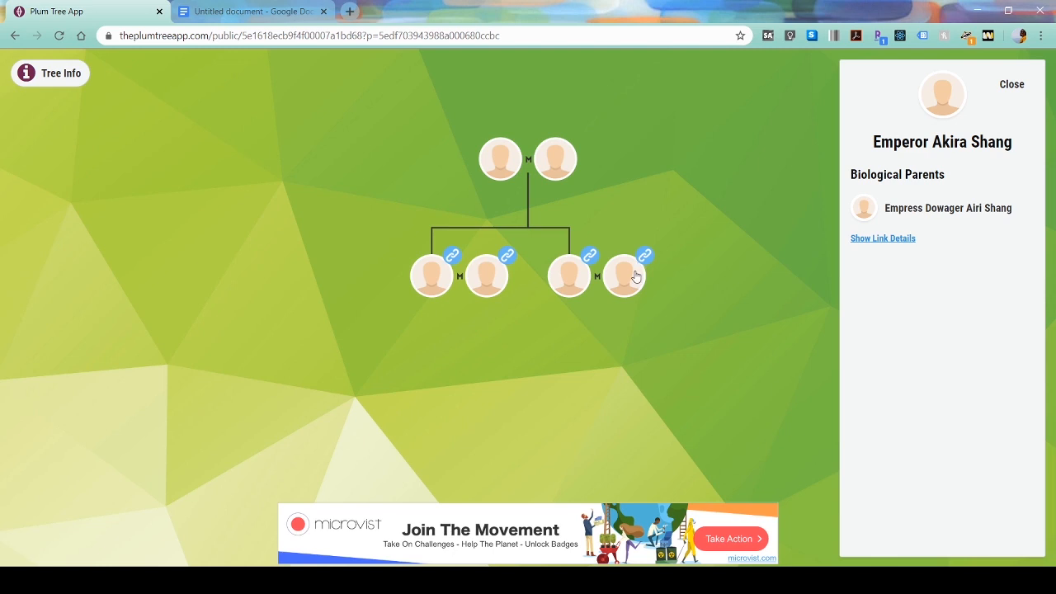
left_click(659, 233)
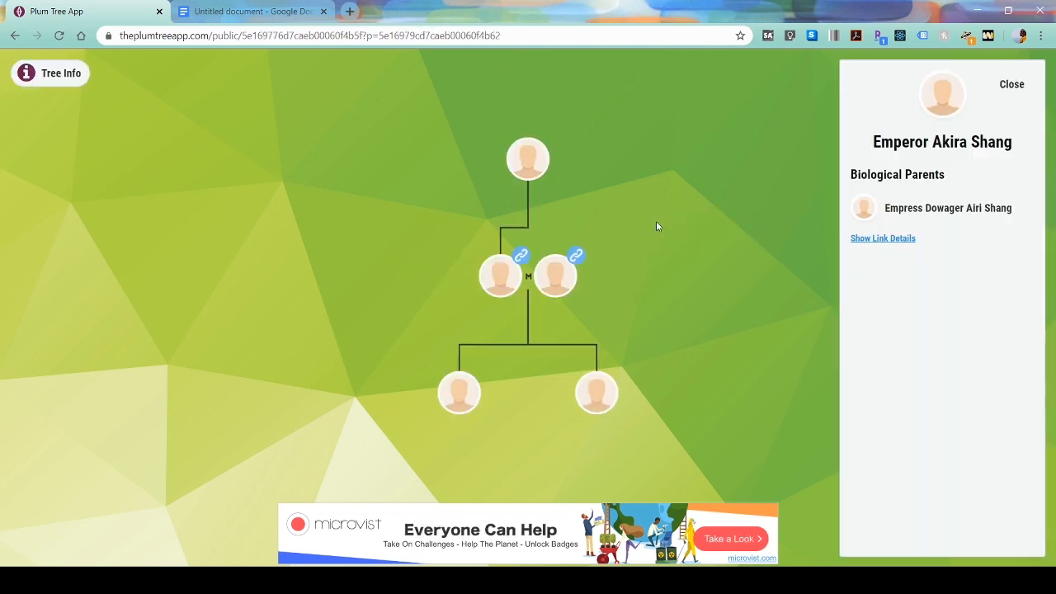
left_click(1023, 86)
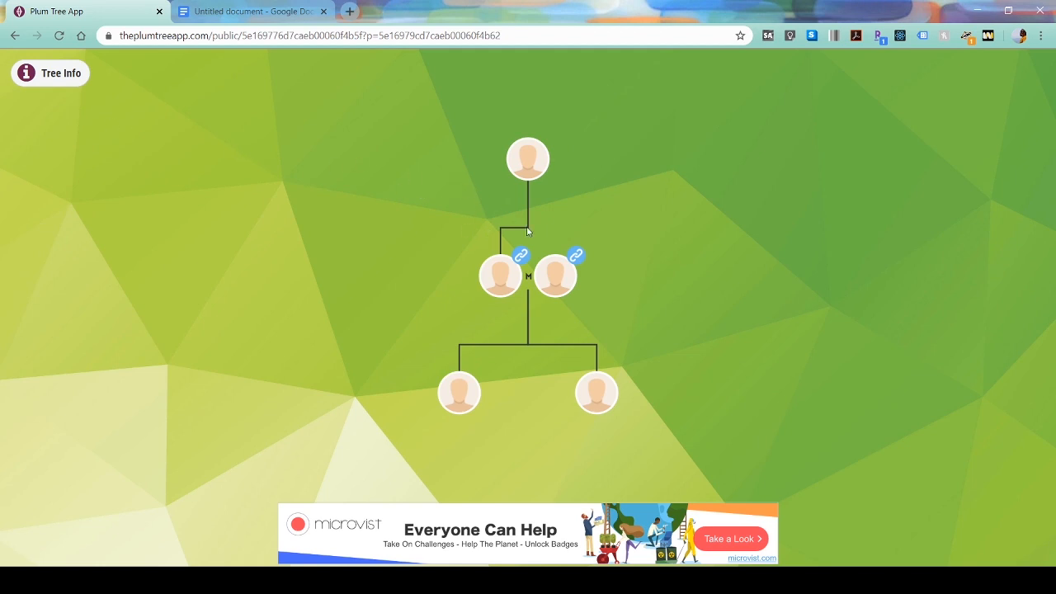
left_click(16, 35)
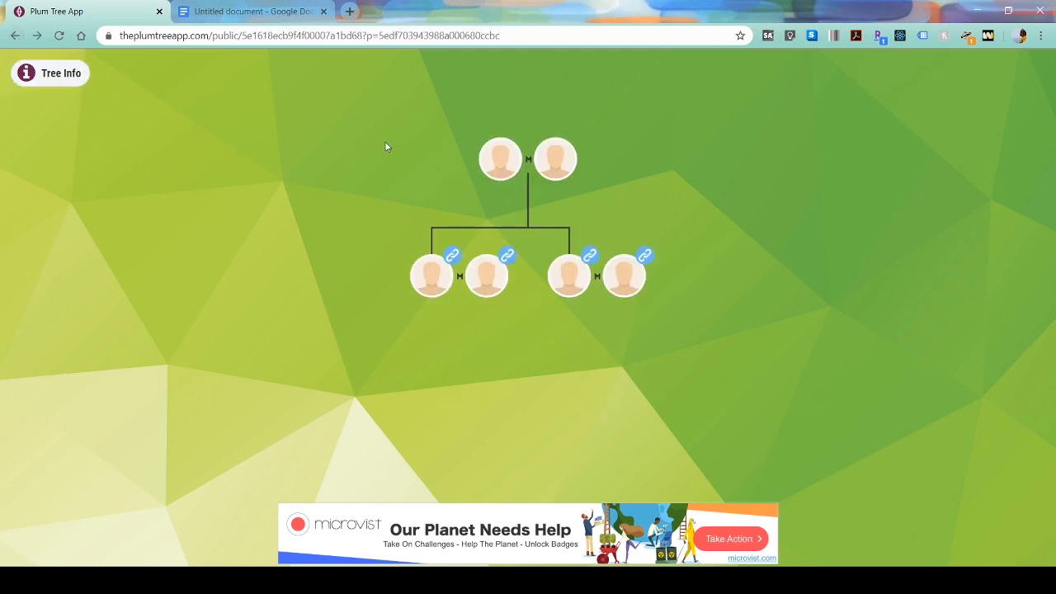
left_click(10, 40)
left_click(11, 38)
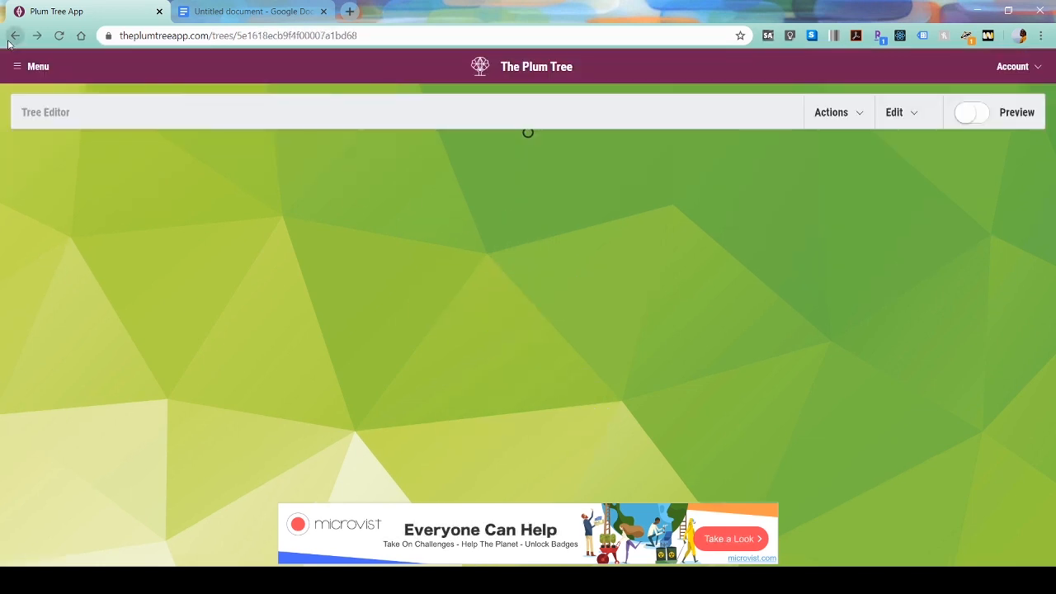
- Save and republish the Sulani tree publicly, then toggle preview on and back off
left_click(829, 124)
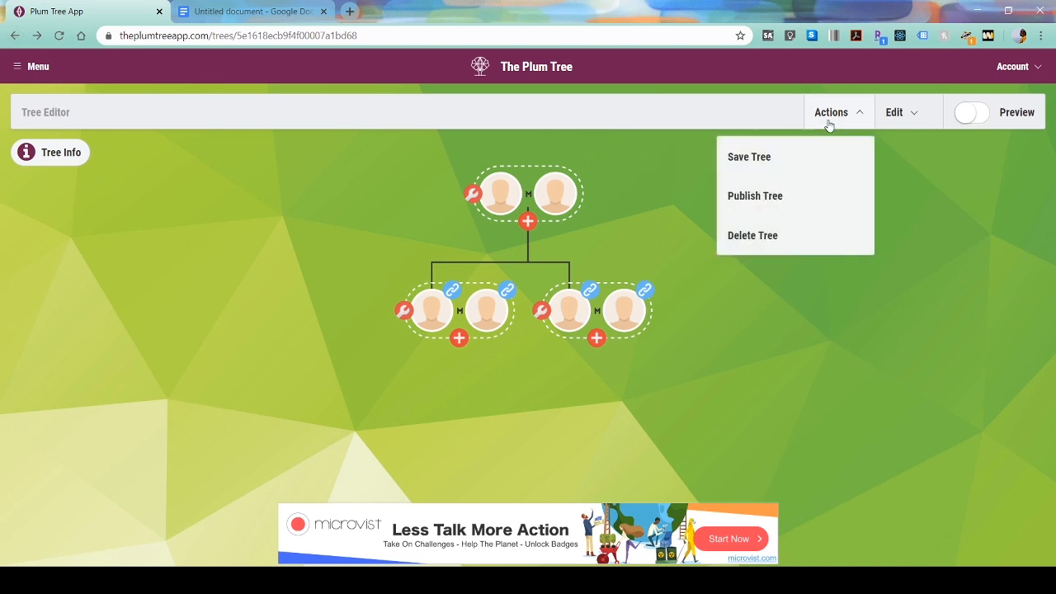
left_click(817, 158)
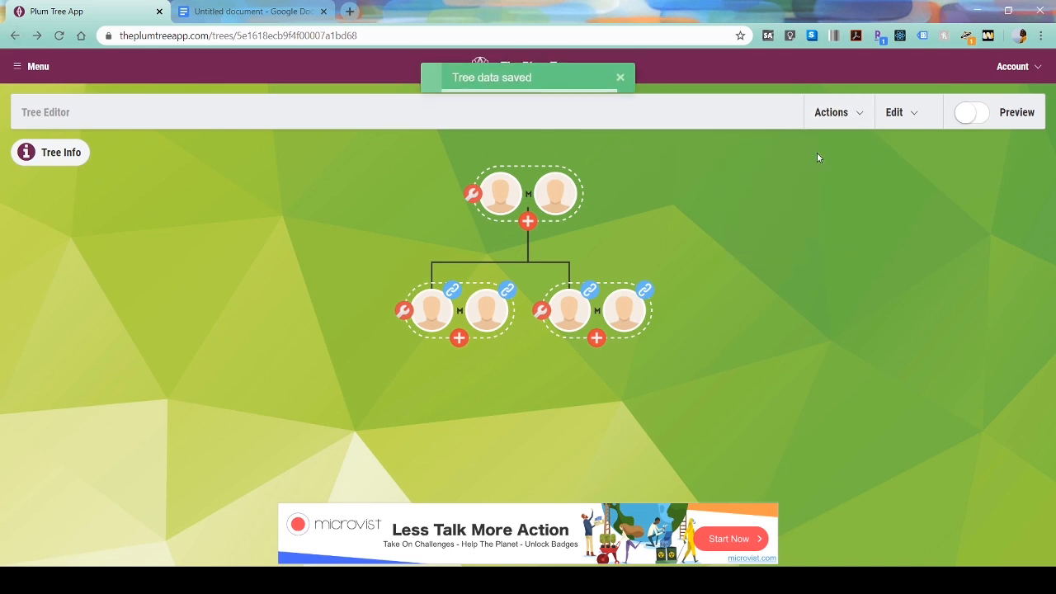
left_click(829, 113)
left_click(811, 194)
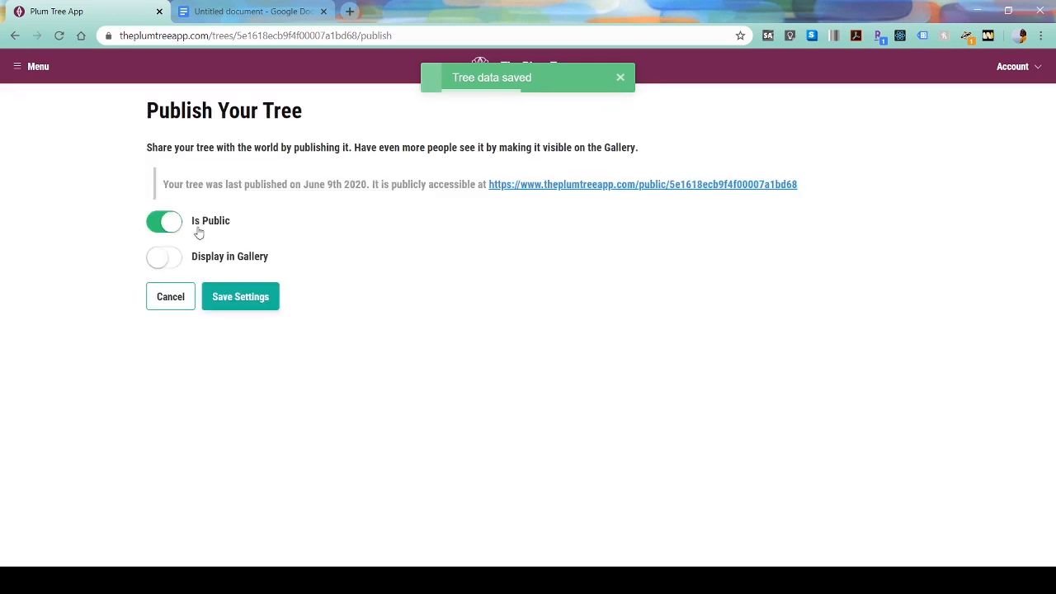
left_click(252, 297)
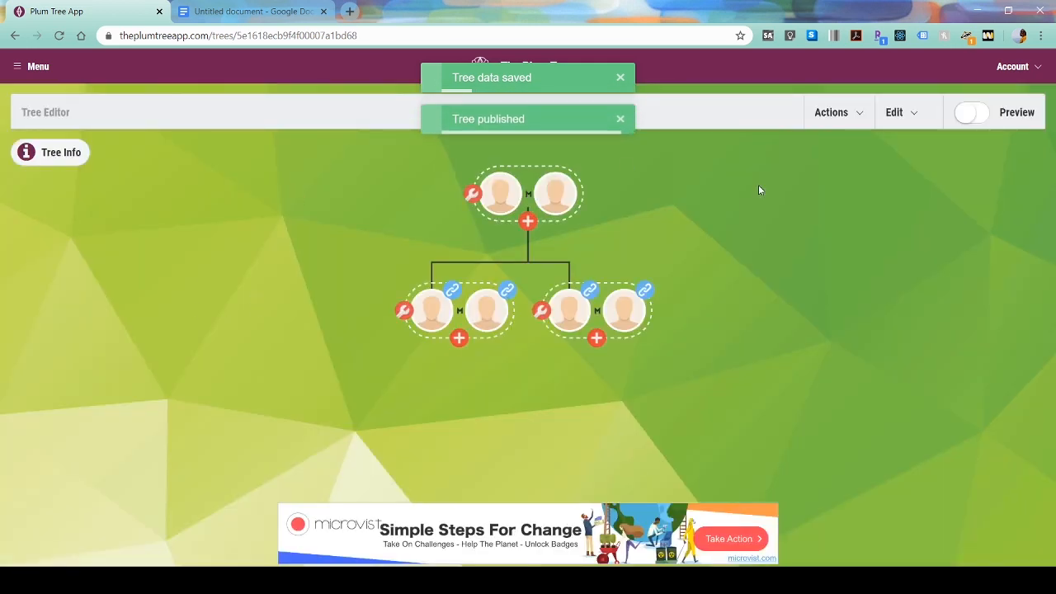
left_click(972, 116)
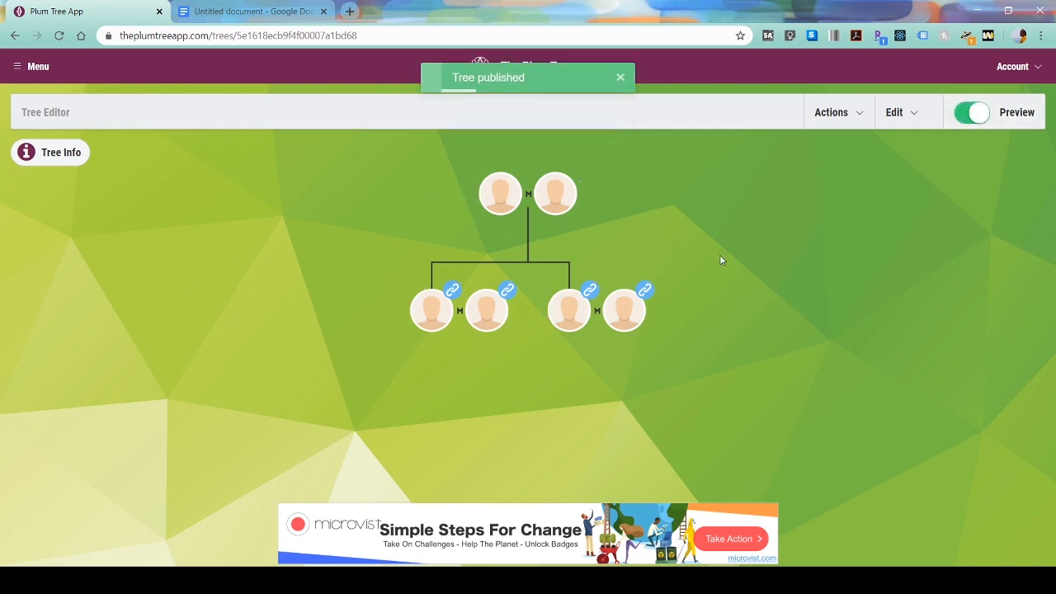
left_click(978, 119)
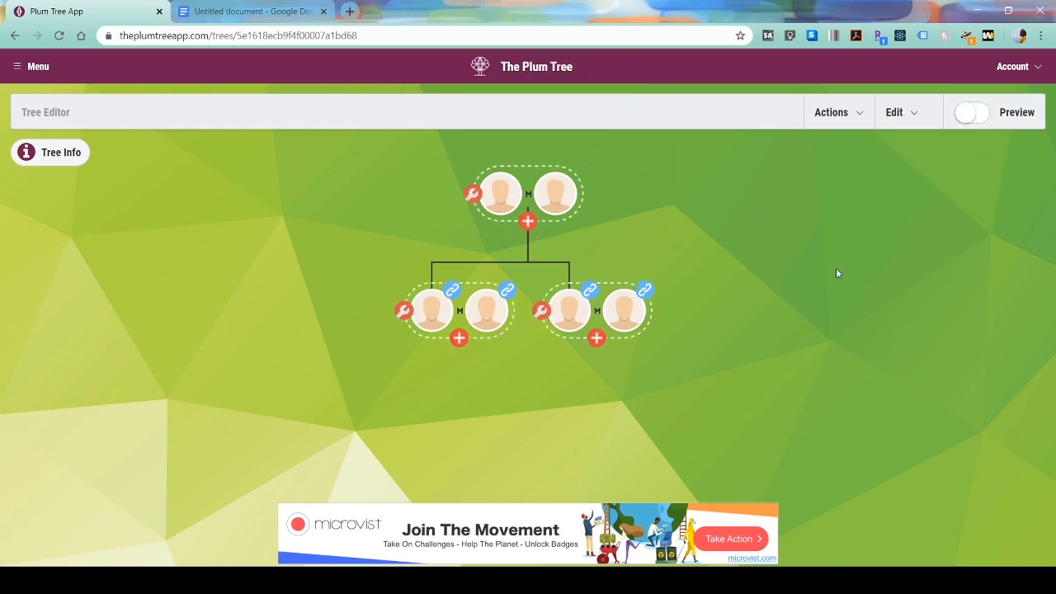